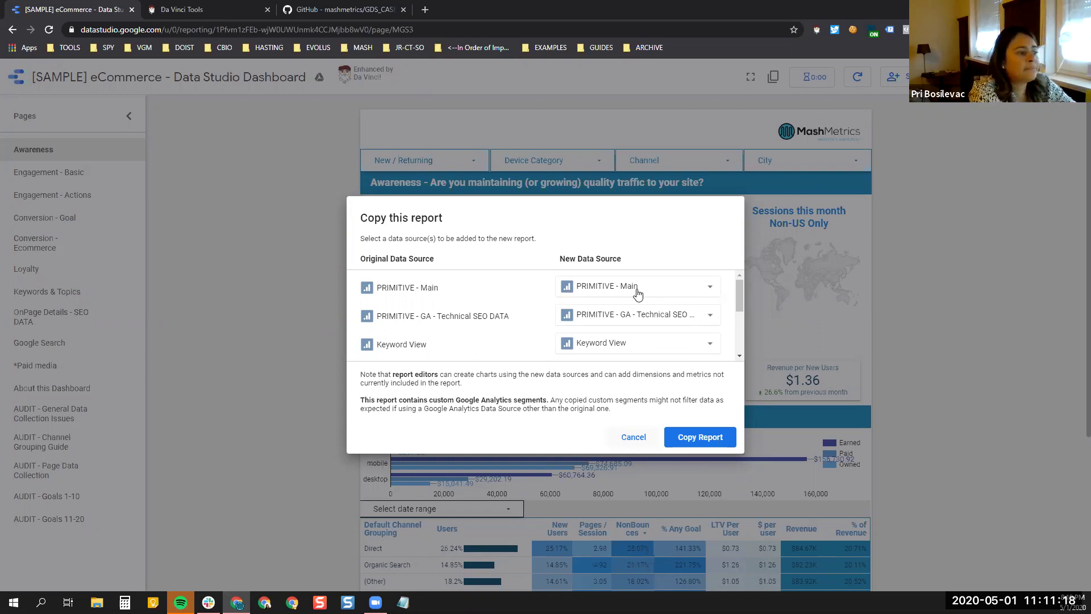
- Review the original data sources listed for the report copy, from PRIMITIVE - Main down to the Clore SC Site and SC URL sources
drag(459, 316, 536, 322)
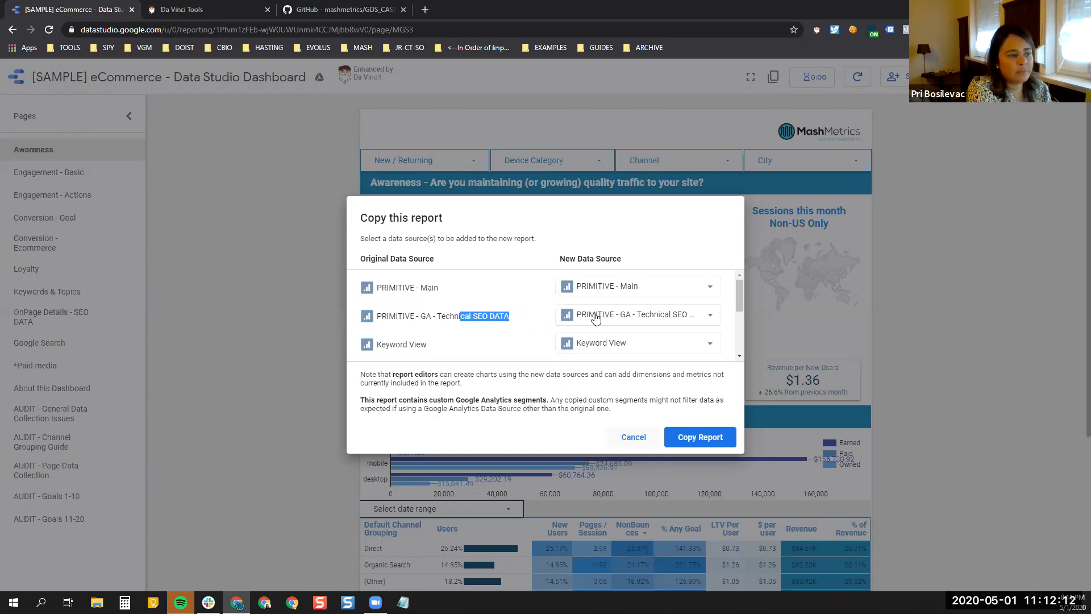
drag(402, 344, 477, 343)
click(456, 347)
scroll(539, 331, down, 1)
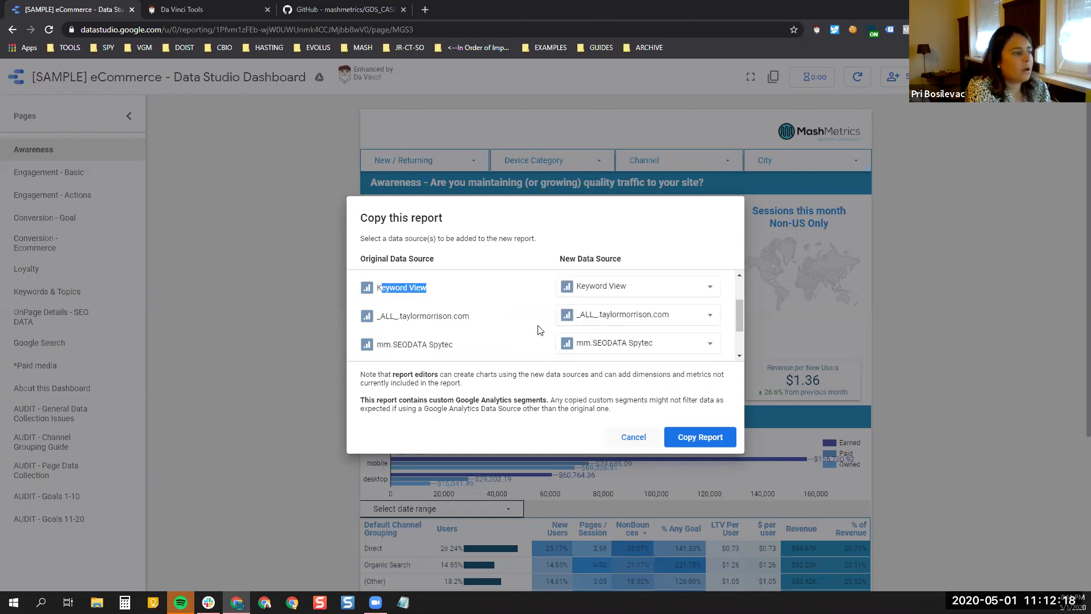
drag(385, 316, 473, 316)
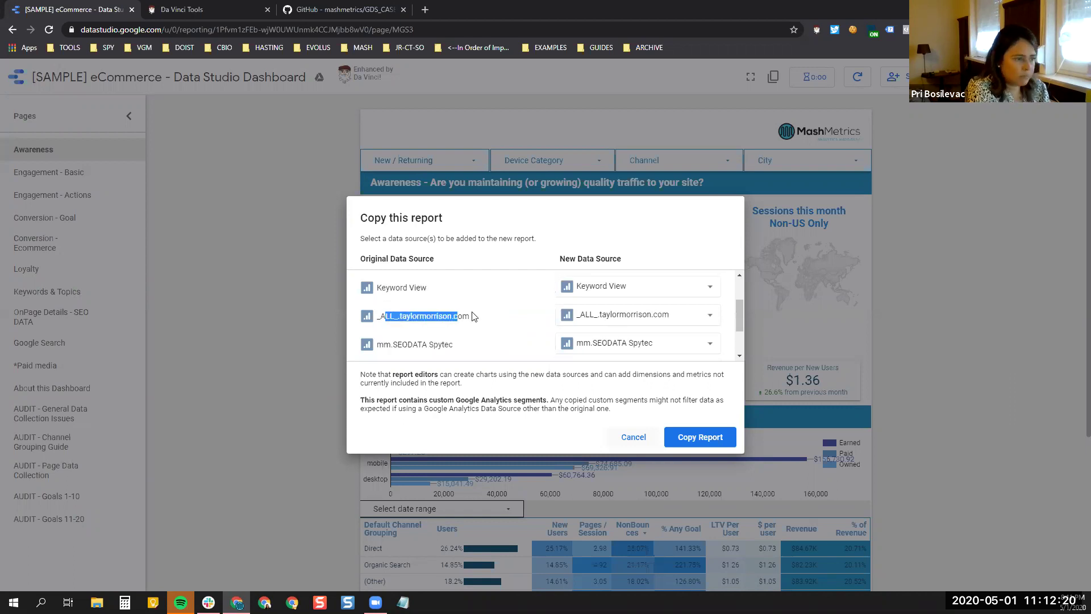
scroll(498, 314, down, 2)
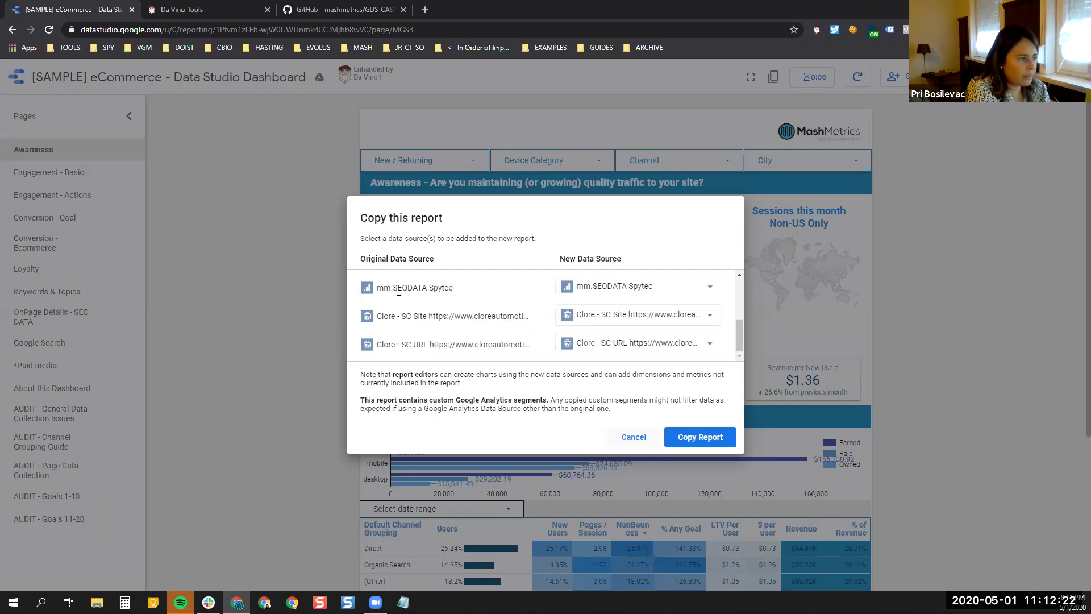
drag(402, 312, 524, 348)
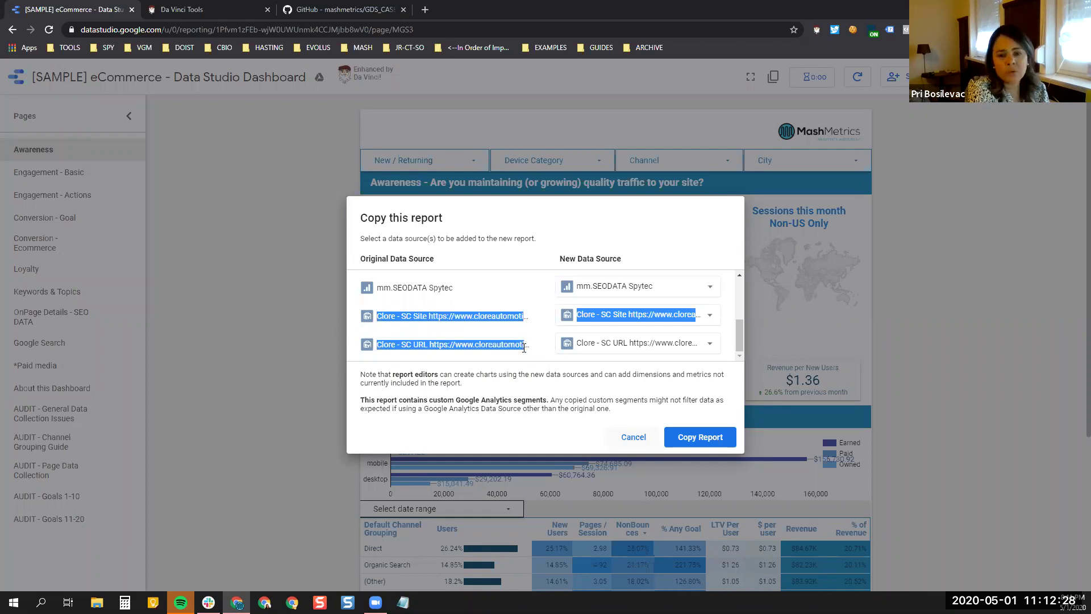
click(432, 316)
double_click(420, 316)
drag(413, 344, 480, 332)
click(466, 331)
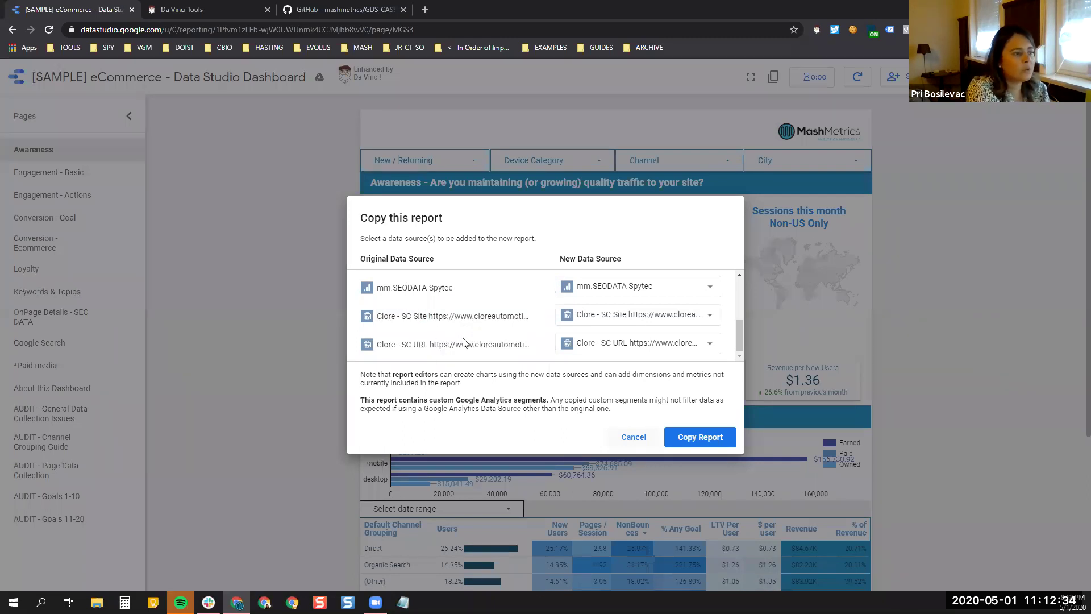
scroll(432, 318, up, 3)
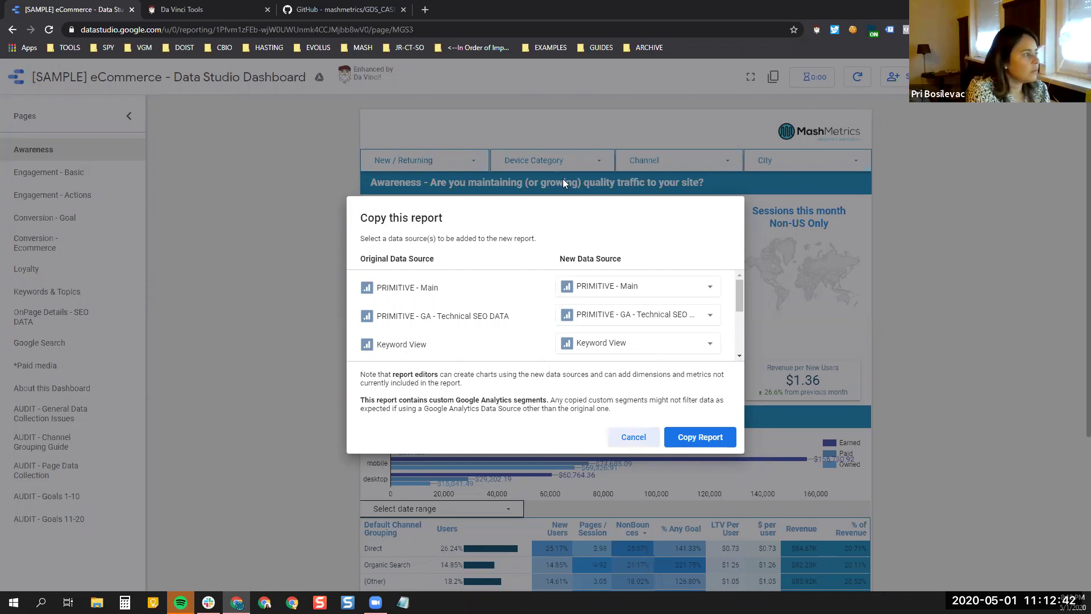
- Leave the report copy, open the Engagement - Basic page and look through its charts and tables in edit mode
click(97, 180)
click(98, 180)
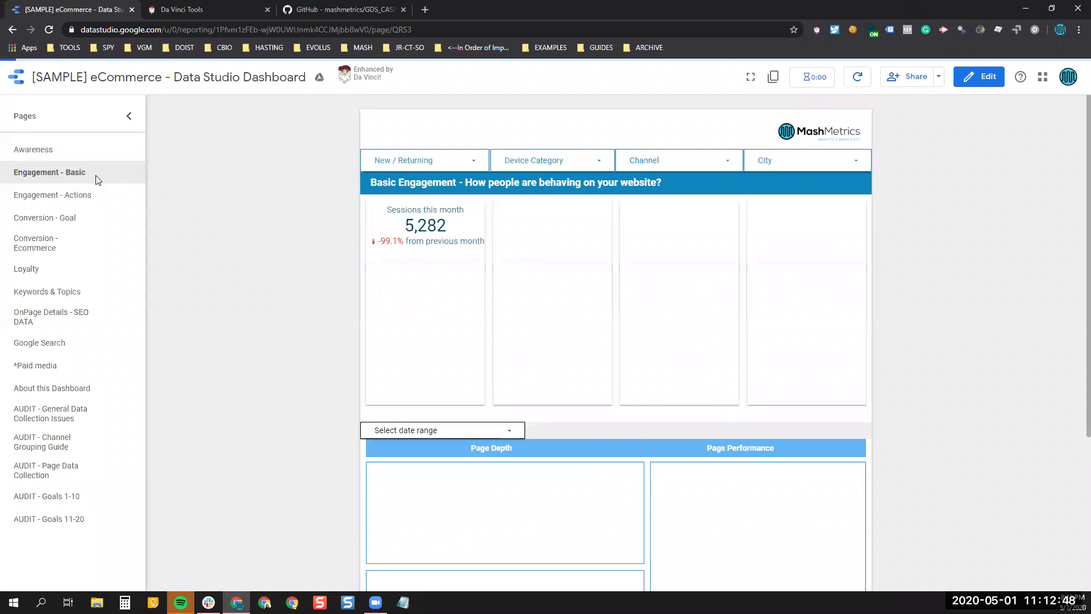
scroll(506, 227, down, 2)
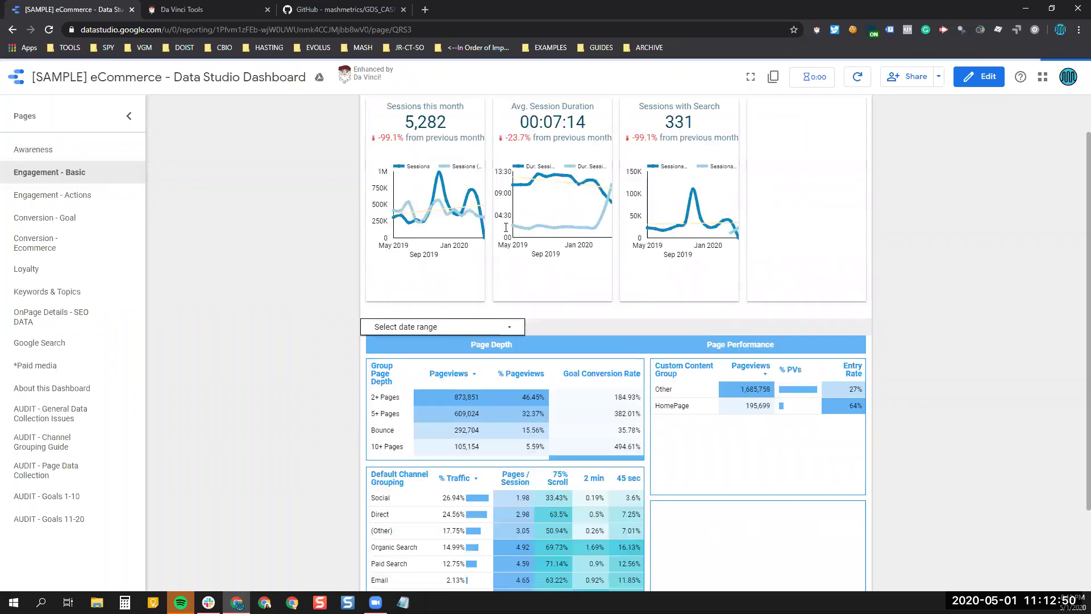
scroll(506, 227, down, 1)
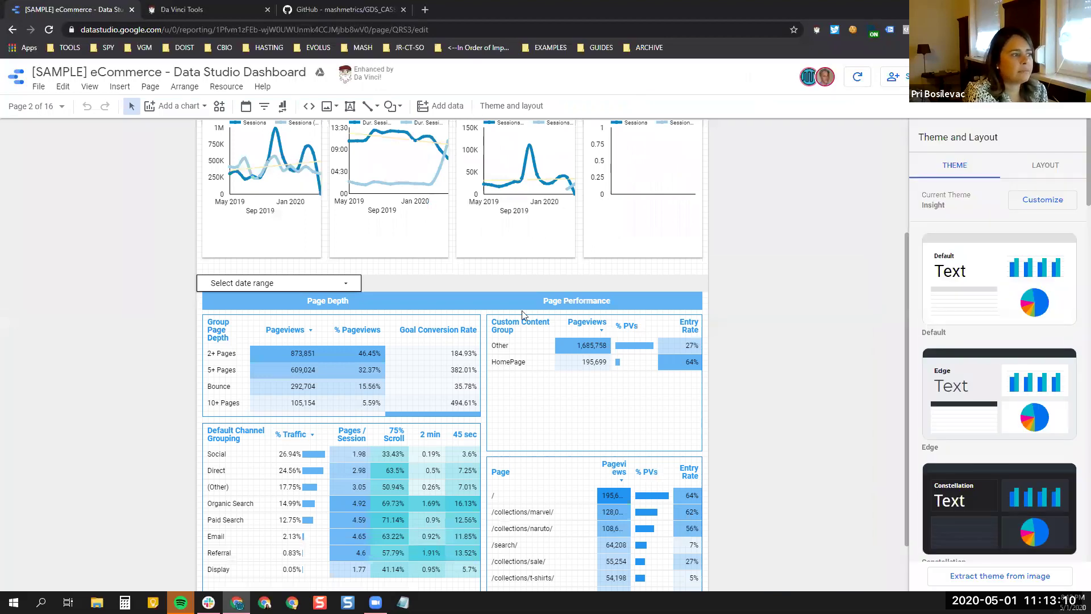
scroll(511, 266, up, 3)
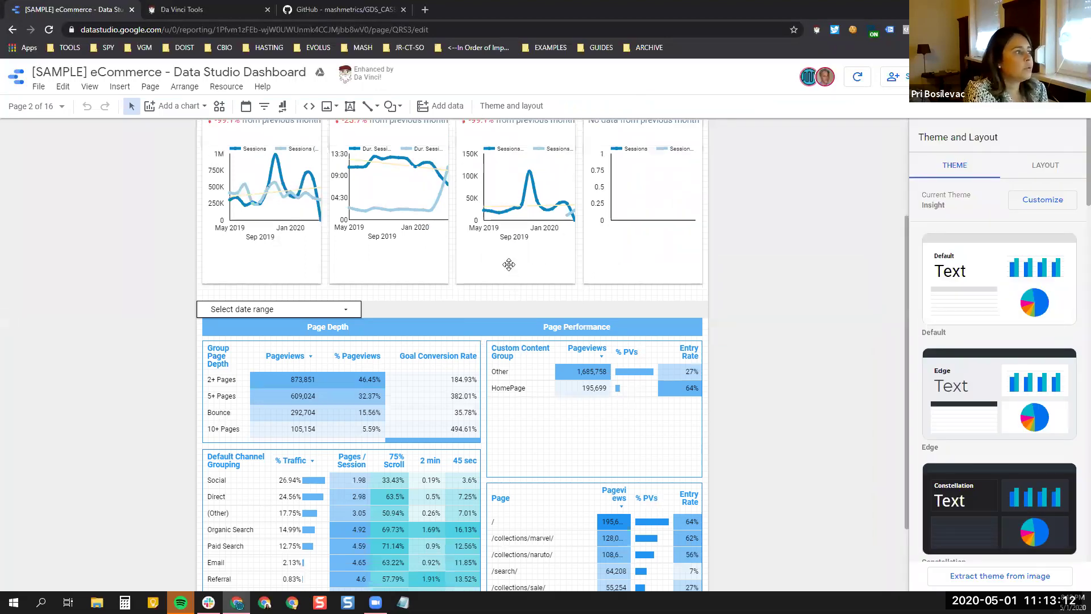
- Switch to the Awareness page and show the data setup of the bar chart on which channels bring the most revenue
click(61, 107)
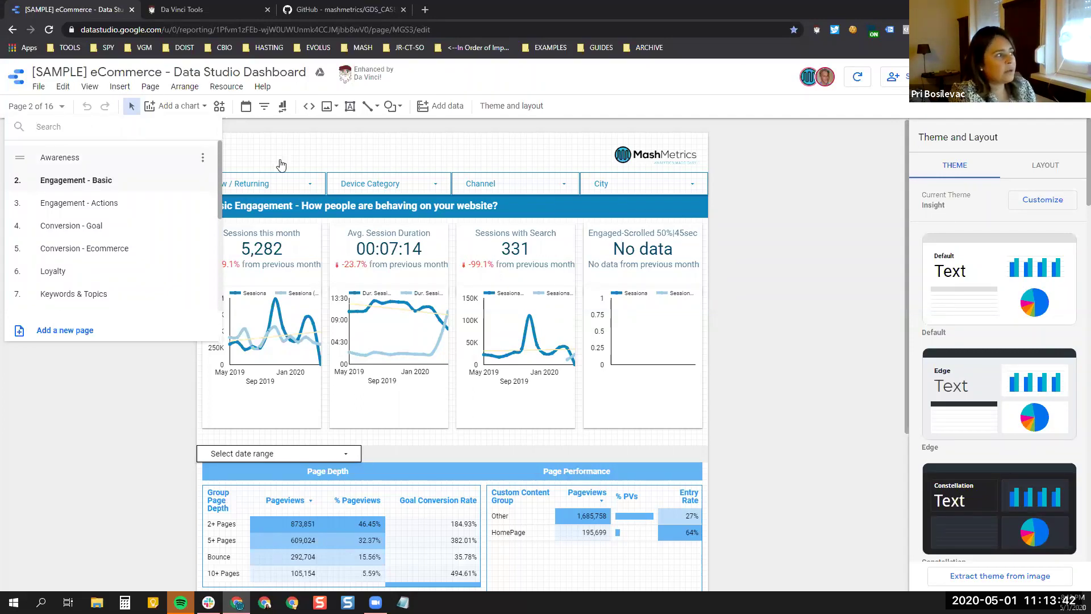
click(83, 158)
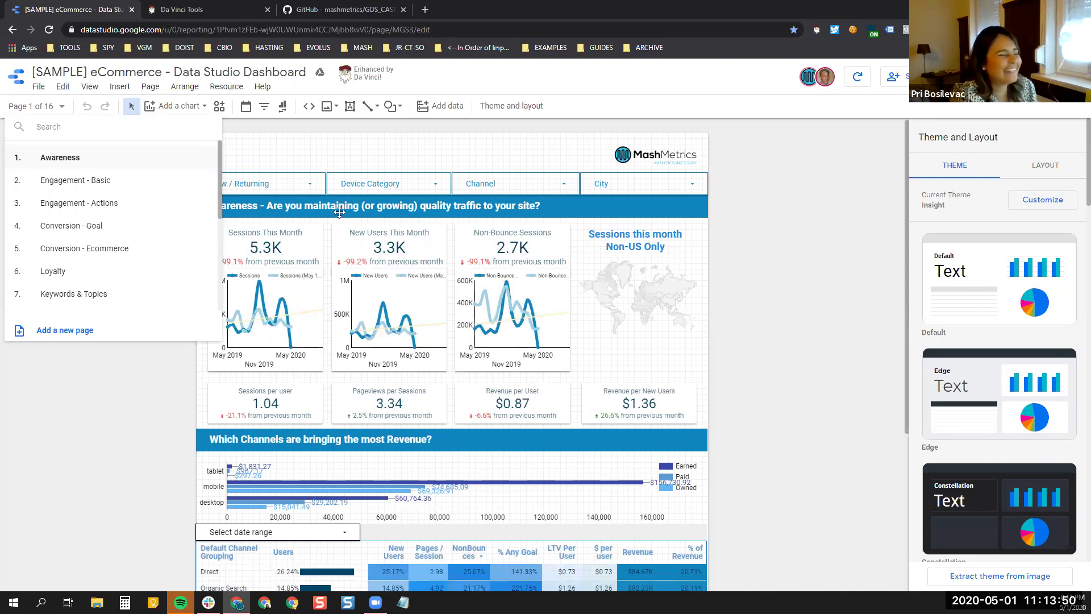
click(151, 404)
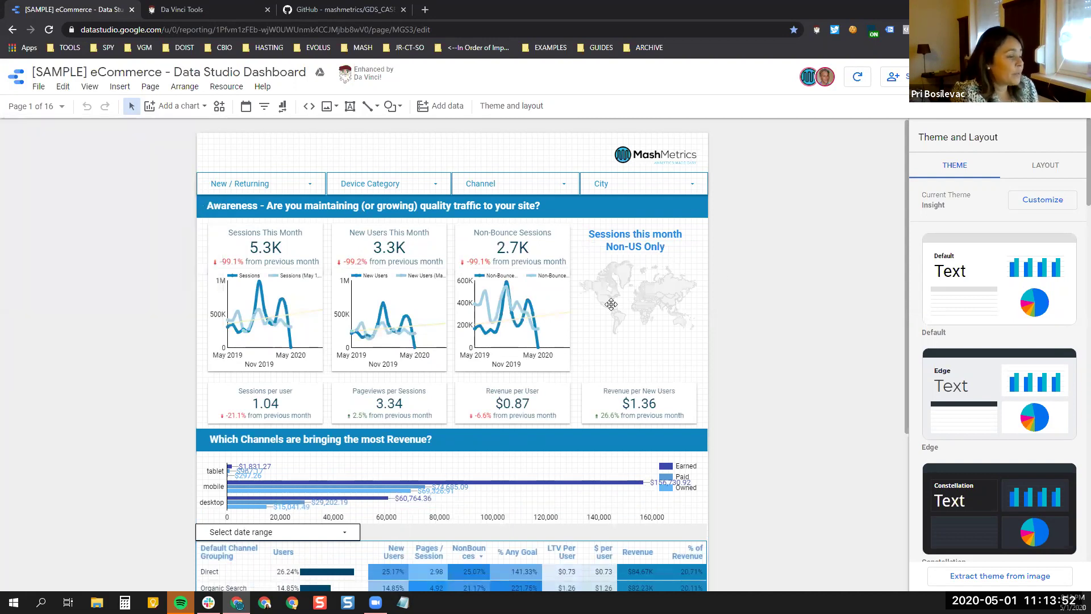
scroll(274, 379, down, 2)
click(334, 376)
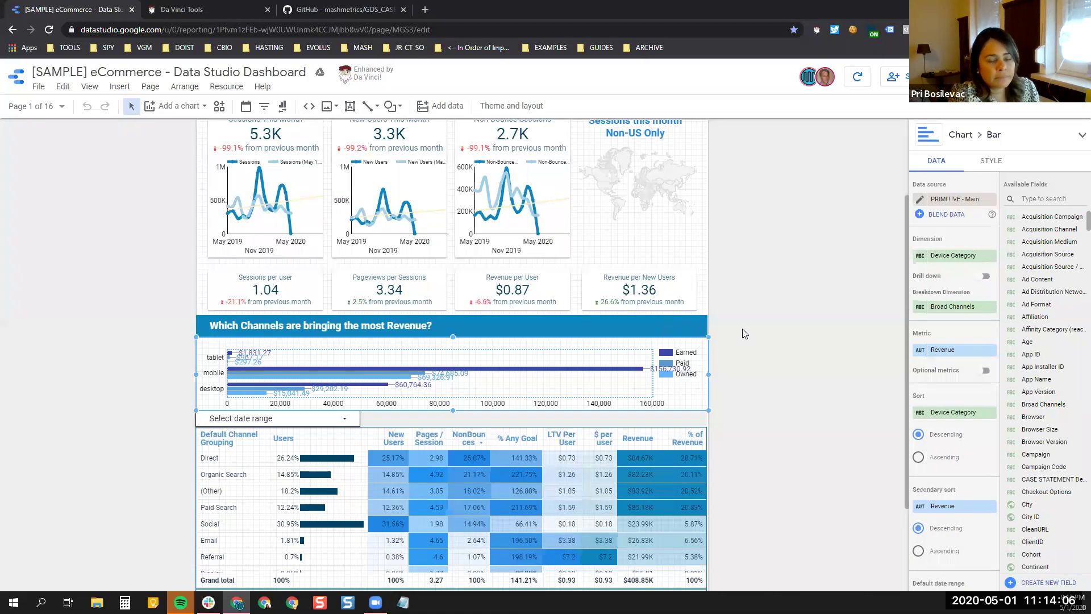
- Select the Default Channel Grouping table inside its group to view its data source, dimension and metrics
scroll(606, 367, down, 1)
scroll(607, 367, down, 2)
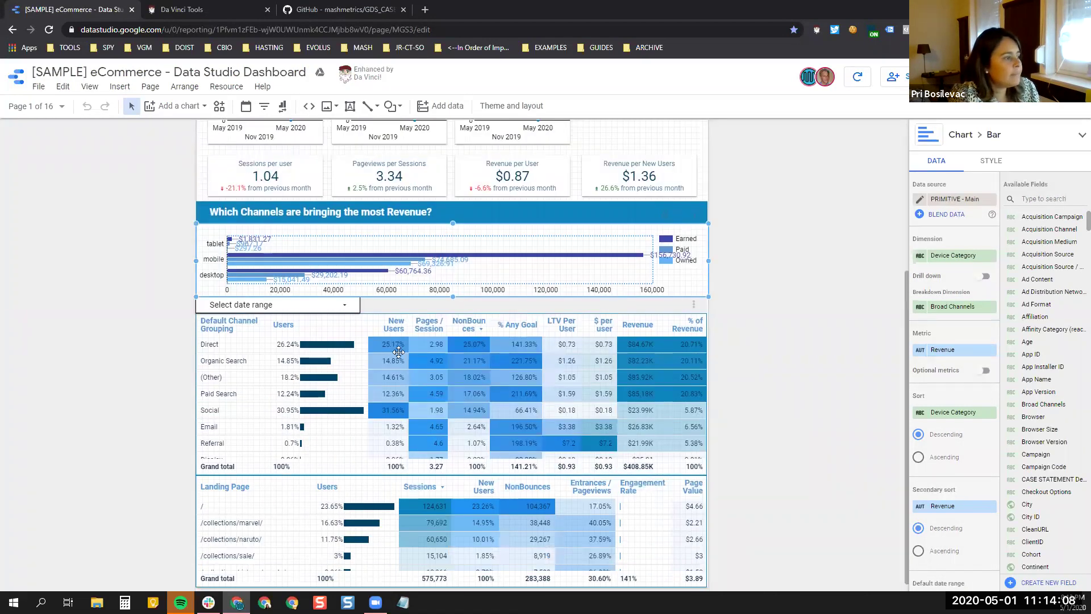
click(239, 330)
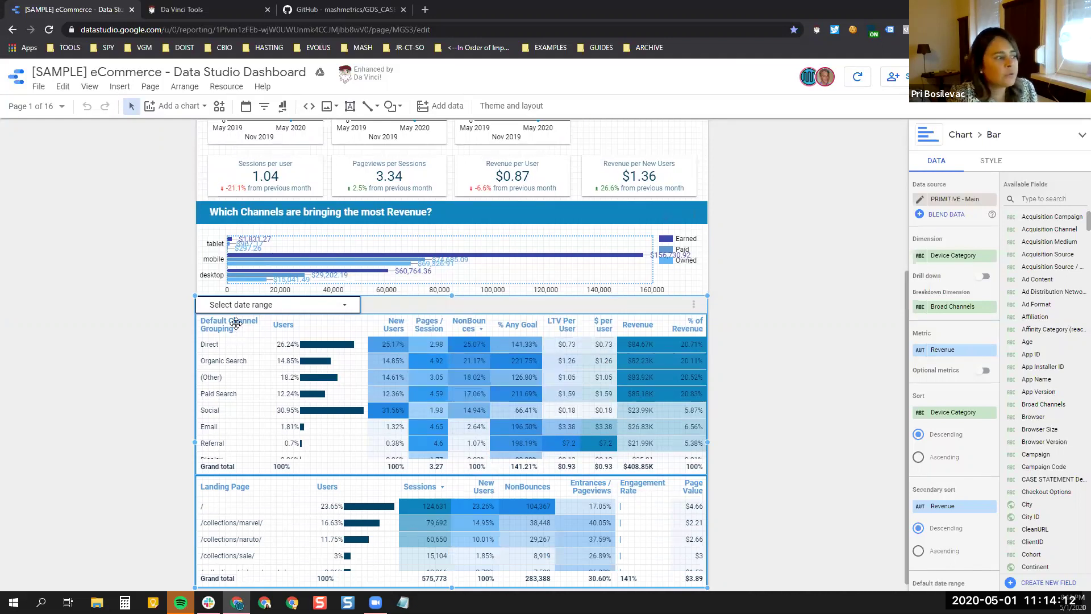
click(235, 323)
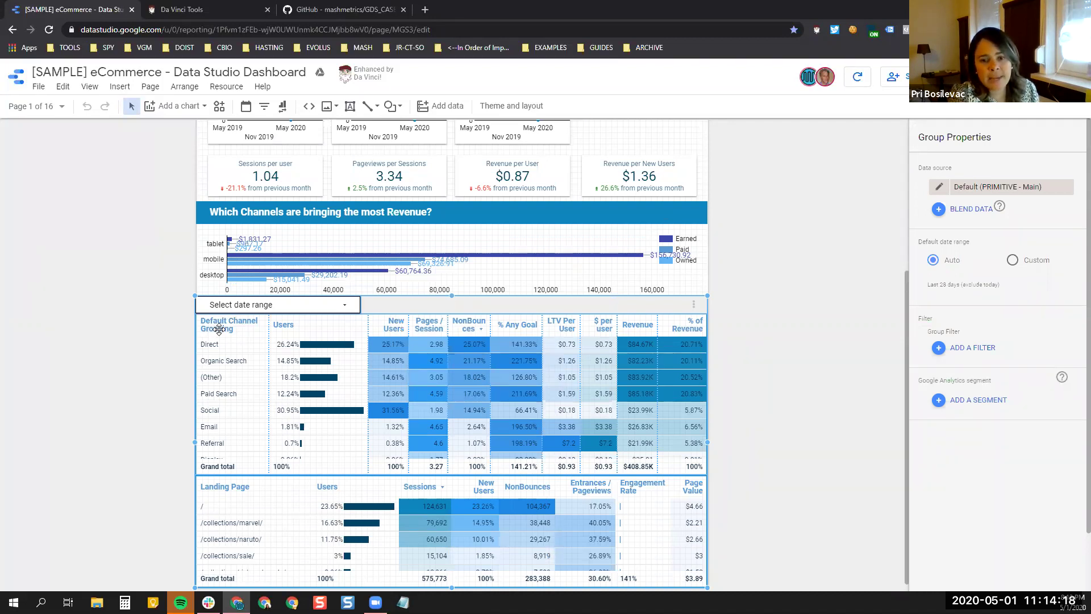
click(219, 328)
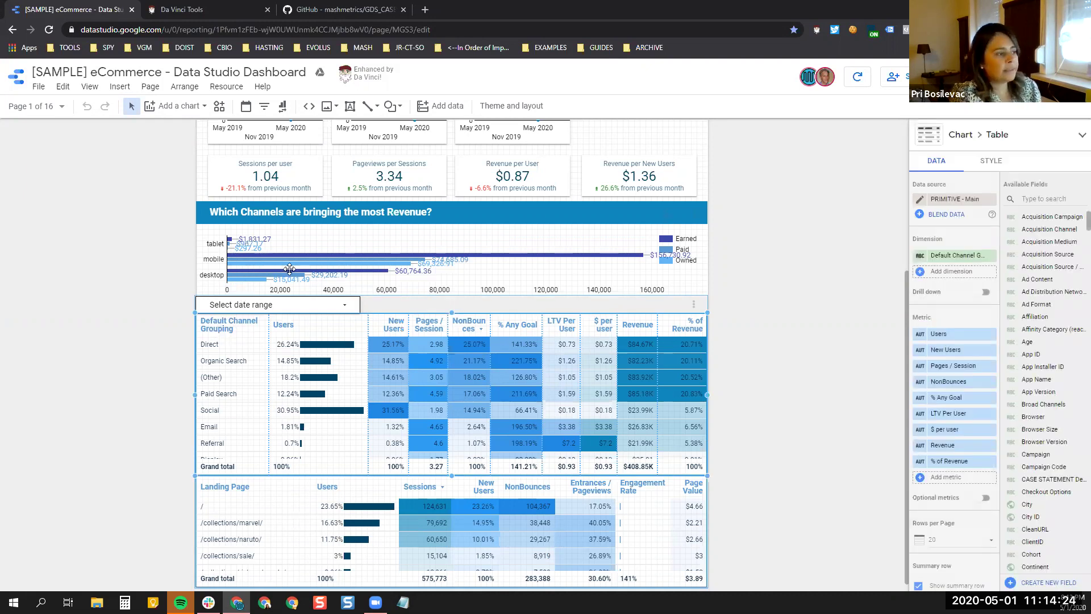
- Compare the Awareness page's revenue bar chart with the Default Channel Grouping table beneath it, ending on the bar chart's data setup
scroll(352, 340, up, 4)
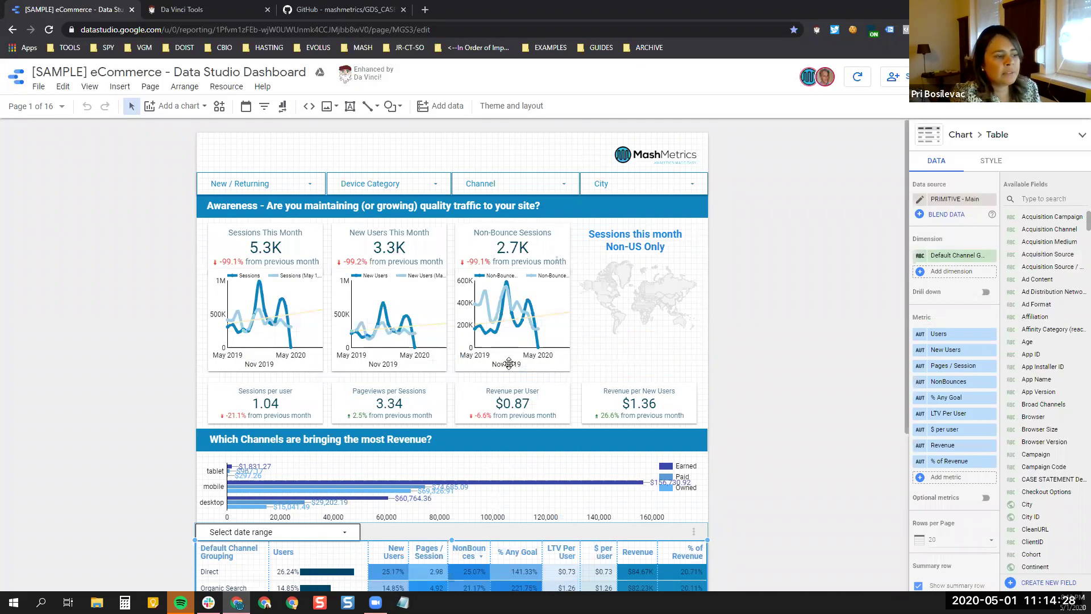
scroll(513, 361, down, 2)
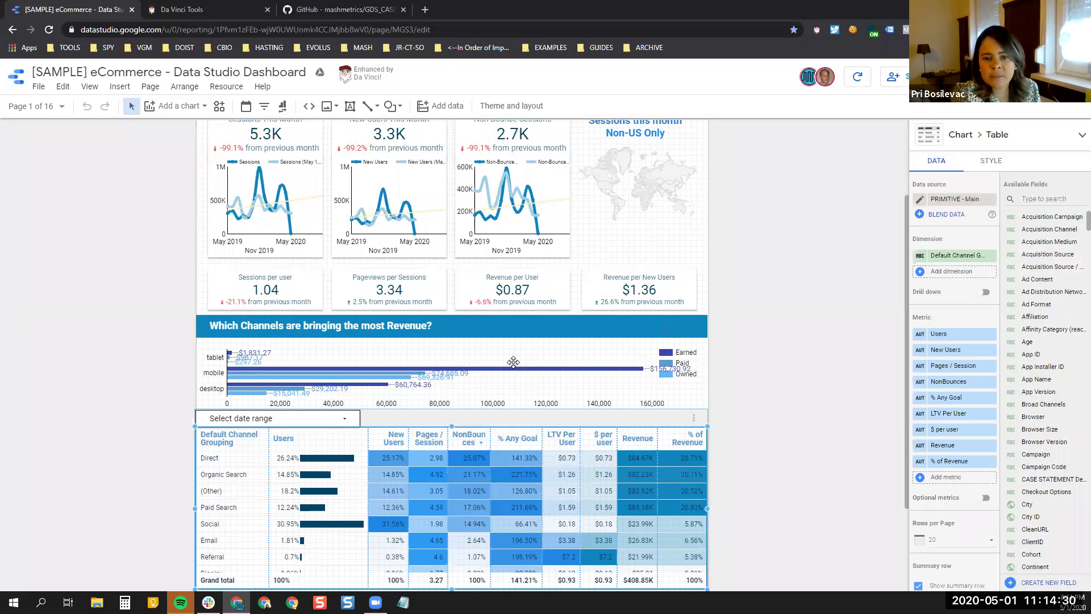
scroll(513, 362, down, 3)
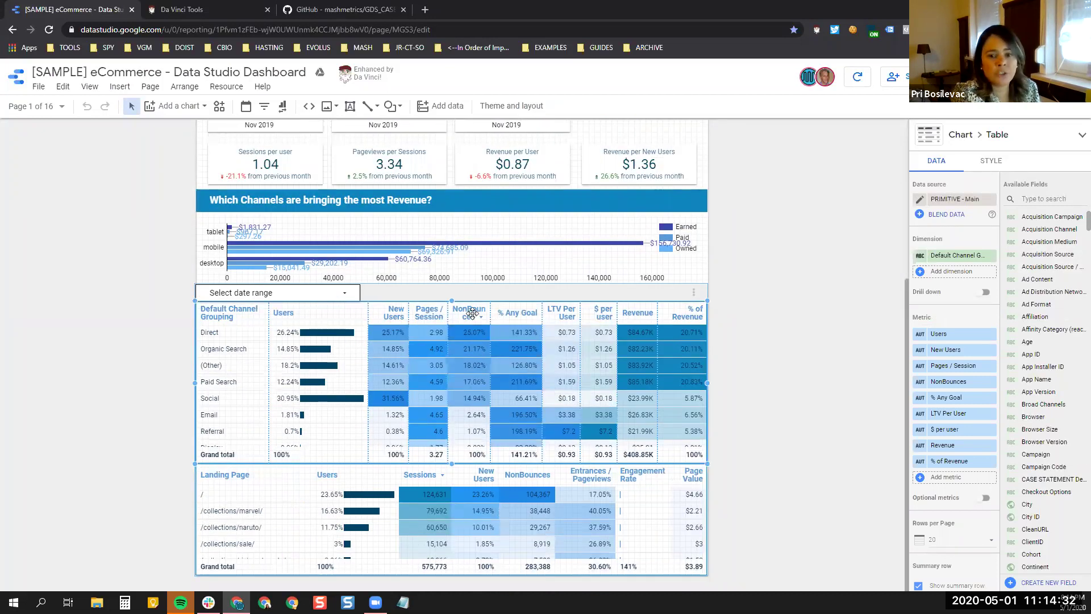
scroll(307, 352, up, 3)
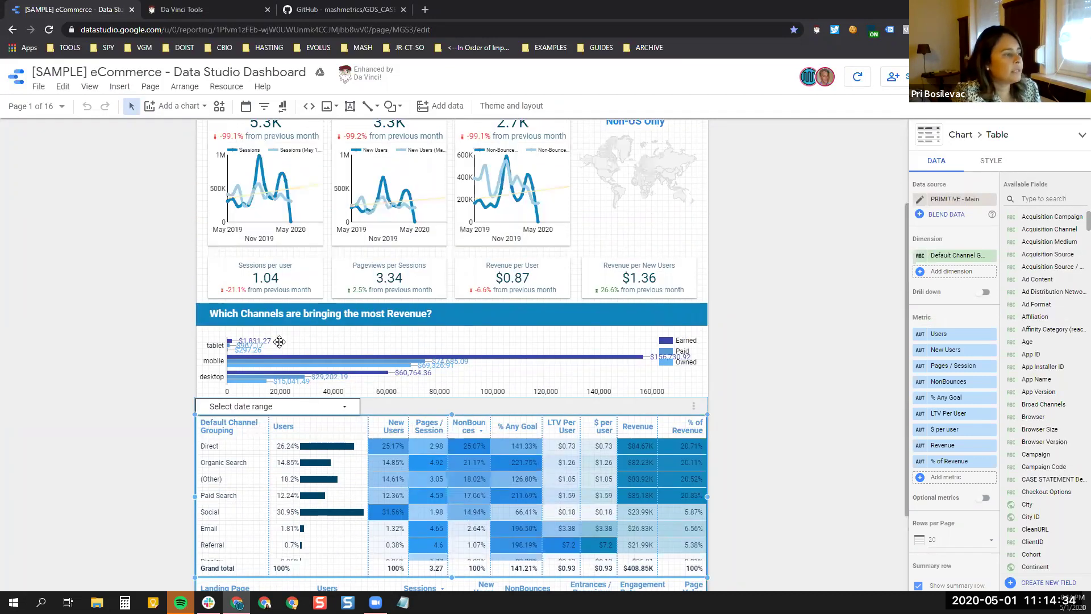
click(338, 350)
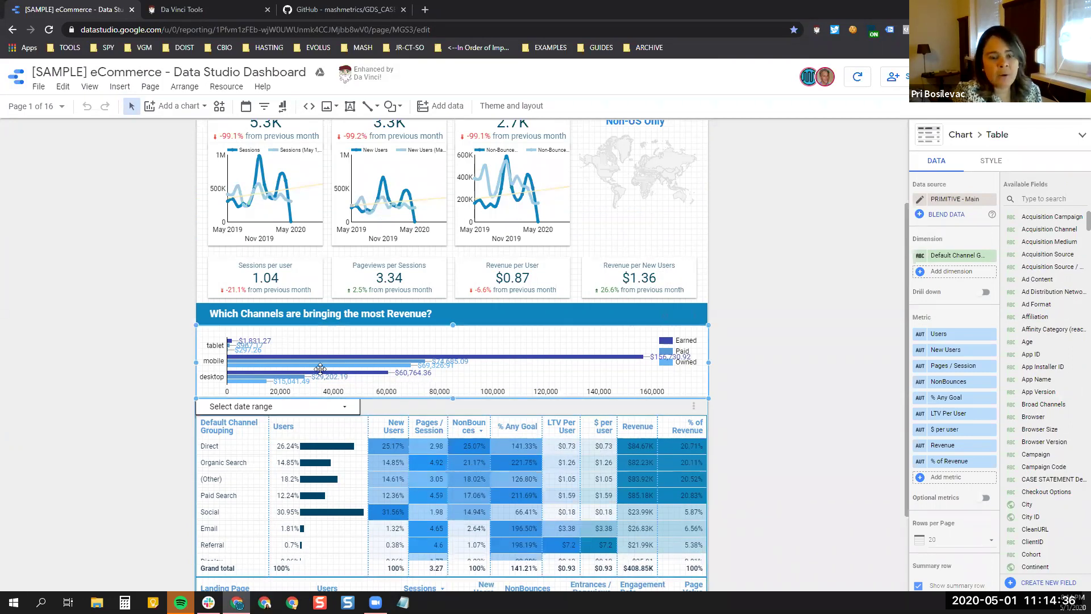
click(275, 438)
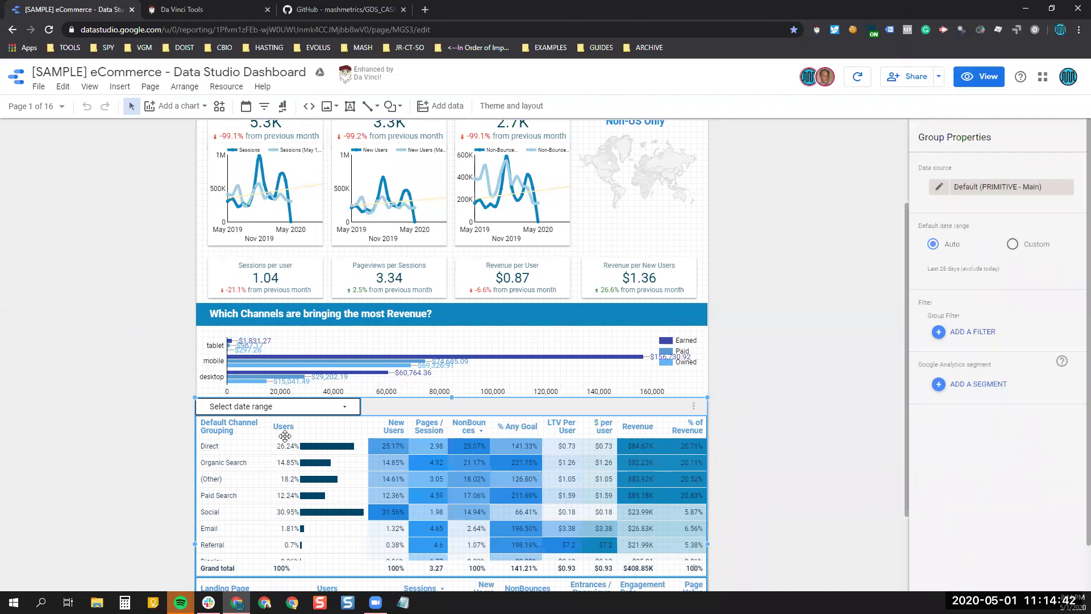
click(269, 359)
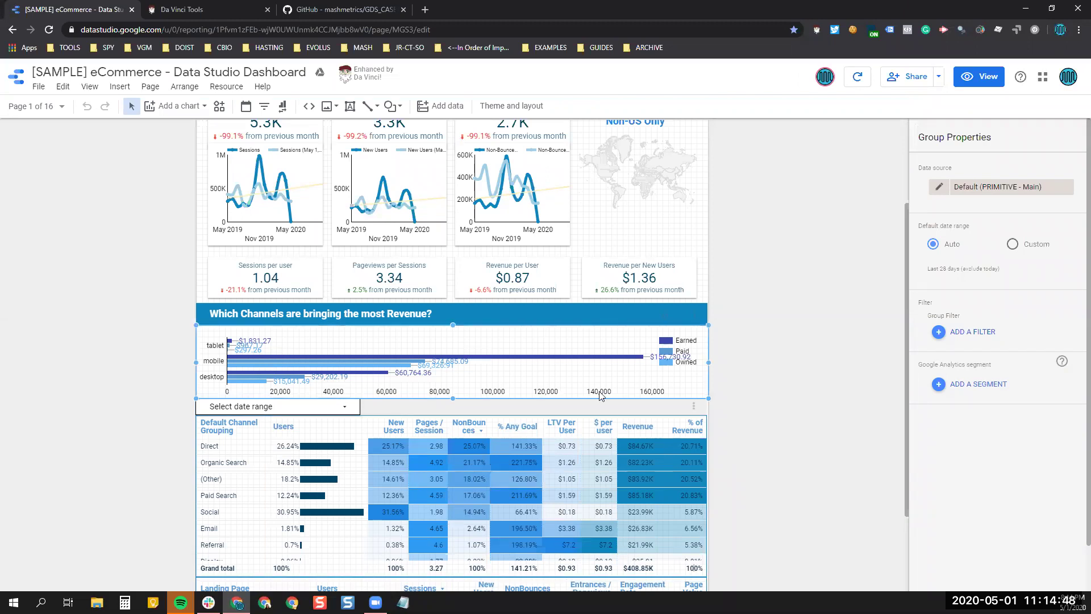
click(565, 362)
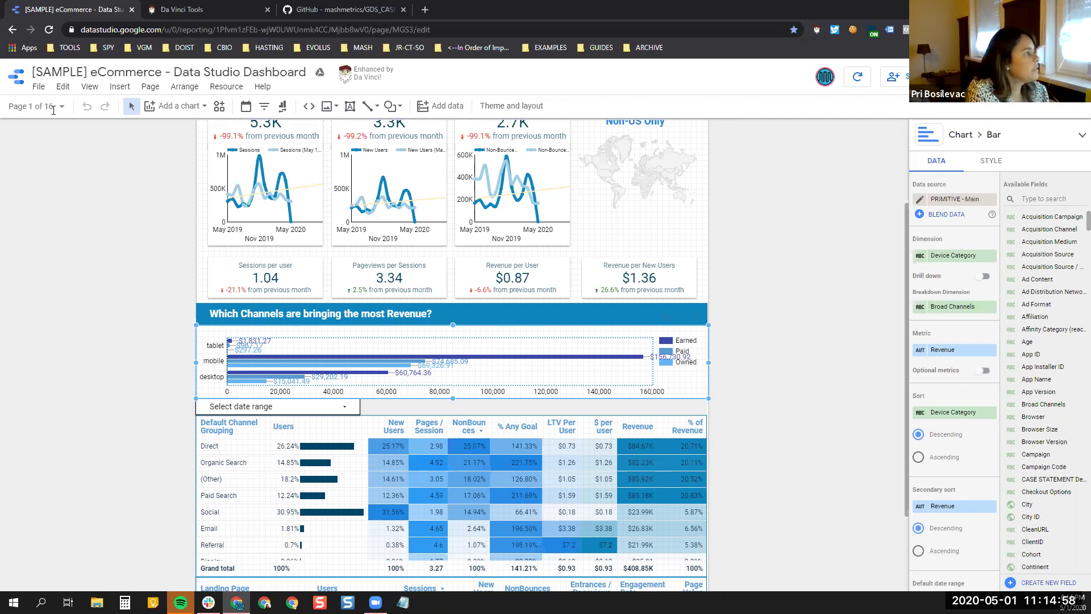
- Switch to the Engagement - Basic page and review its scorecards, trend charts and page tables
click(53, 107)
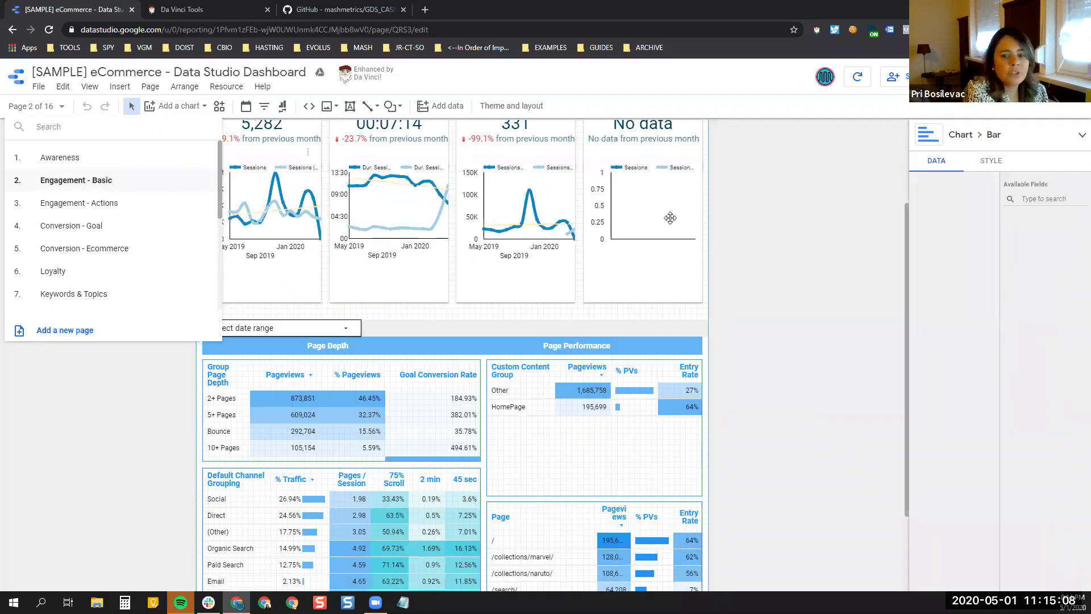
click(670, 217)
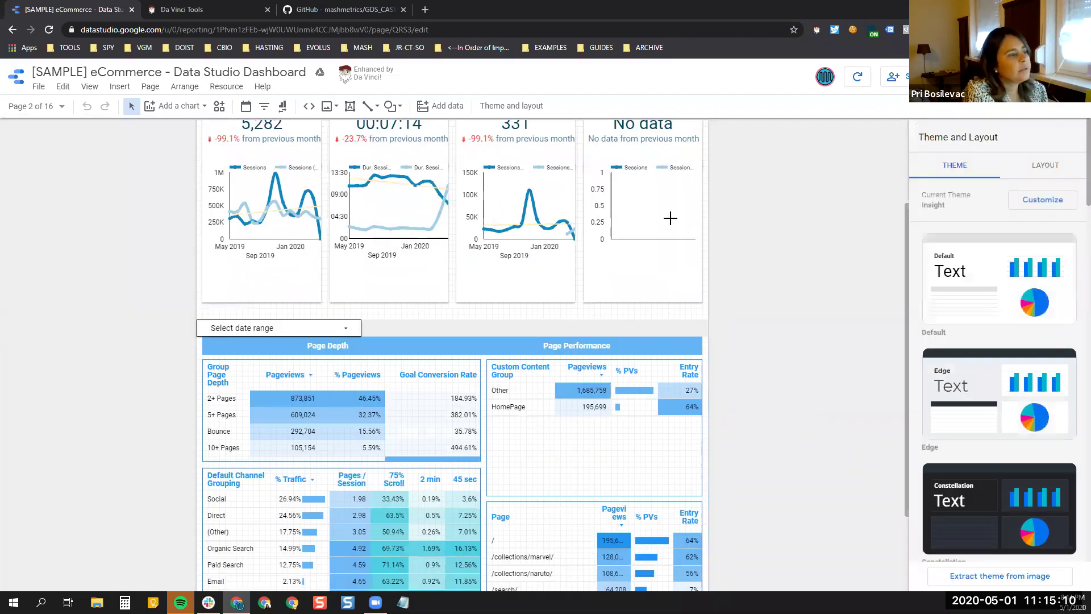
scroll(594, 248, up, 3)
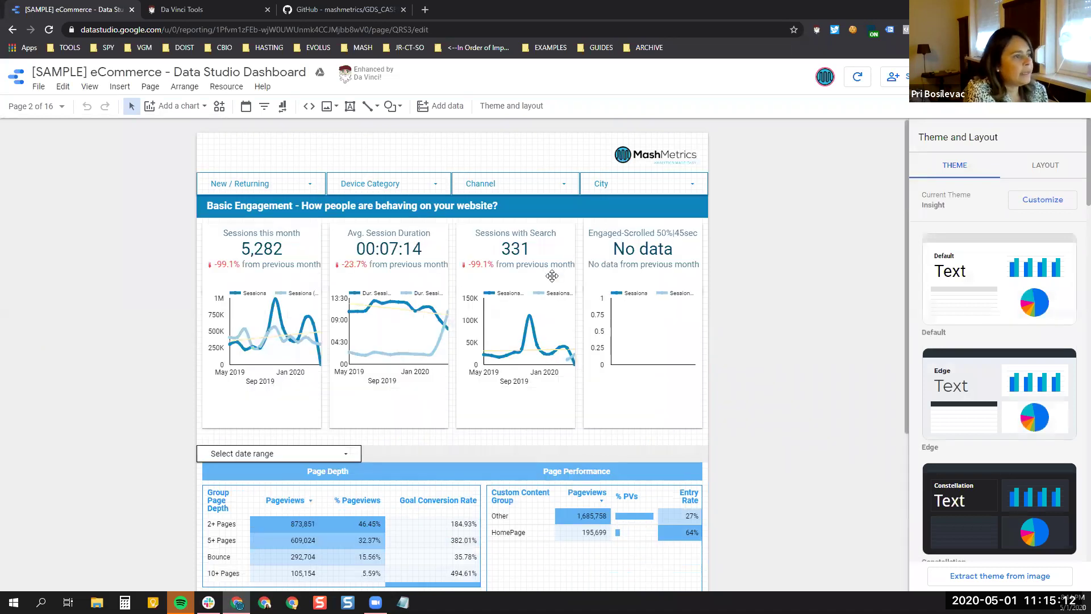
scroll(551, 276, down, 5)
scroll(353, 181, up, 4)
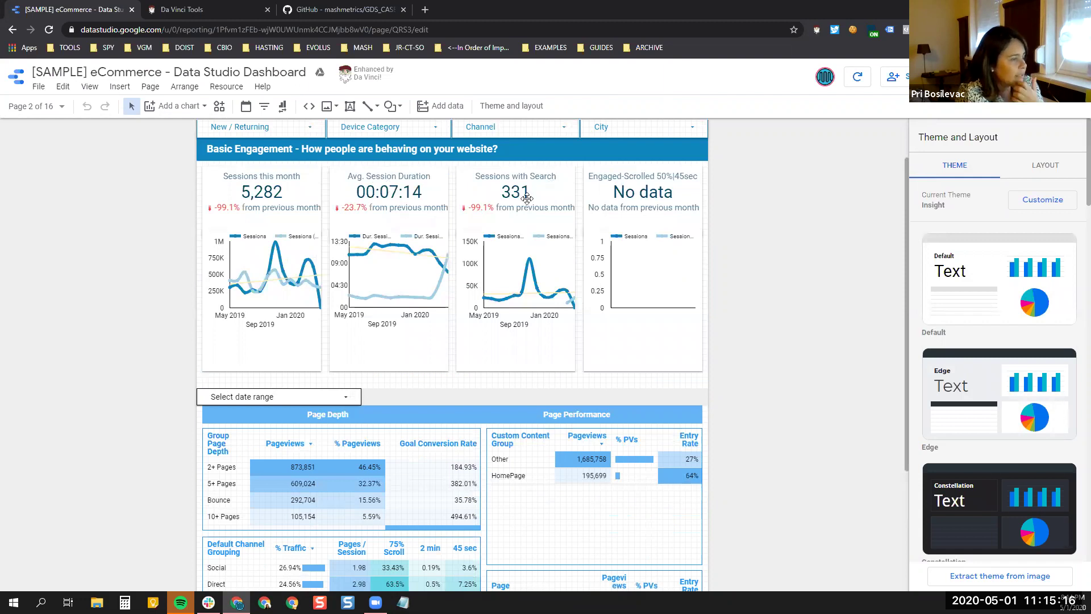
scroll(527, 198, down, 1)
scroll(241, 274, down, 3)
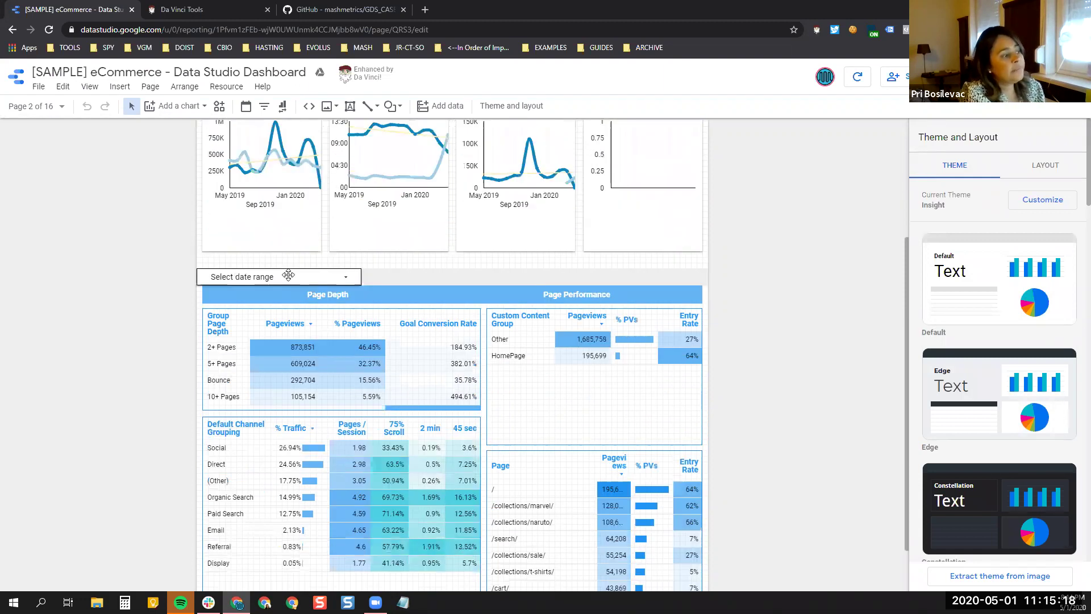
- Inspect the data source, dimension and metrics of the Group Page Depth table within its group
click(351, 272)
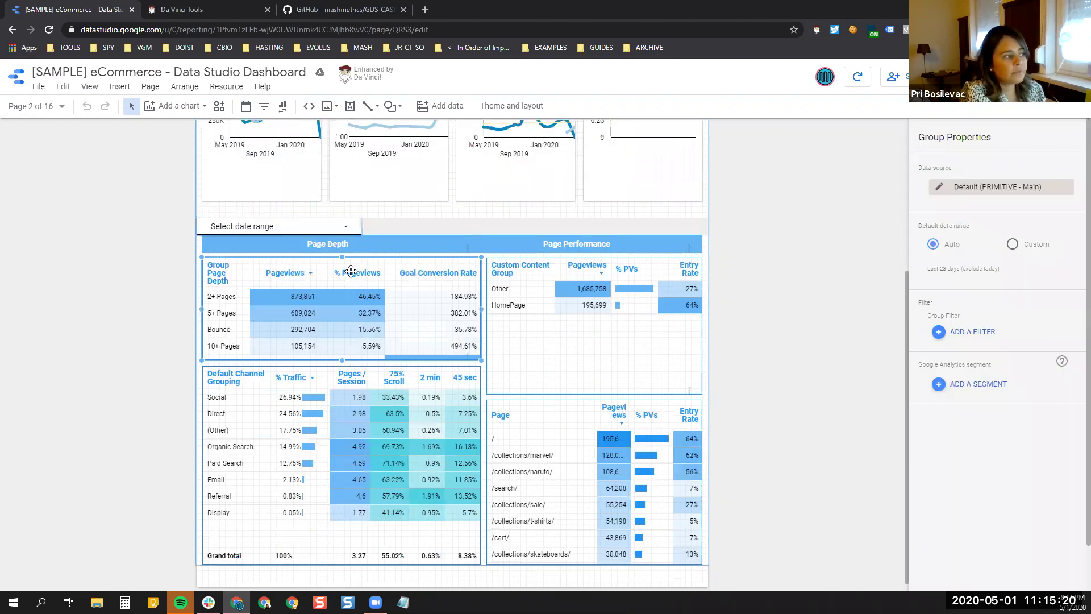
click(276, 269)
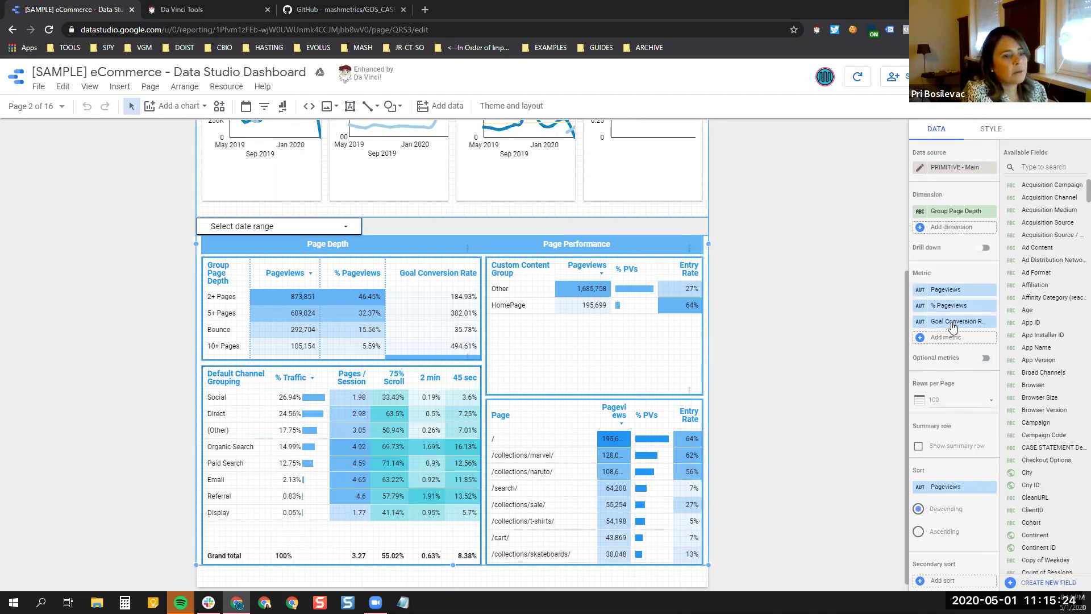
click(430, 319)
click(438, 282)
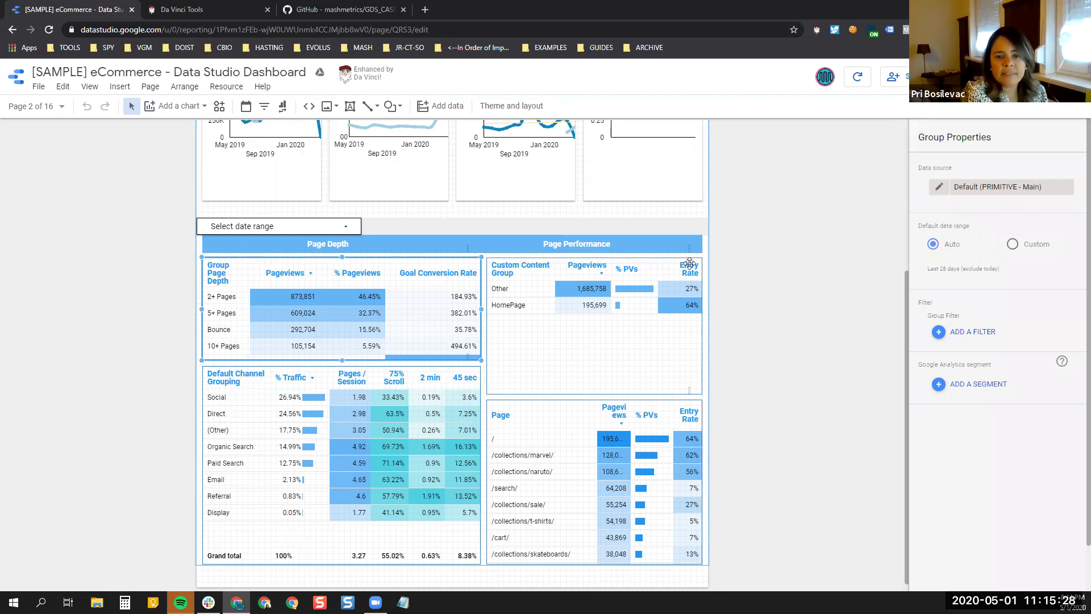
- Inspect the data source, dimension and metrics of the Group Page Depth, Custom Content Group and Default Channel Grouping tables
click(345, 288)
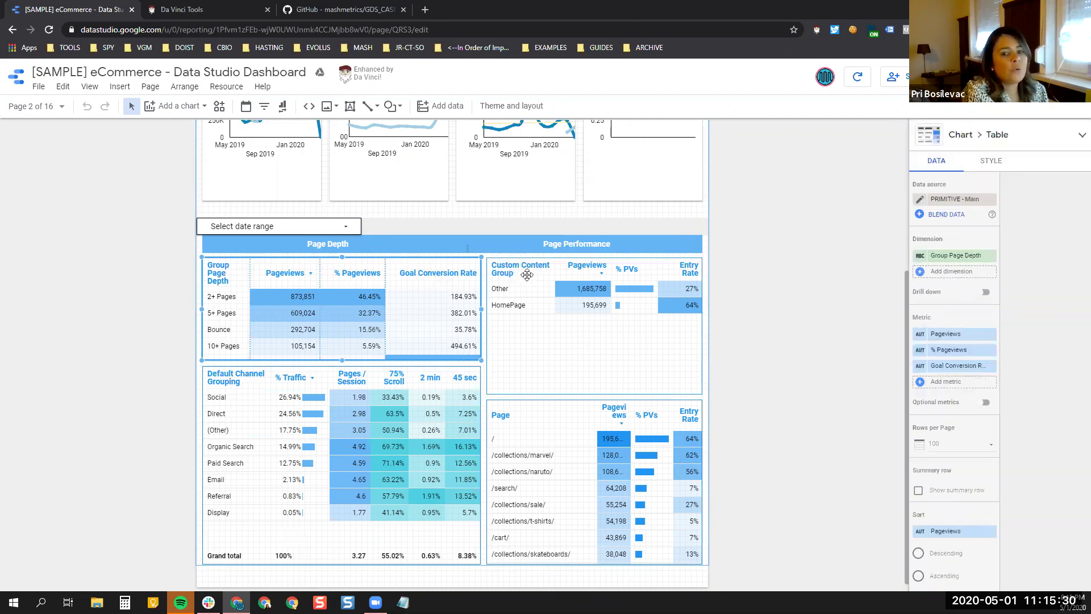
click(527, 274)
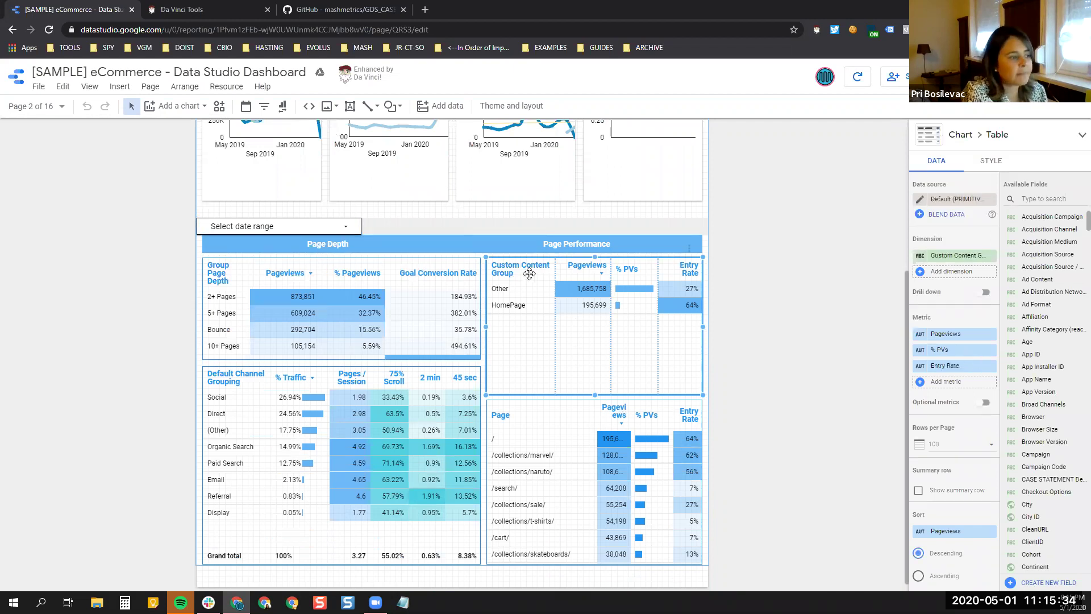
click(222, 376)
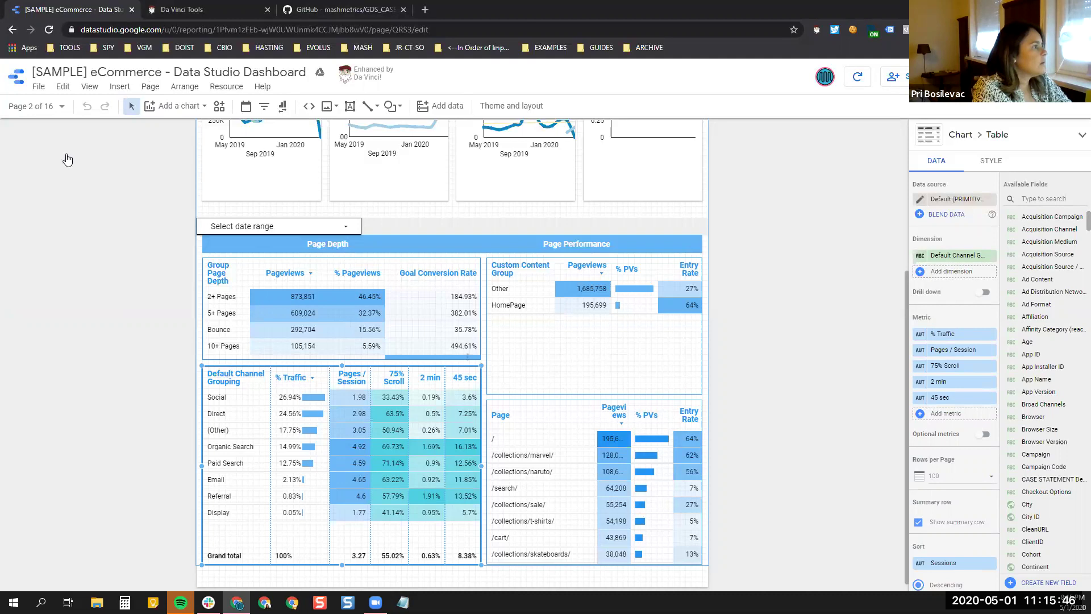
- Switch to the Engagement - Actions page and review its action scorecards, video performance, click and event tables
click(34, 106)
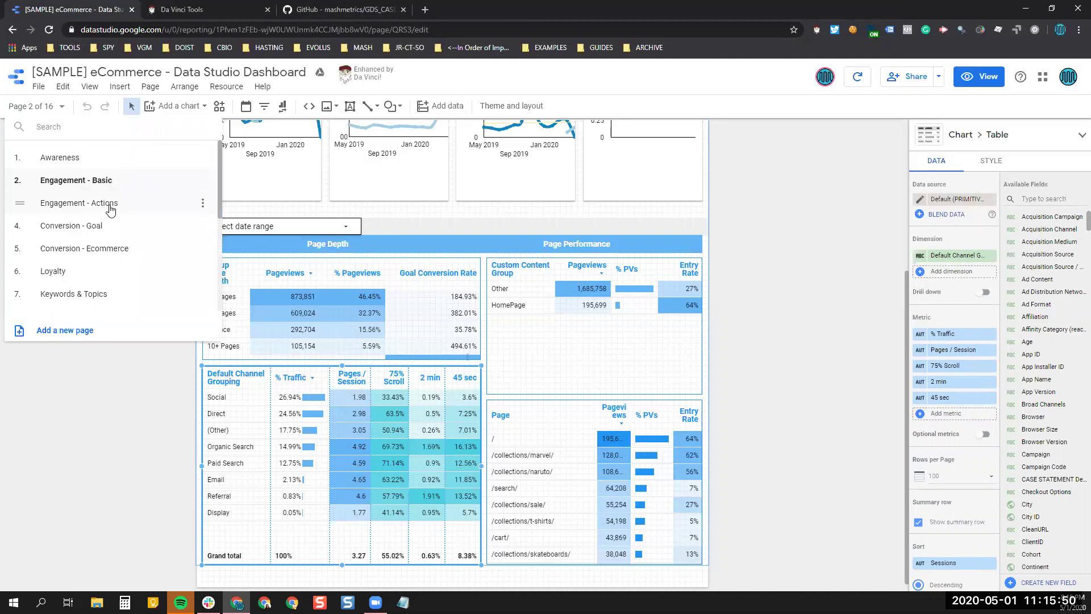
click(109, 209)
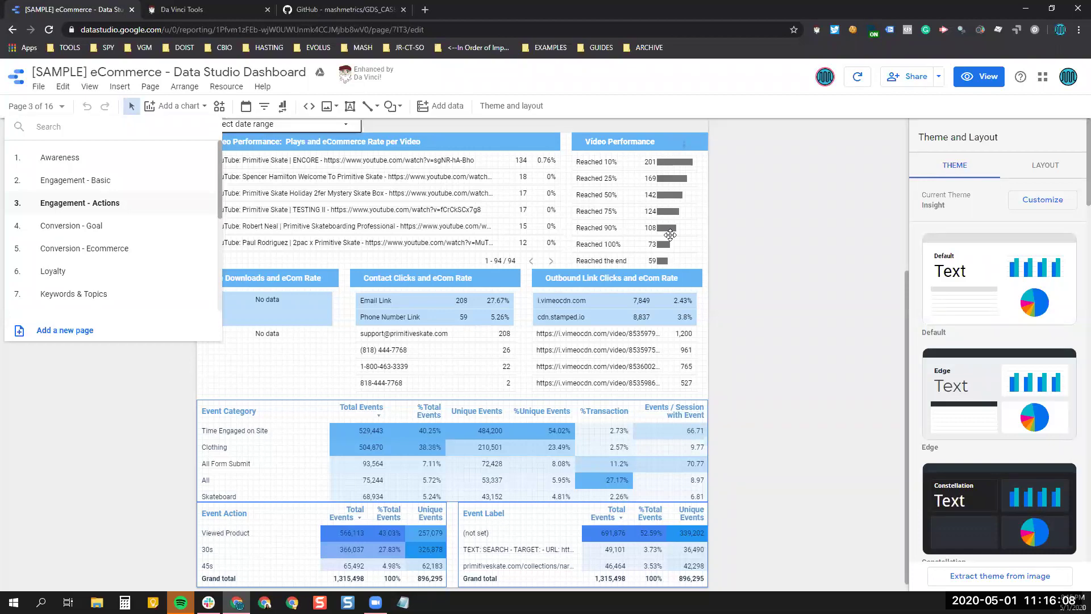
click(729, 226)
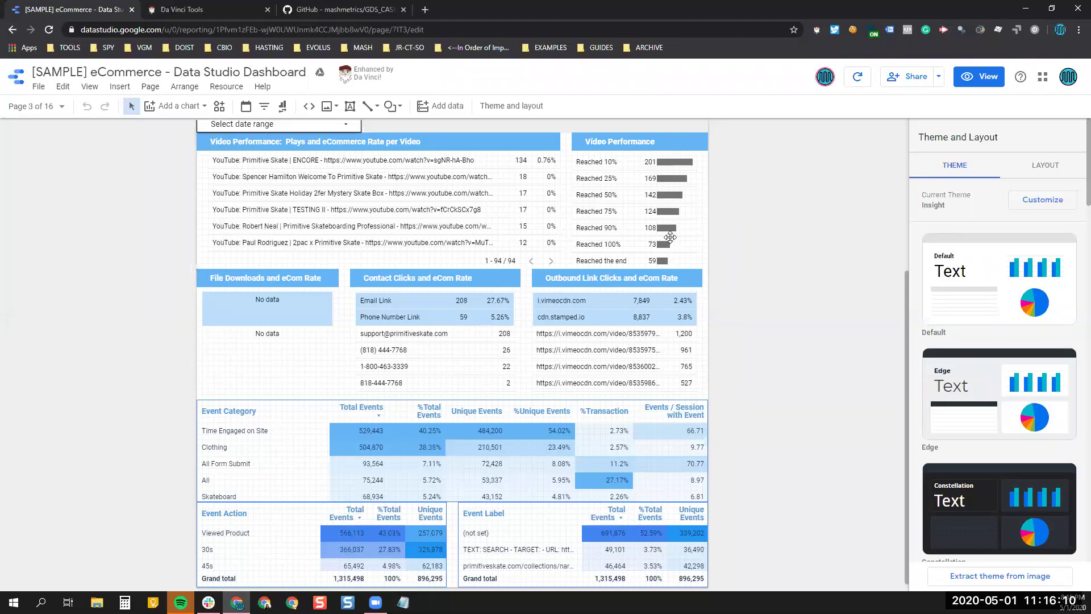
scroll(670, 237, up, 1)
scroll(670, 236, up, 2)
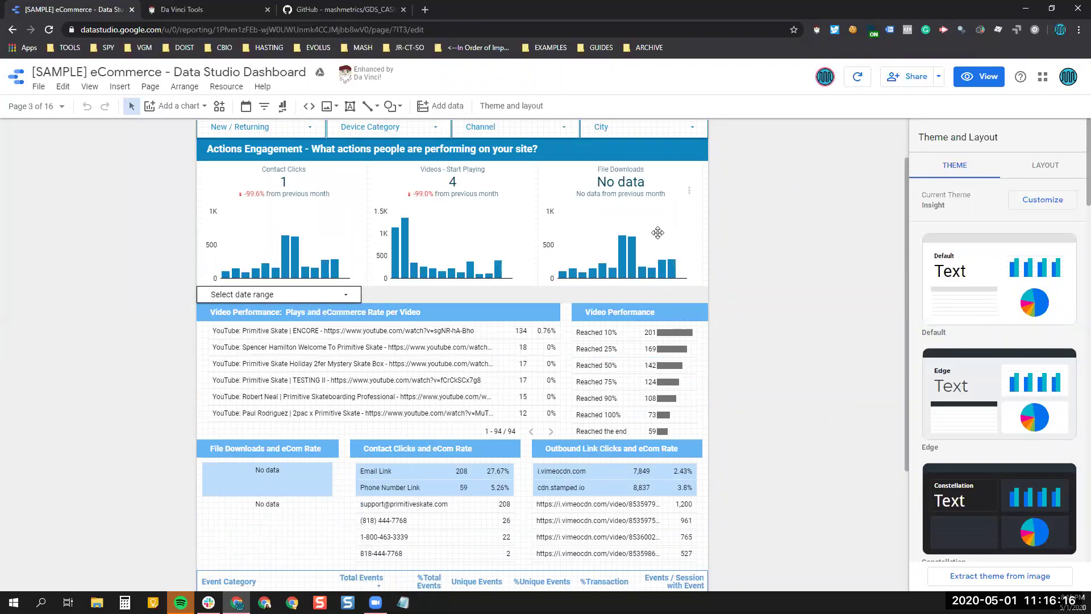
scroll(657, 233, down, 3)
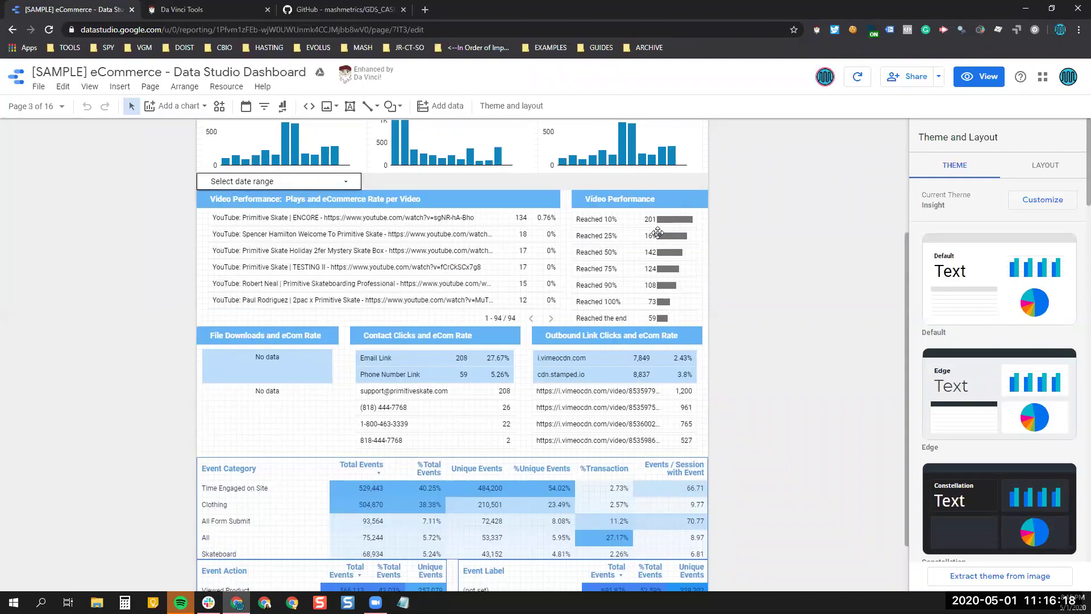
scroll(657, 233, up, 4)
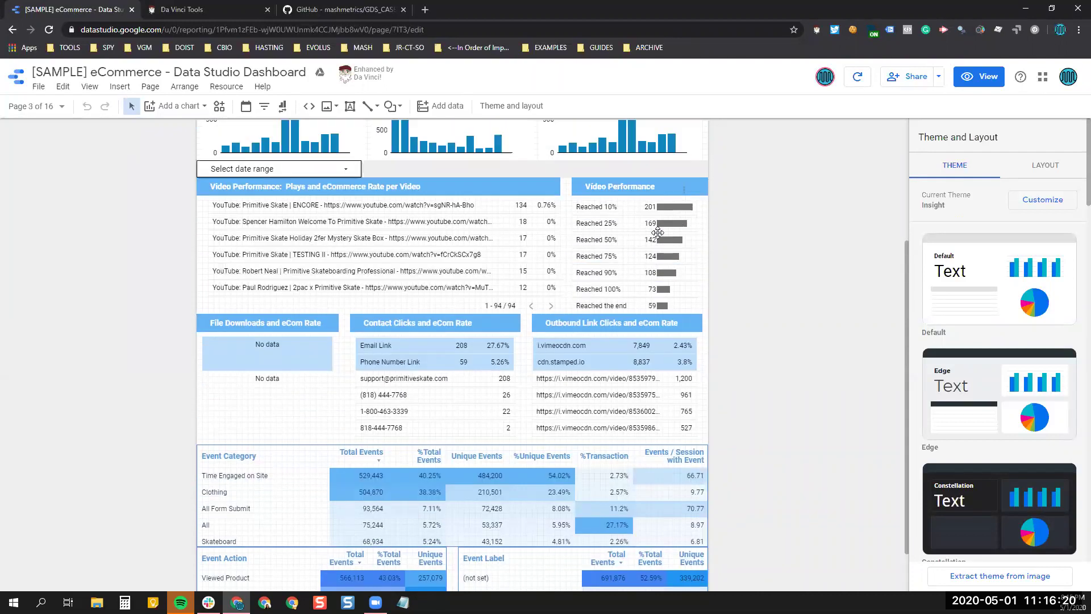
scroll(657, 233, up, 1)
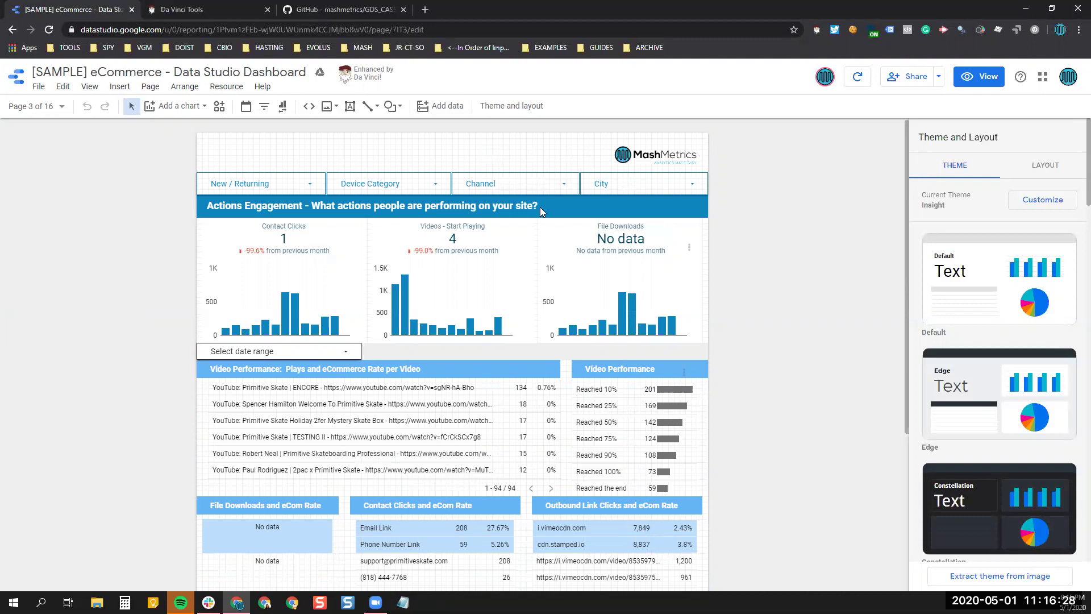
click(423, 13)
text(ma)
key(Return)
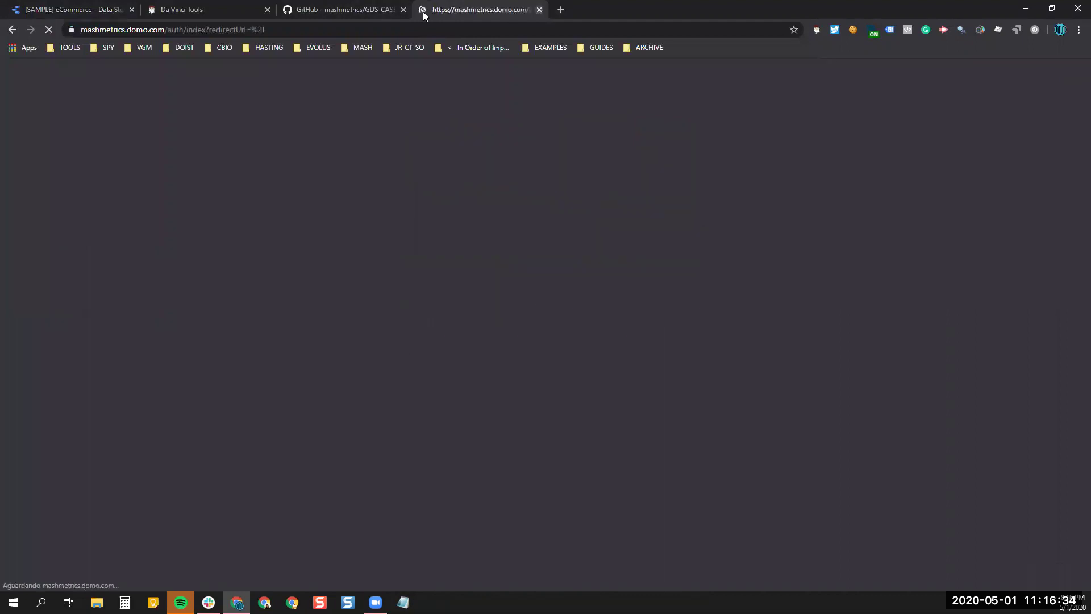
key(ctrl+w)
- Open the mashmetrics.com website in a new browser tab
key(ctrl+t)
text(mash)
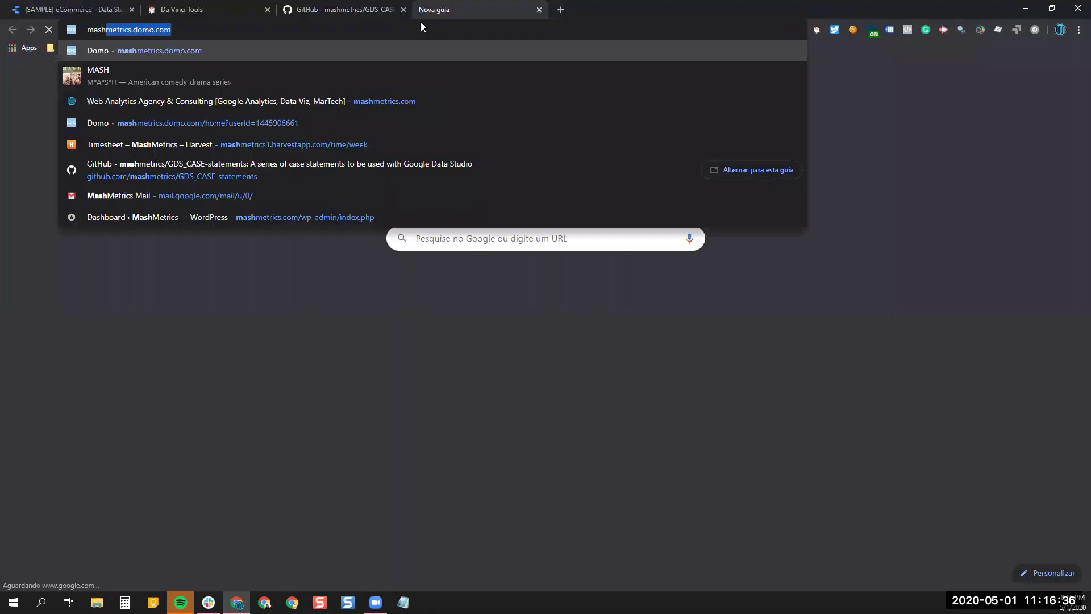
key(Down)
key(Down)
key(Return)
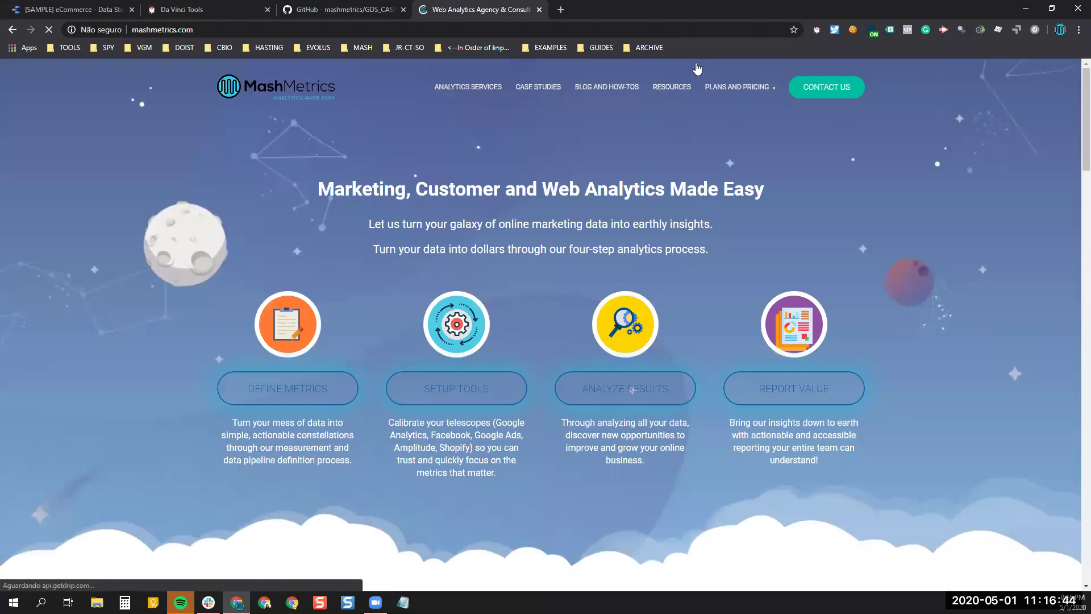
- Check the GDS_CASE-statements repository on GitHub and open the MashMetrics site's Blog and How-Tos page
click(368, 11)
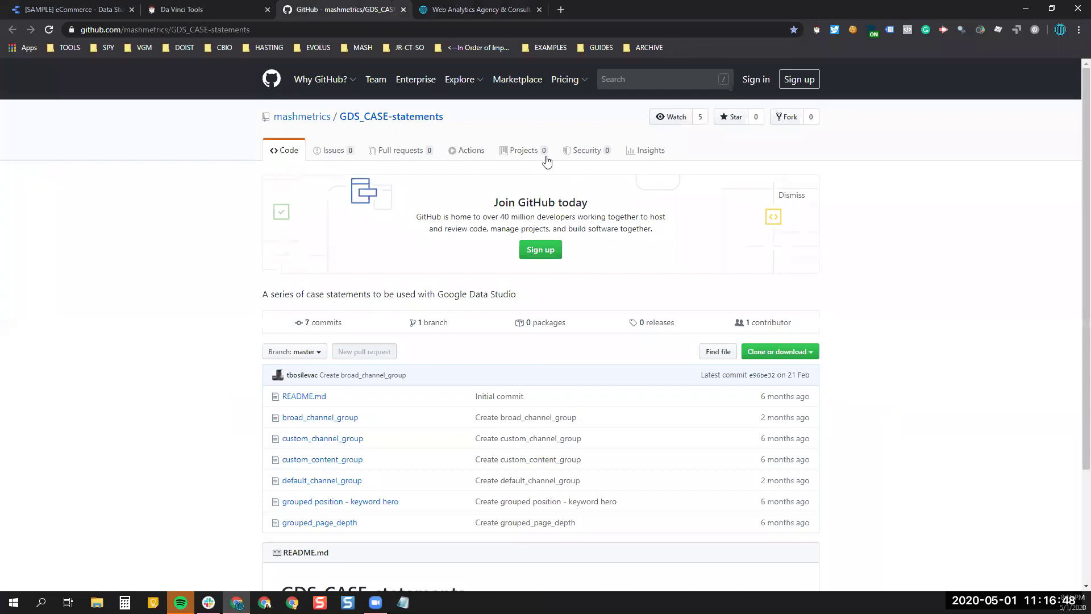
click(518, 5)
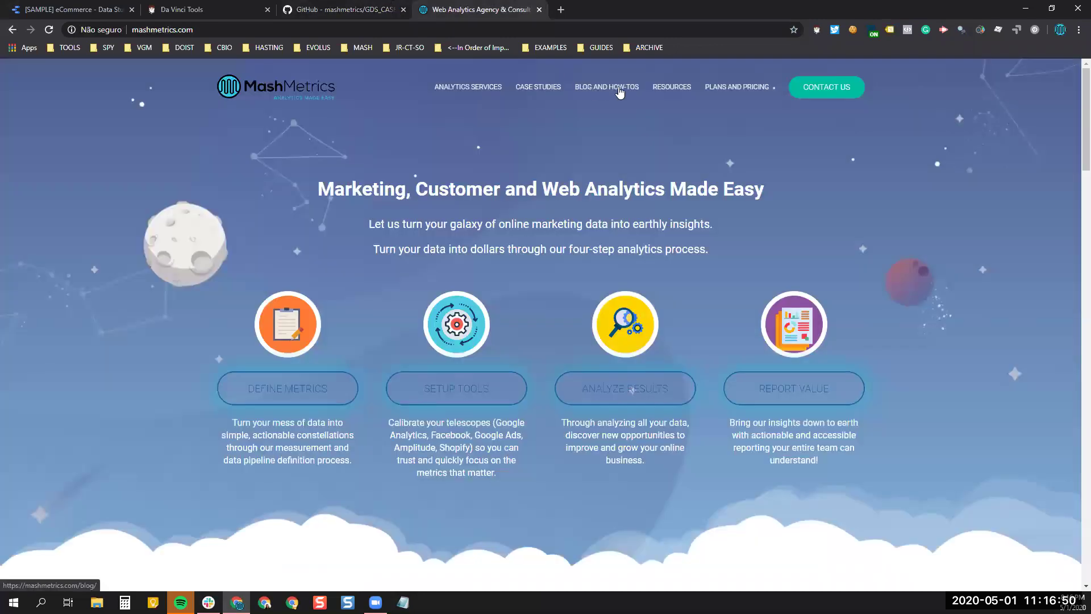
click(621, 112)
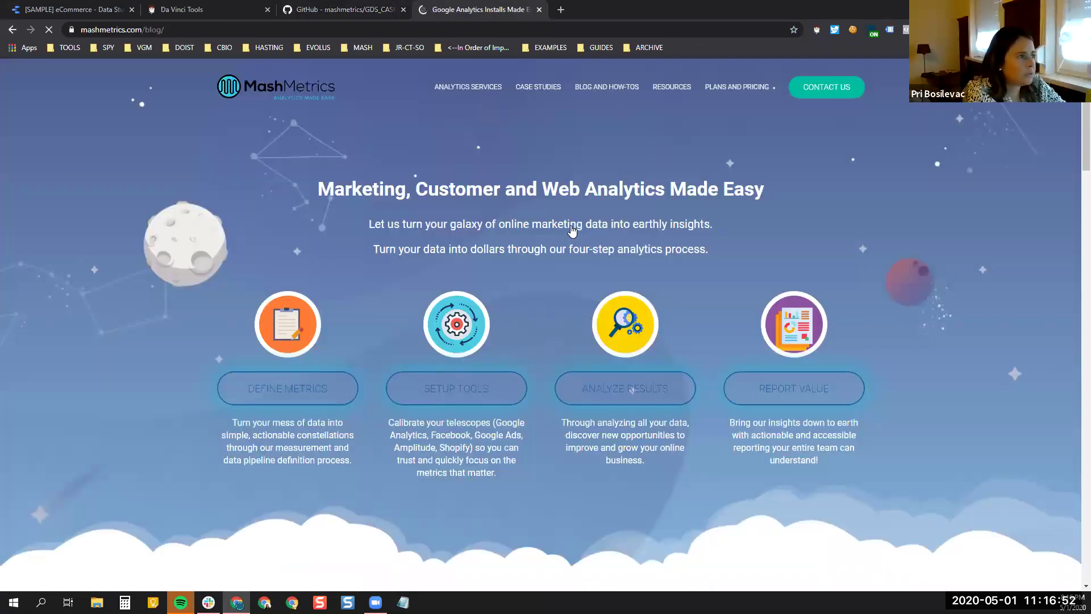
- Return to the Data Studio dashboard and inspect the video bar chart and the Contact Clicks scorecard's metric and filter on Engagement - Actions
key(ctrl+Tab)
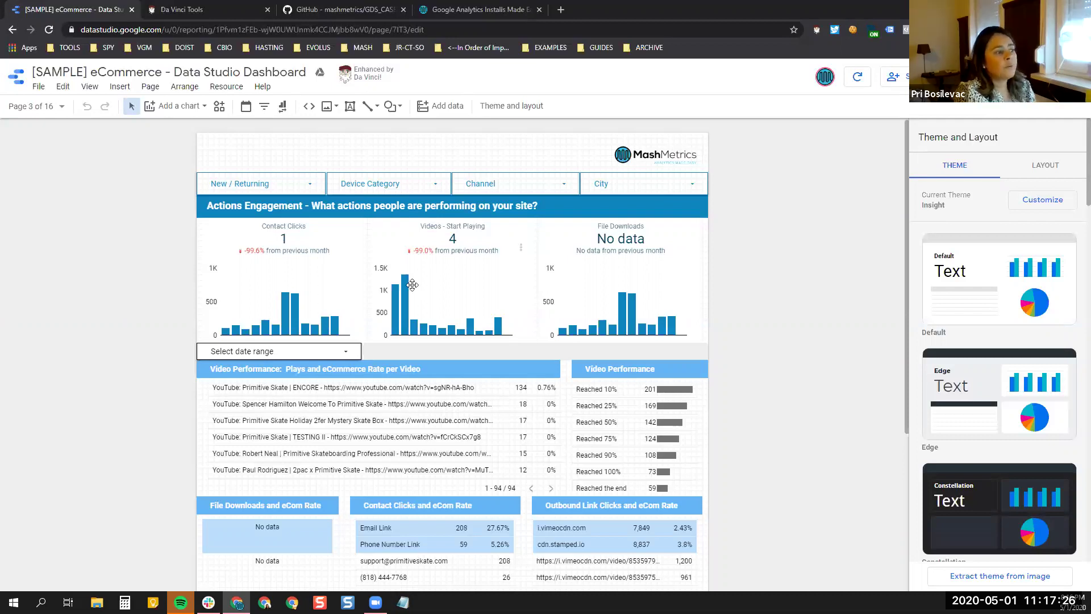
click(457, 274)
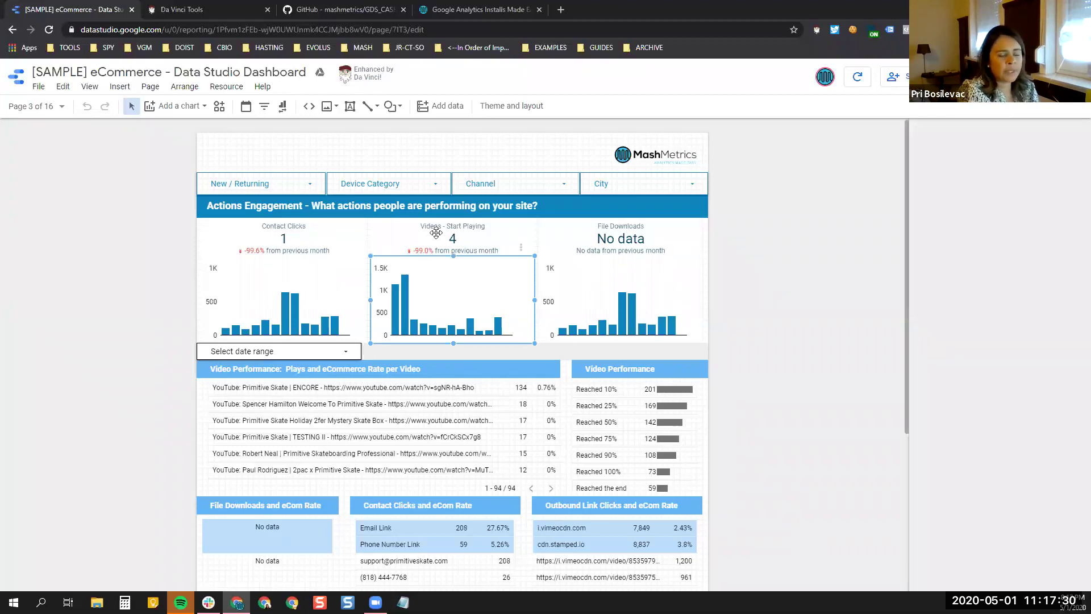
click(311, 238)
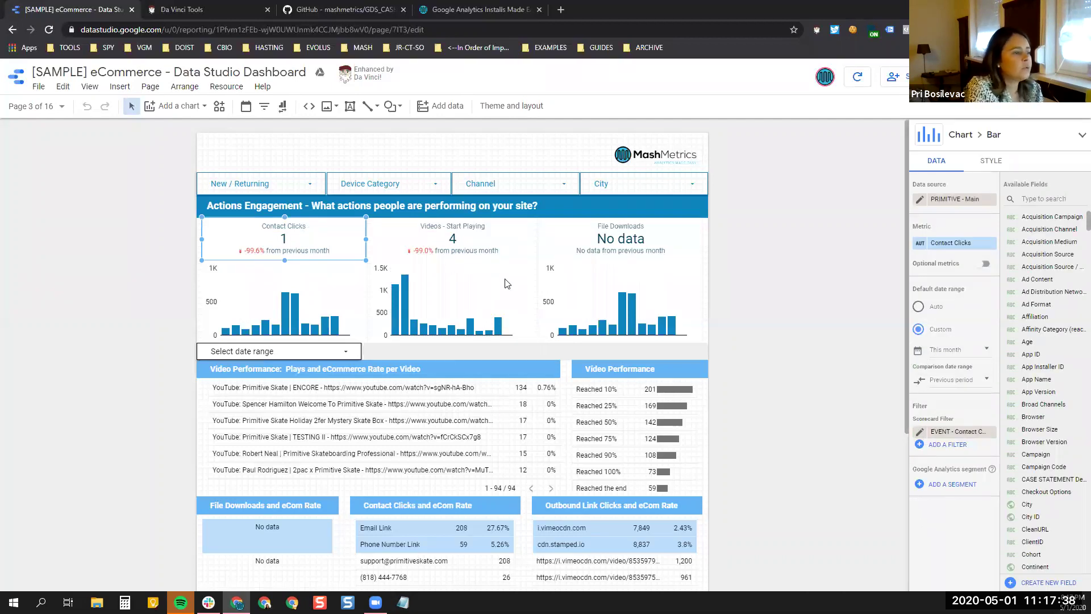
scroll(506, 387, down, 2)
scroll(503, 385, down, 3)
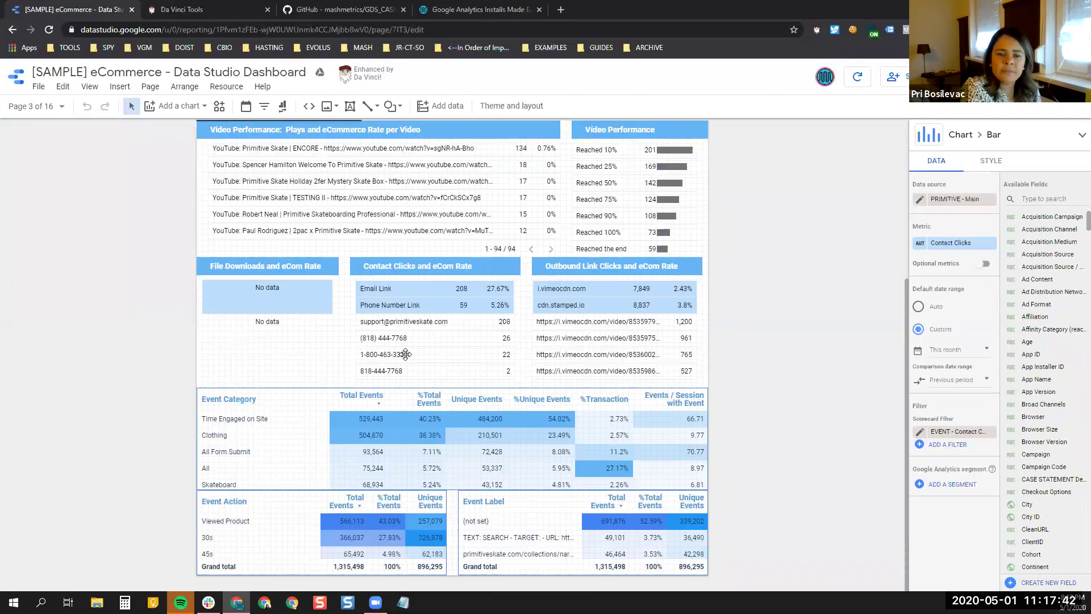
scroll(405, 354, up, 3)
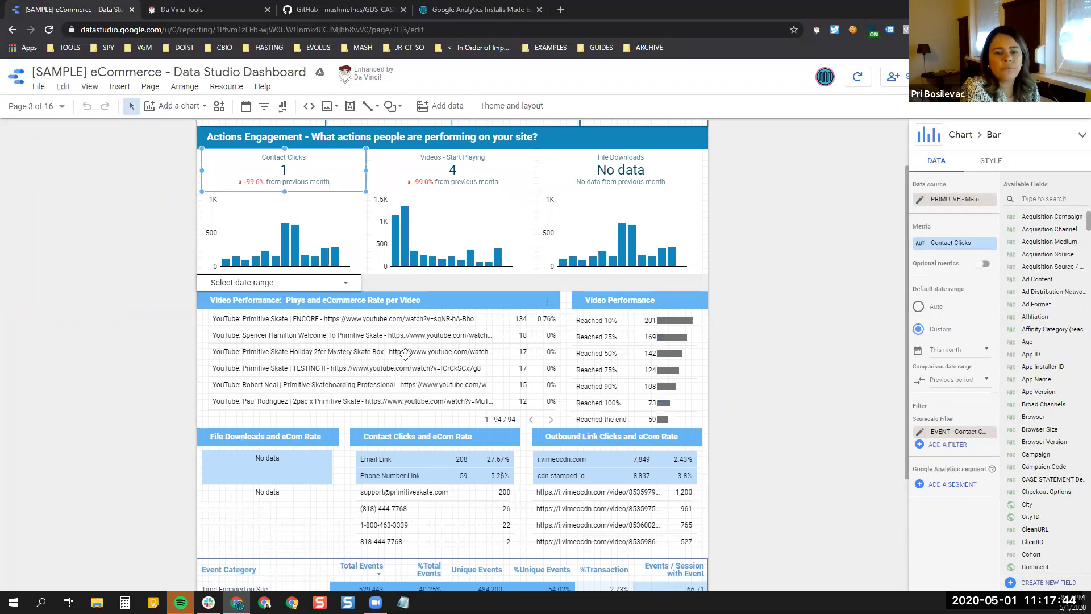
scroll(470, 264, up, 1)
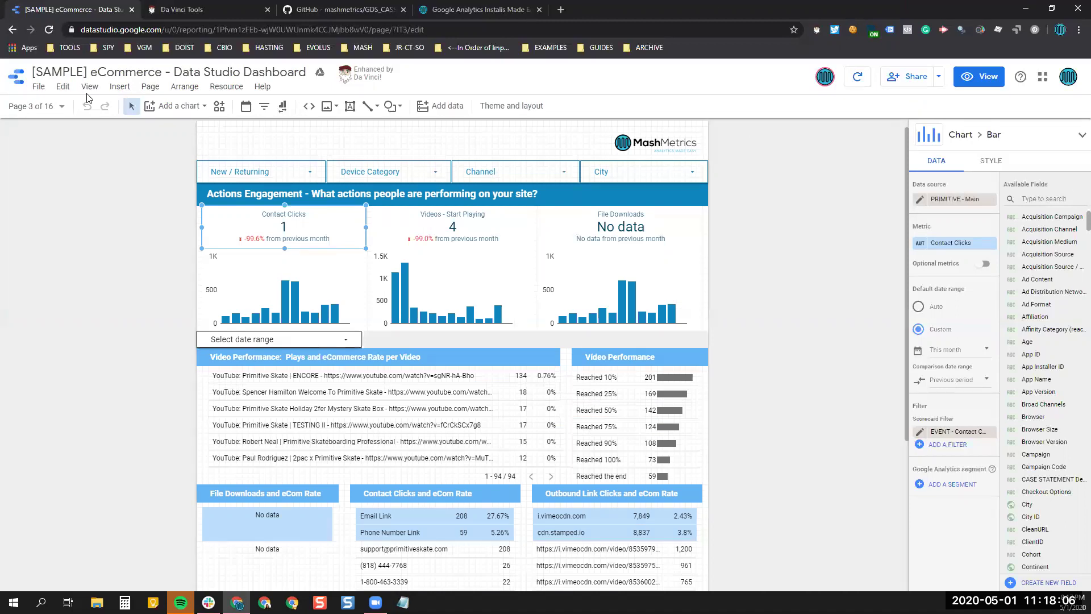
- Switch to the Conversion - Goal page and inspect the Goal Set 1 Conversion Rate scorecard and the Goals Completions per channel group
click(50, 109)
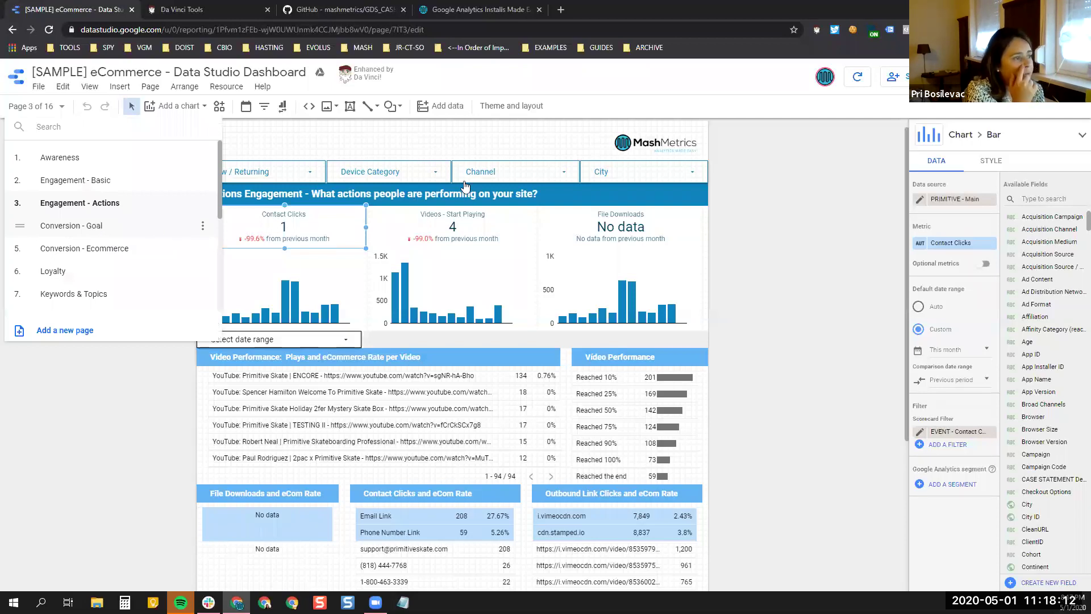
click(117, 226)
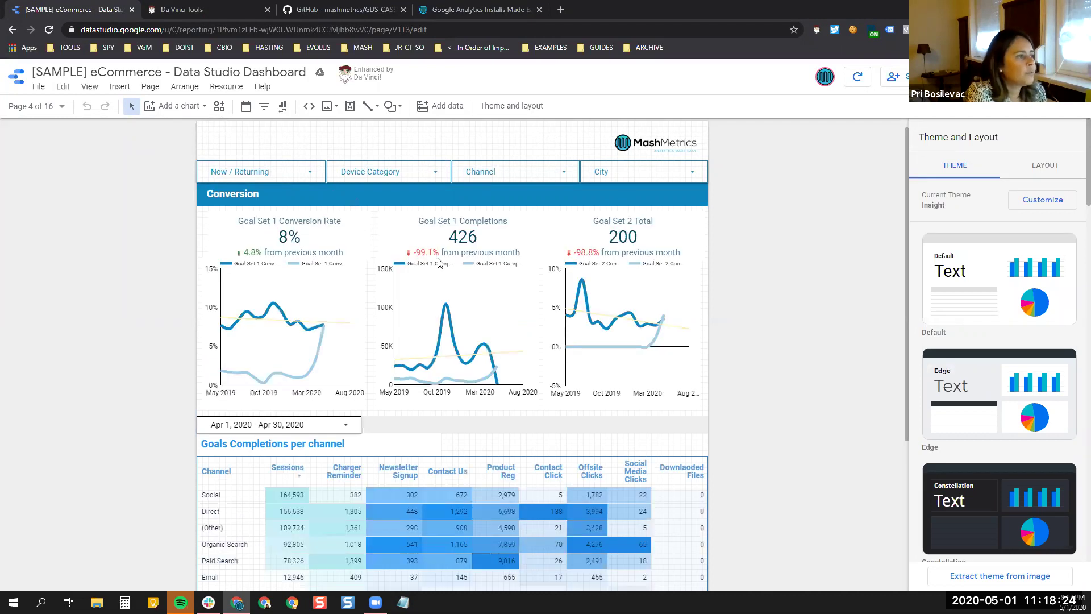
click(267, 223)
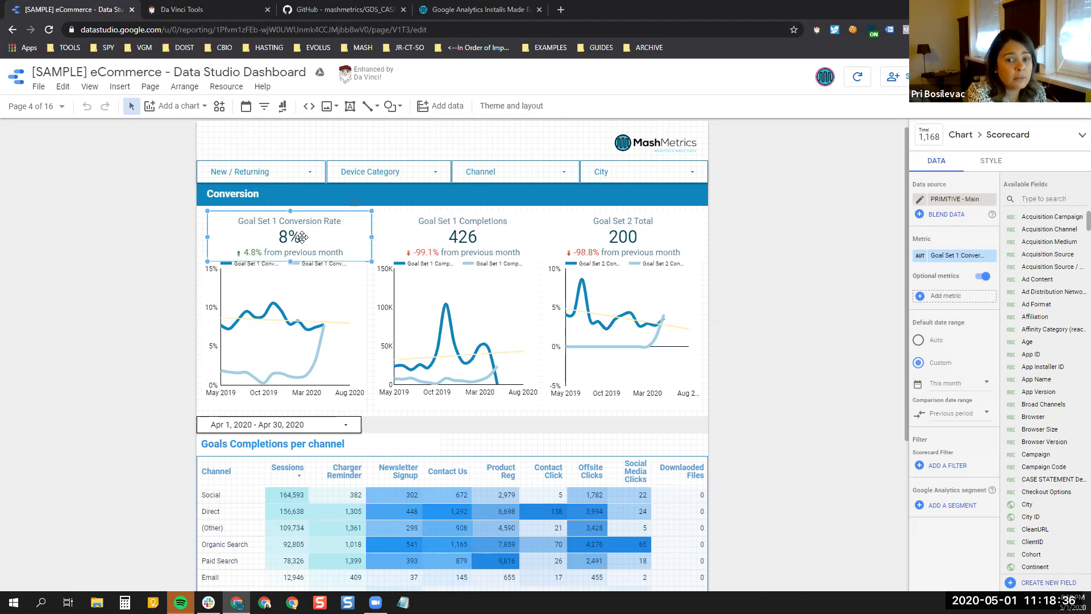
scroll(301, 237, down, 2)
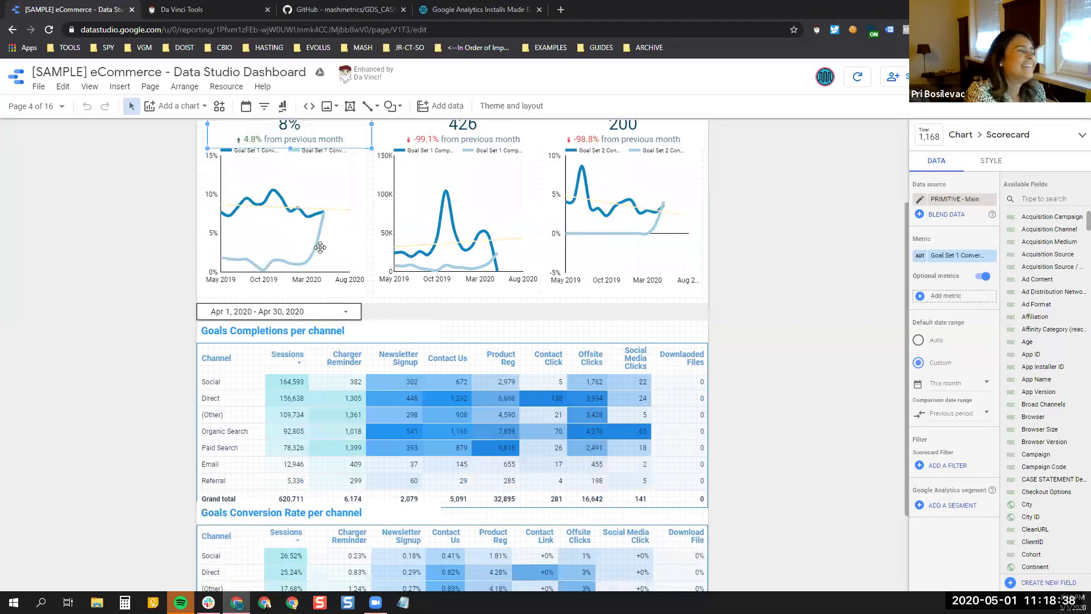
scroll(292, 321, down, 1)
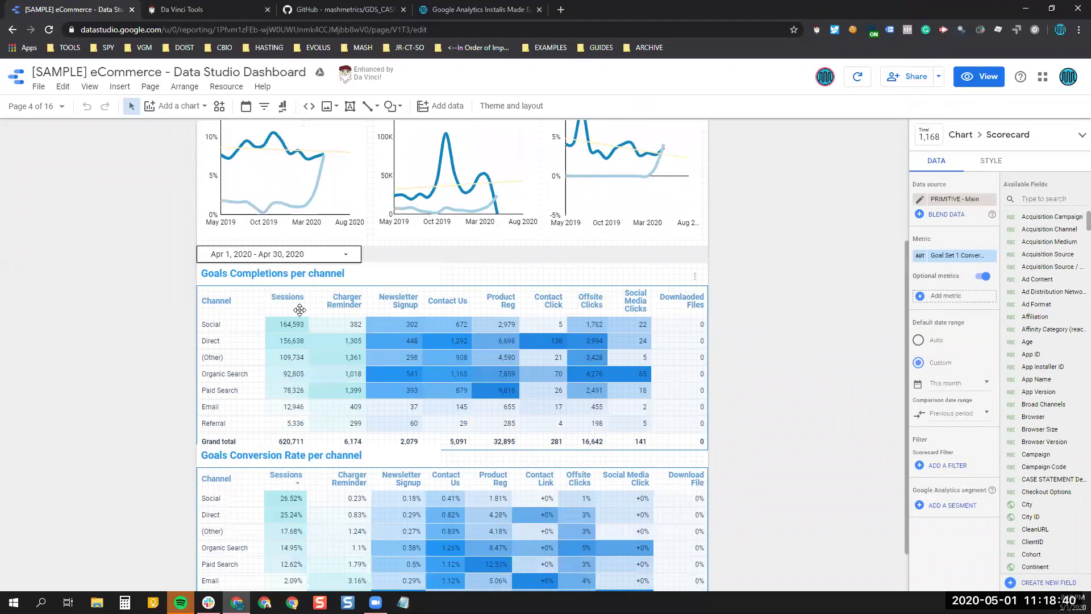
click(235, 296)
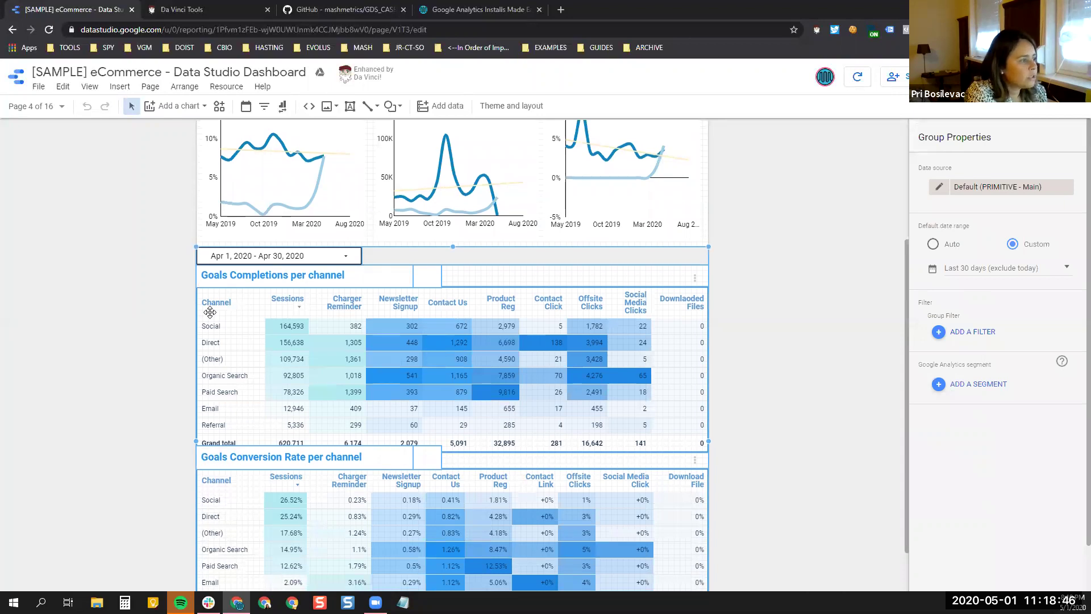
- Switch to the Conversion - Ecommerce page and review its revenue scorecards, trend charts, product table group and channel table
click(55, 106)
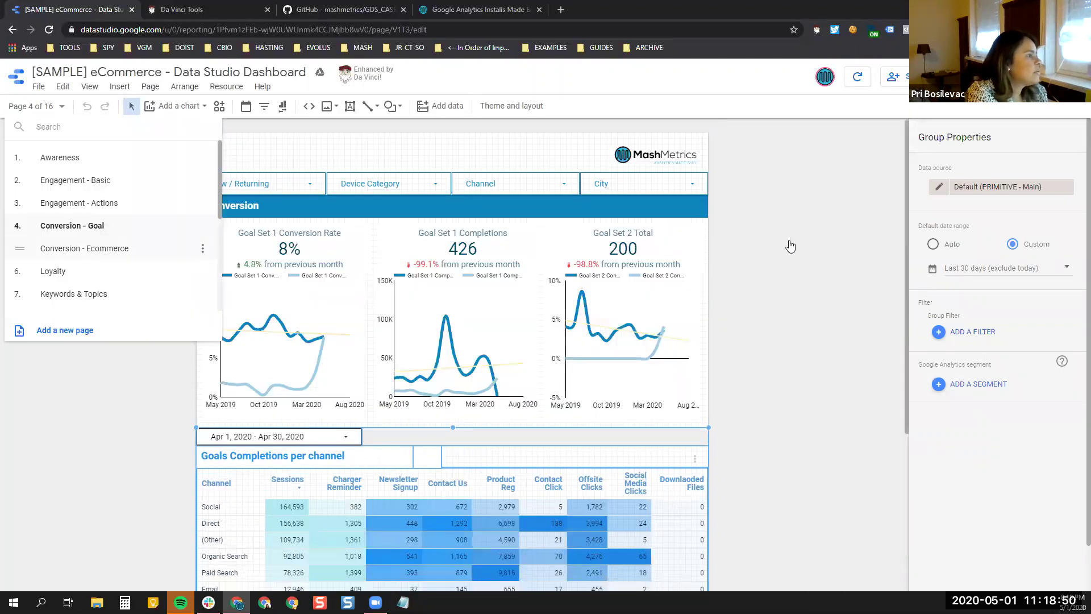
click(77, 249)
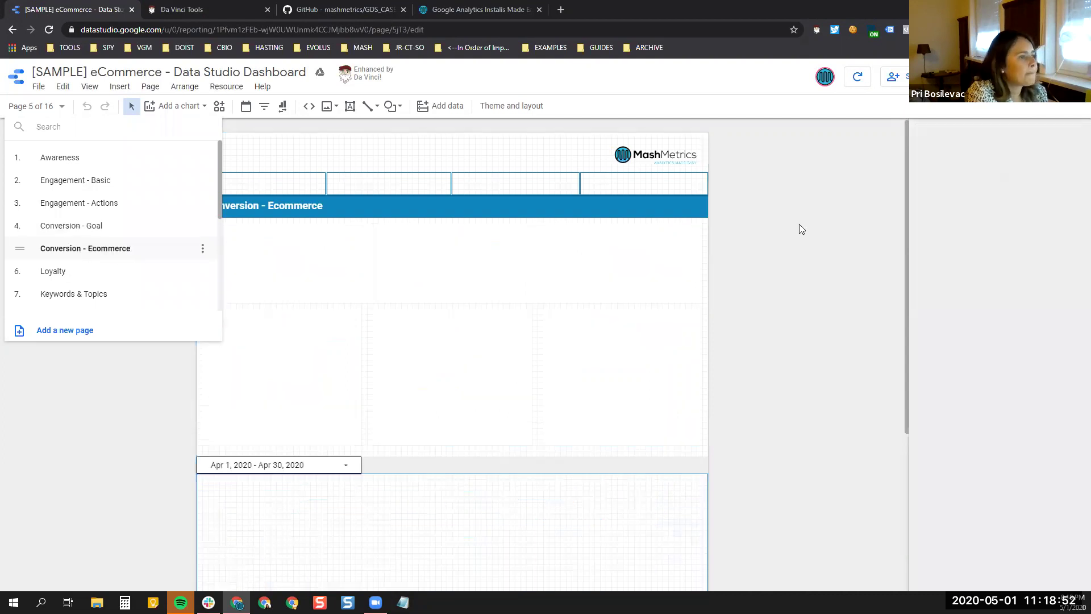
scroll(268, 160, down, 1)
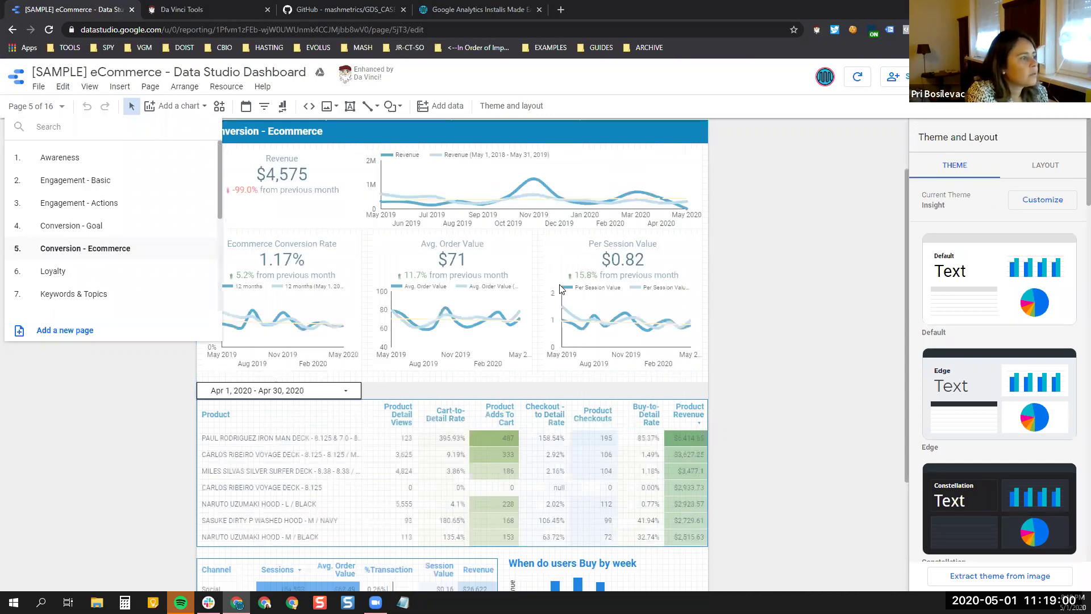
scroll(559, 288, down, 3)
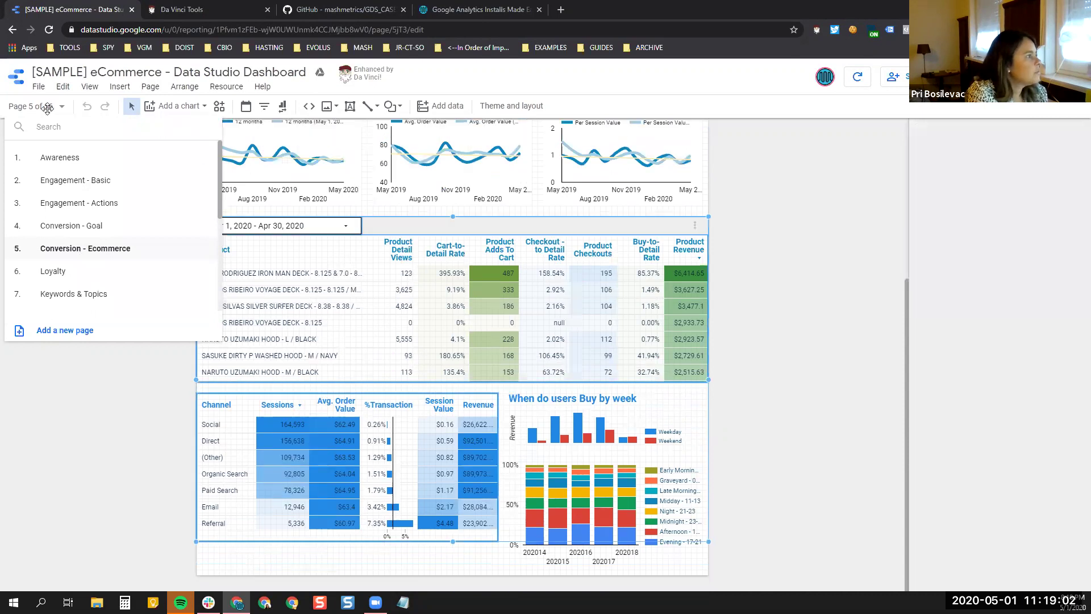
click(549, 324)
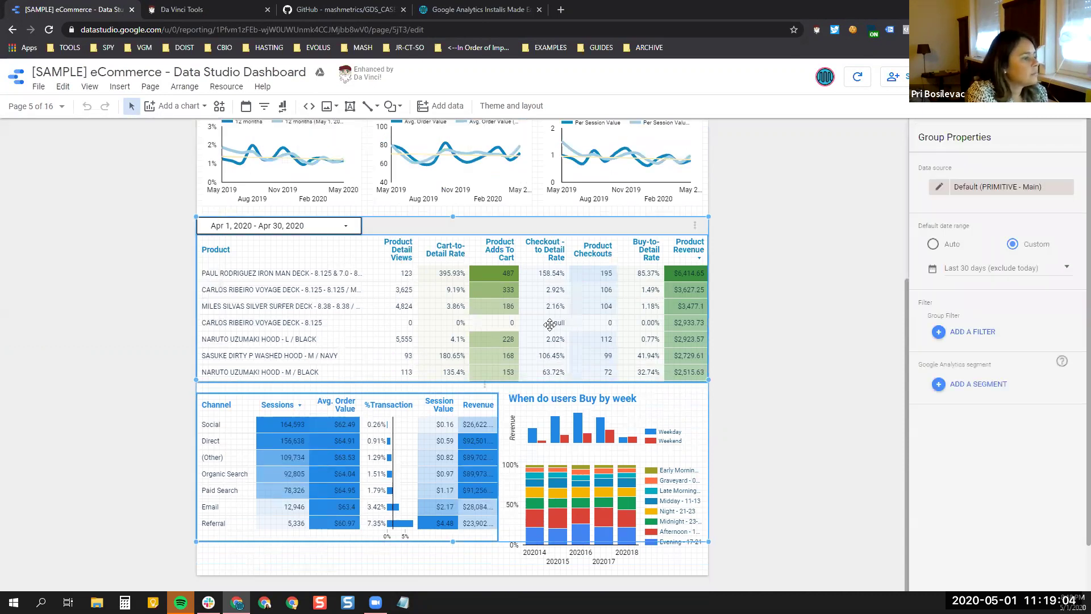
scroll(549, 324, up, 4)
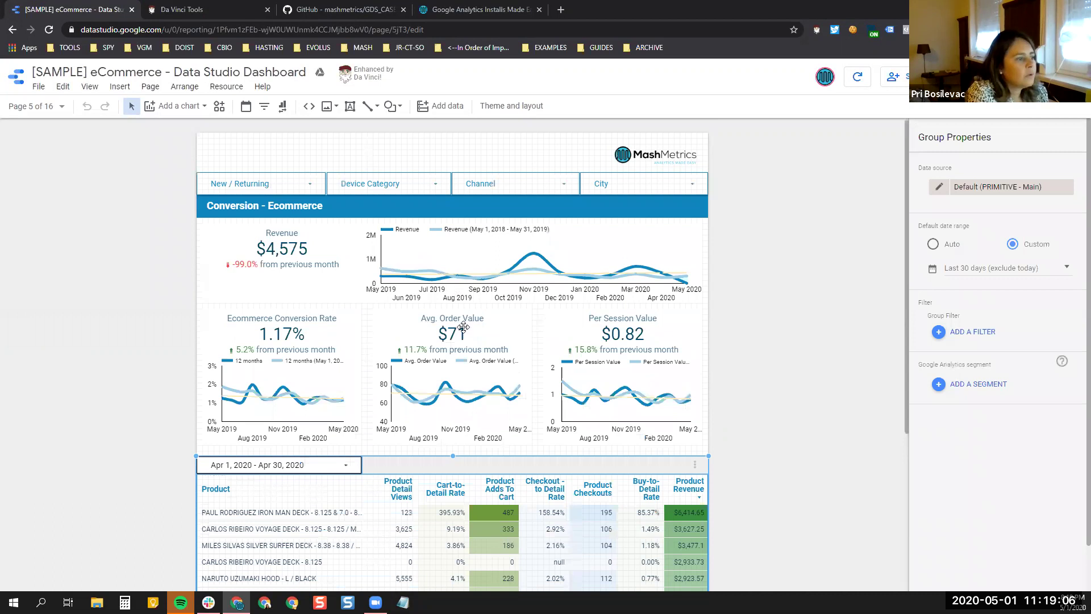
scroll(463, 327, down, 1)
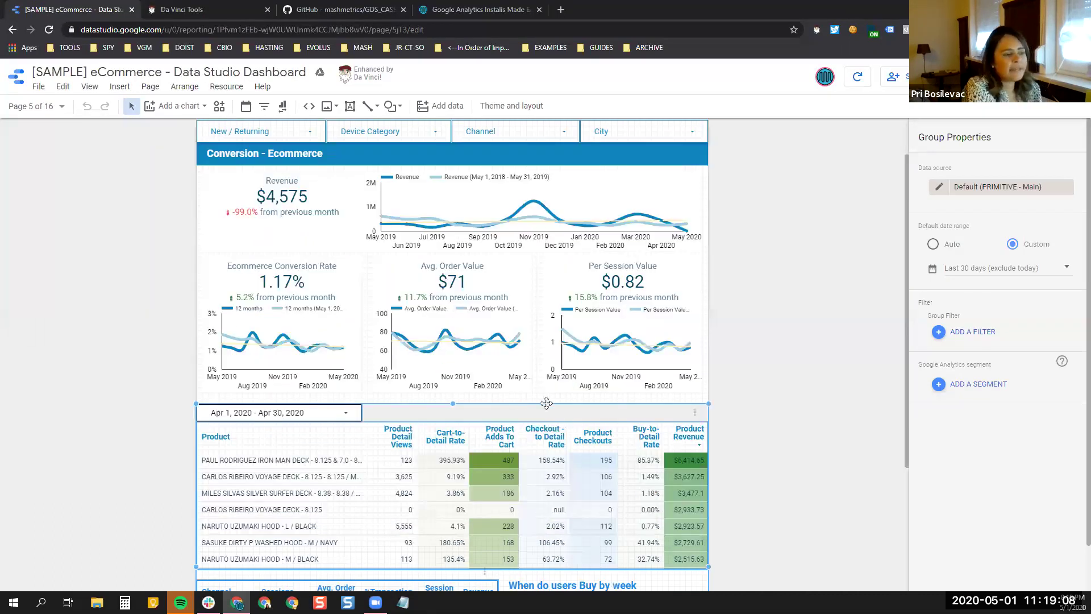
- Inspect the two "When do users Buy by week" bar charts and their Weekday and Daypart breakdown dimensions
scroll(546, 403, down, 3)
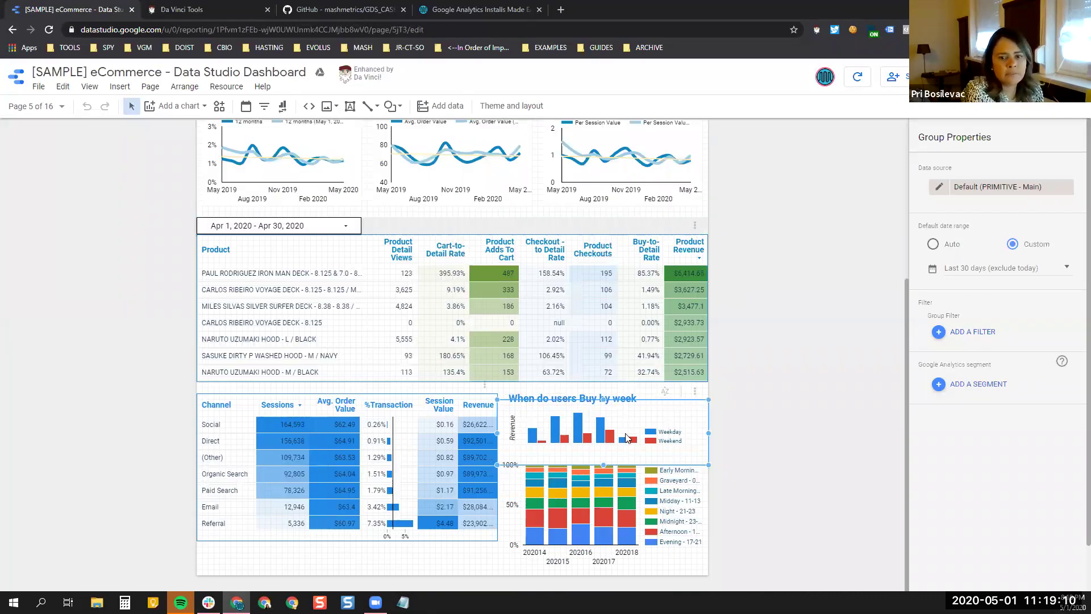
click(627, 438)
click(617, 463)
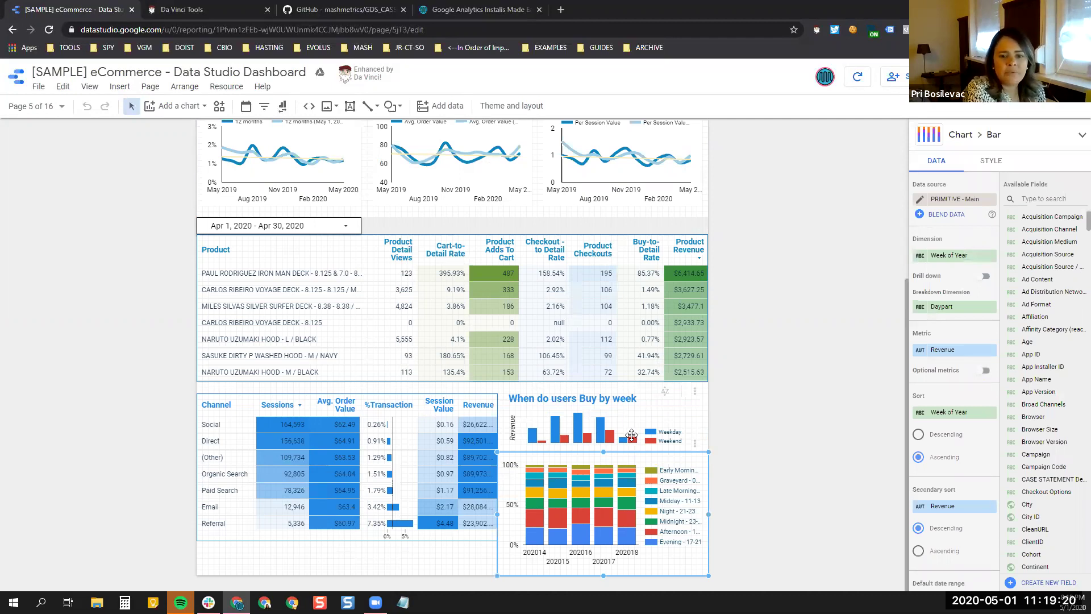
click(632, 435)
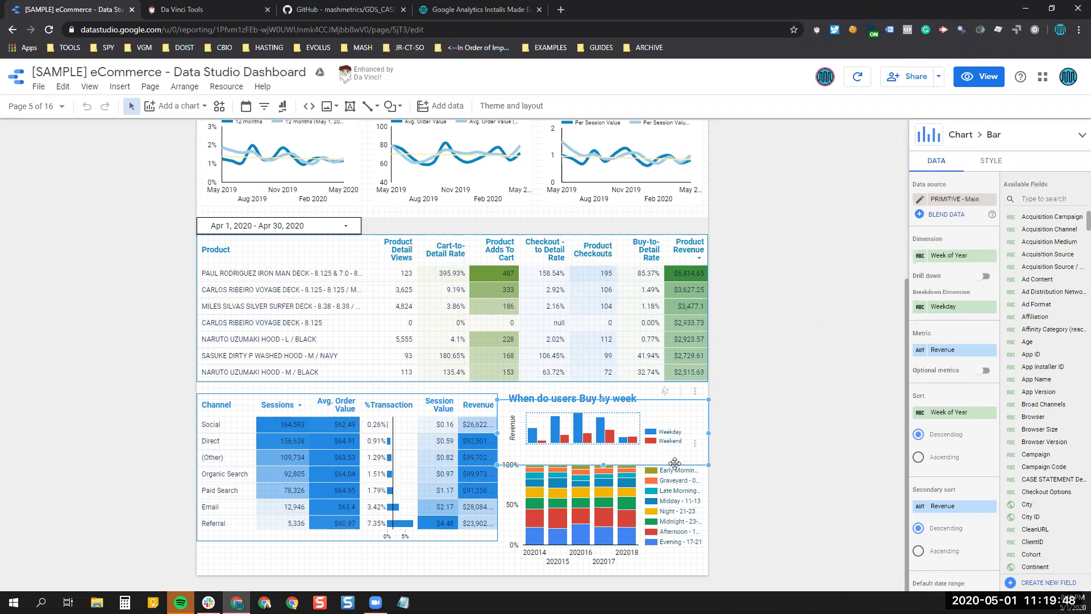
click(920, 308)
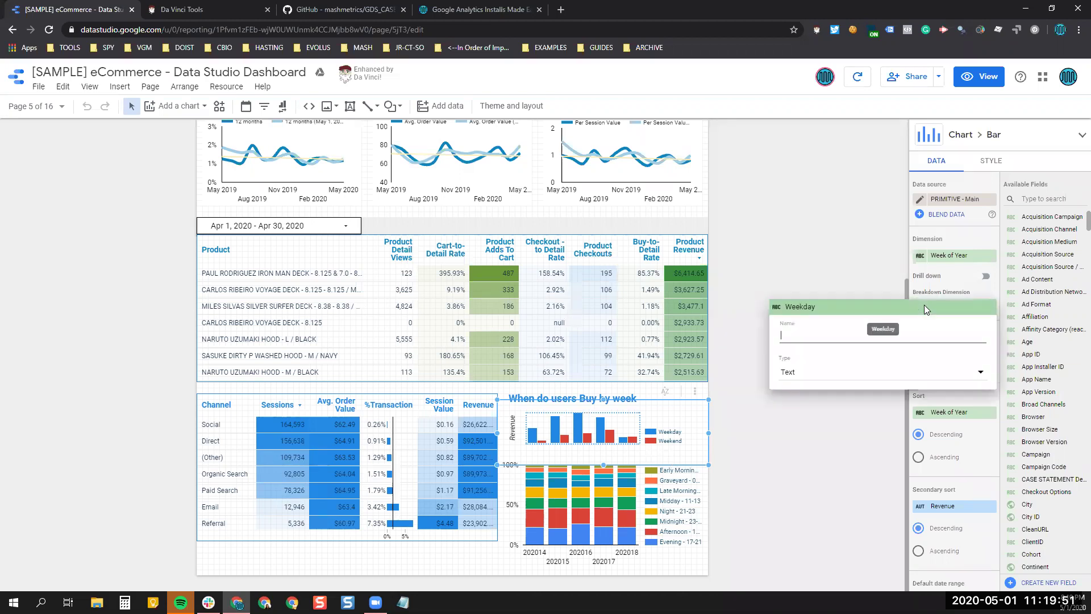
click(882, 291)
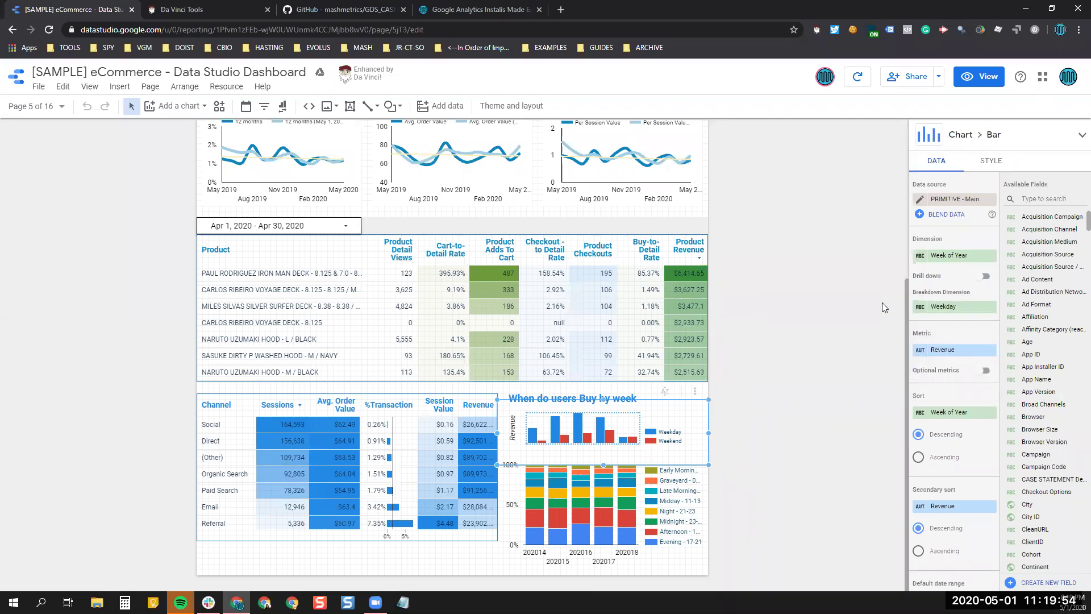
click(655, 498)
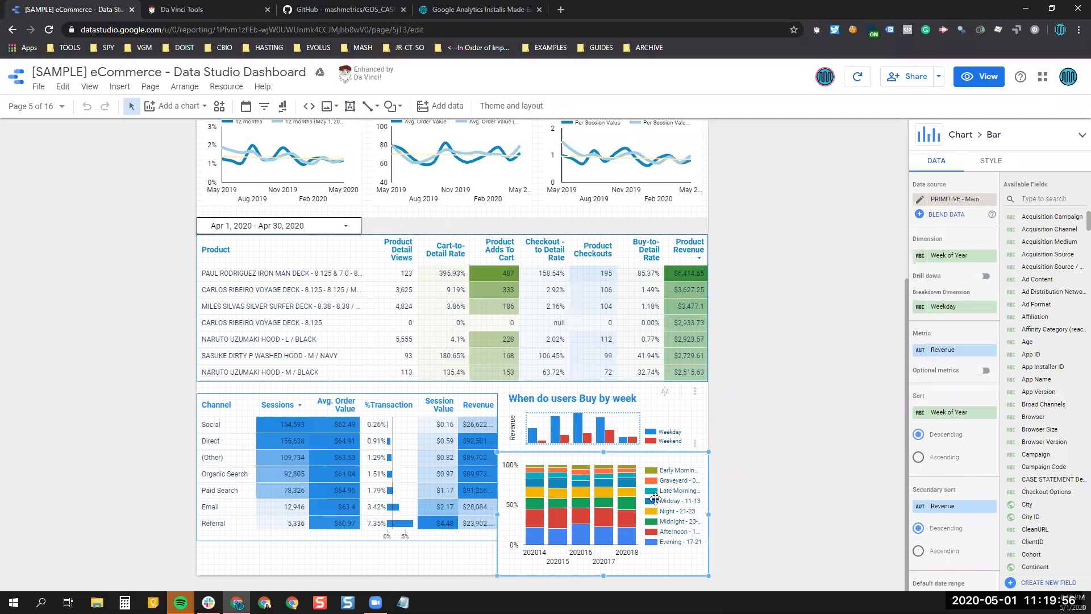
click(920, 308)
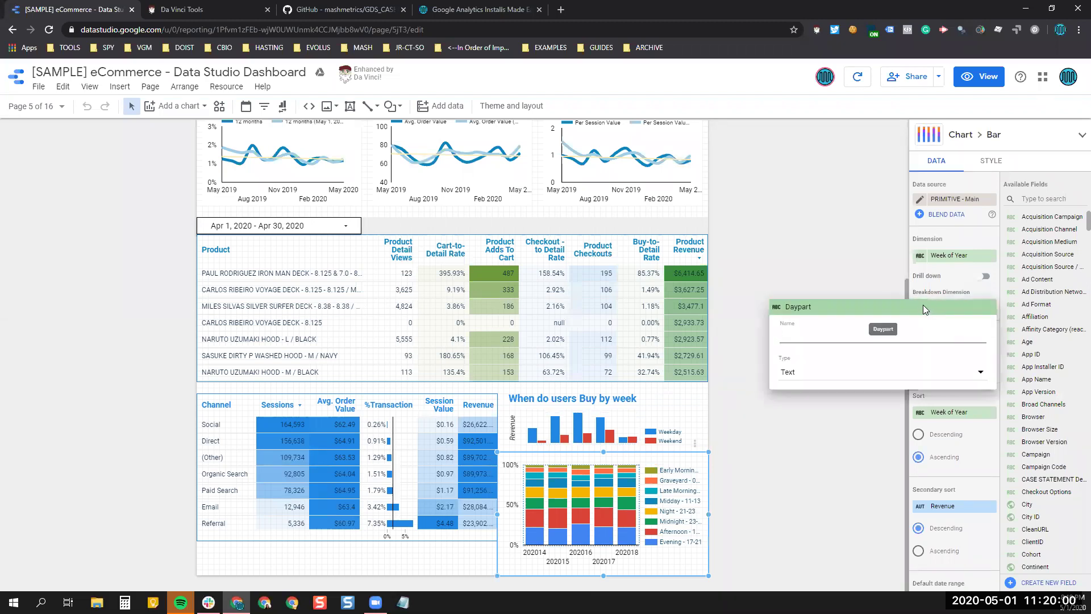
click(890, 278)
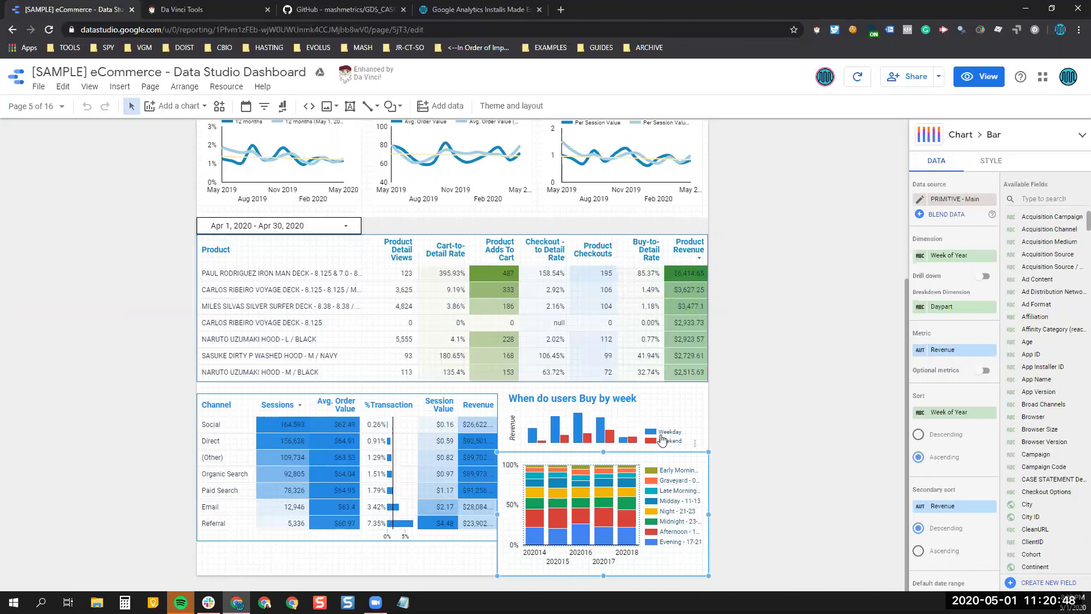
- Look through the EXAMPLES bookmarks folder for MashMetrics sample reports and spreadsheets, leaving the dashboard open and no chart selected
click(546, 48)
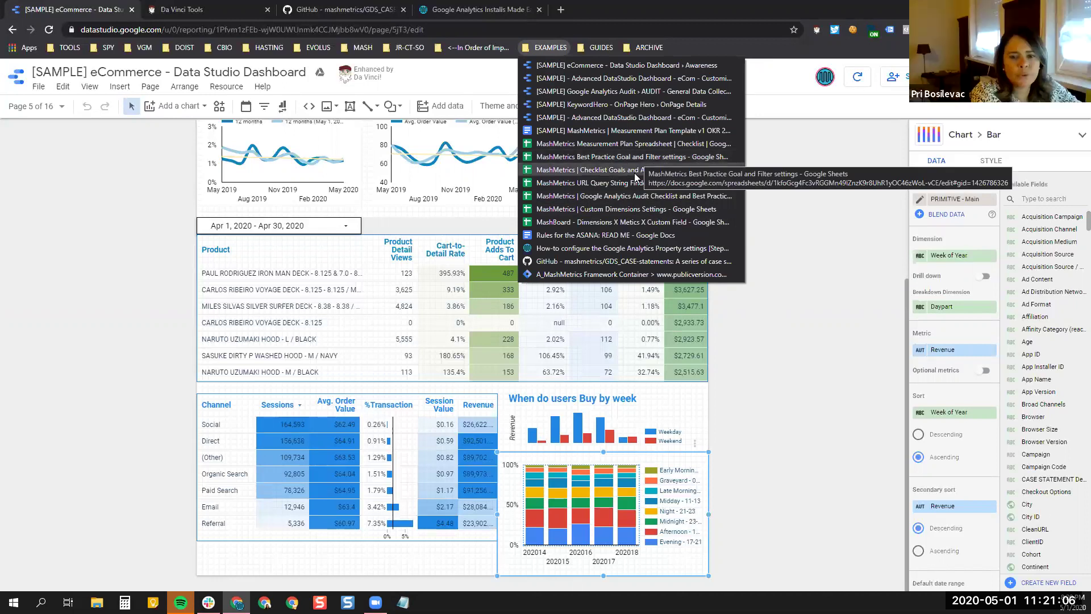
click(791, 225)
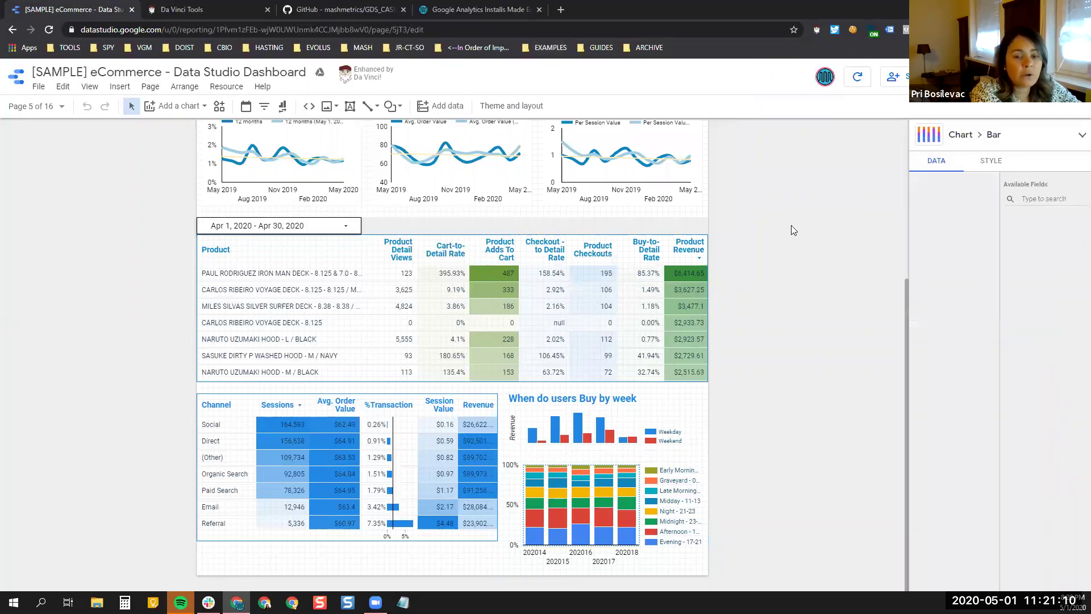
click(791, 226)
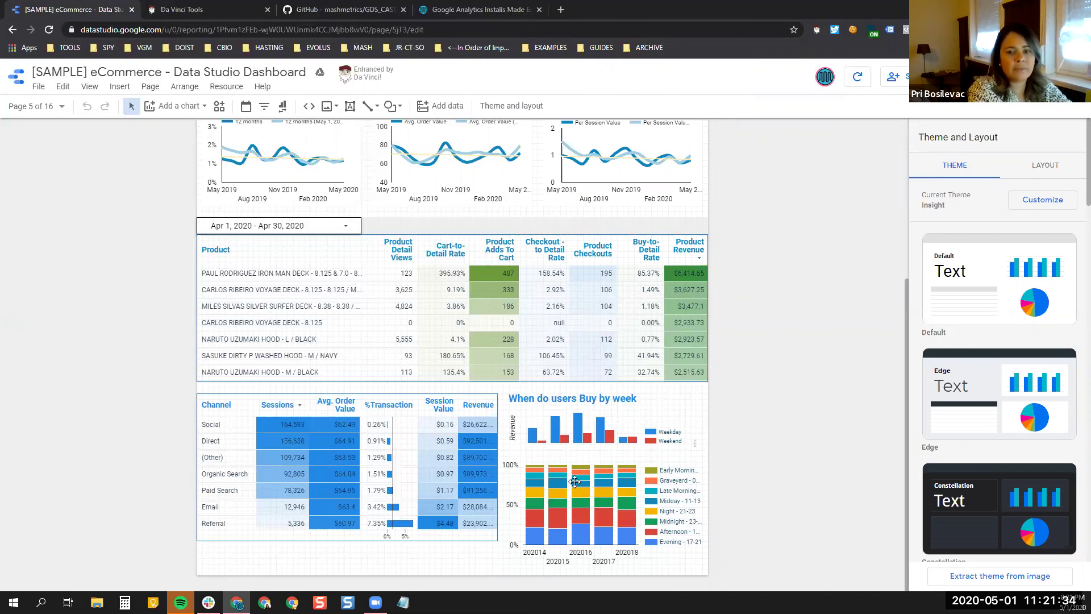
- Switch to the Loyalty page and review its returning-visitor sections and the first trend chart
click(47, 107)
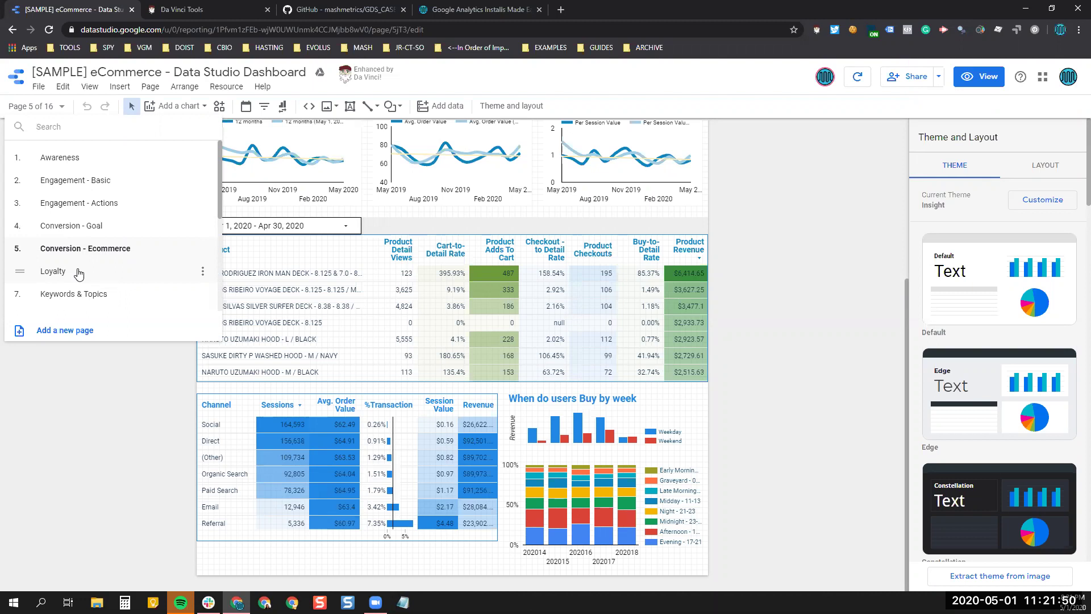
click(78, 274)
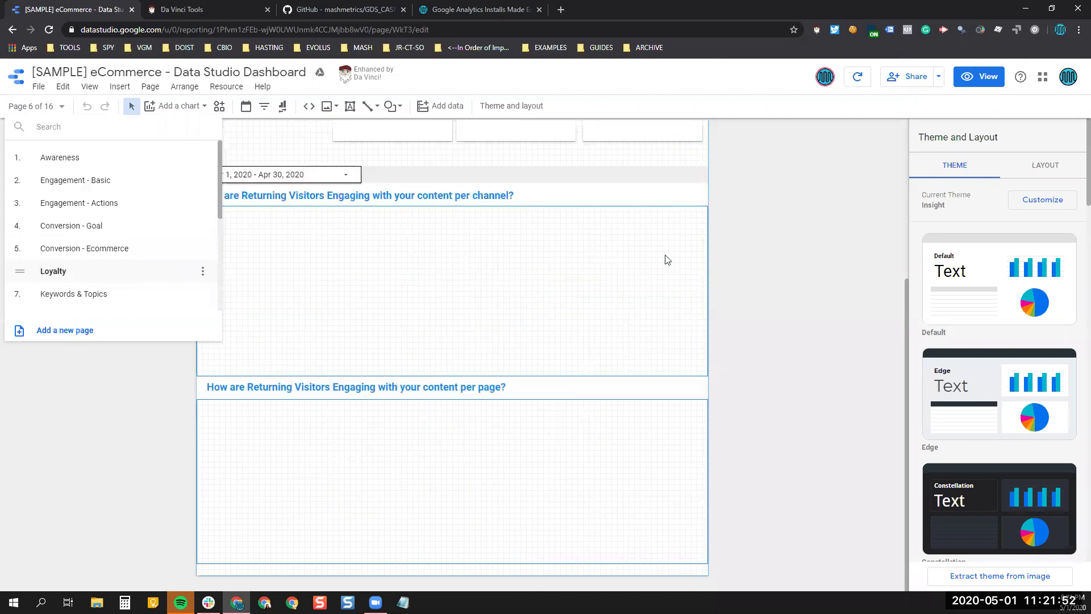
click(313, 286)
scroll(313, 286, up, 4)
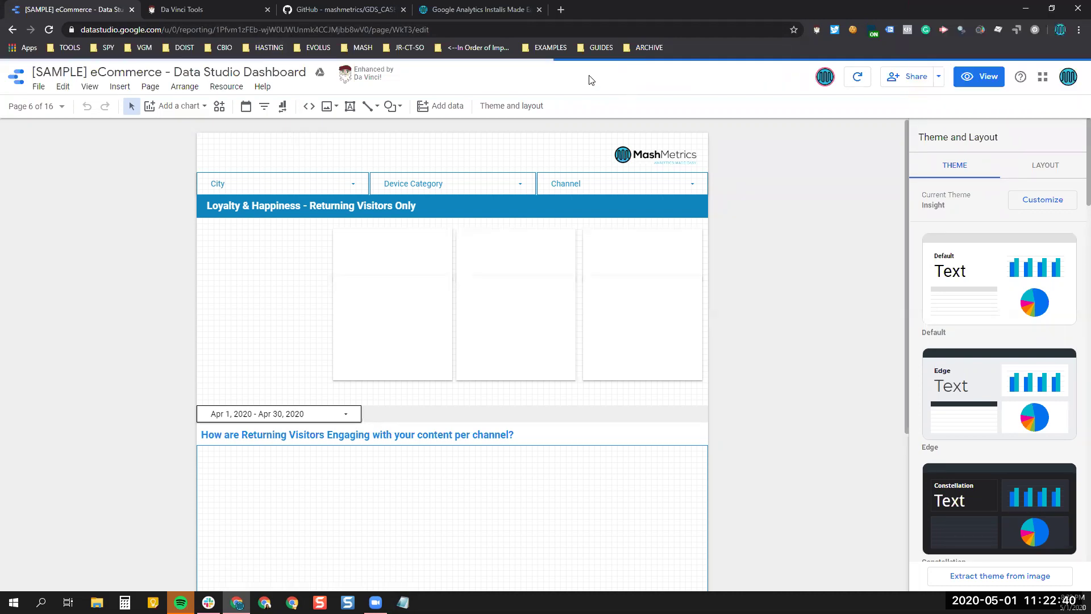
scroll(370, 273, down, 3)
scroll(370, 272, up, 3)
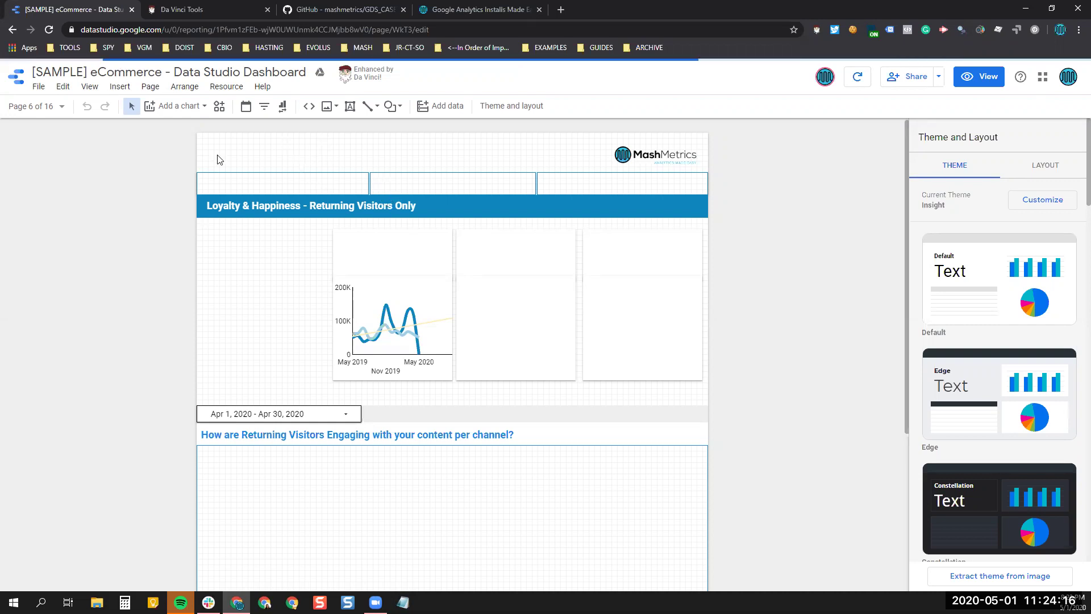
click(409, 306)
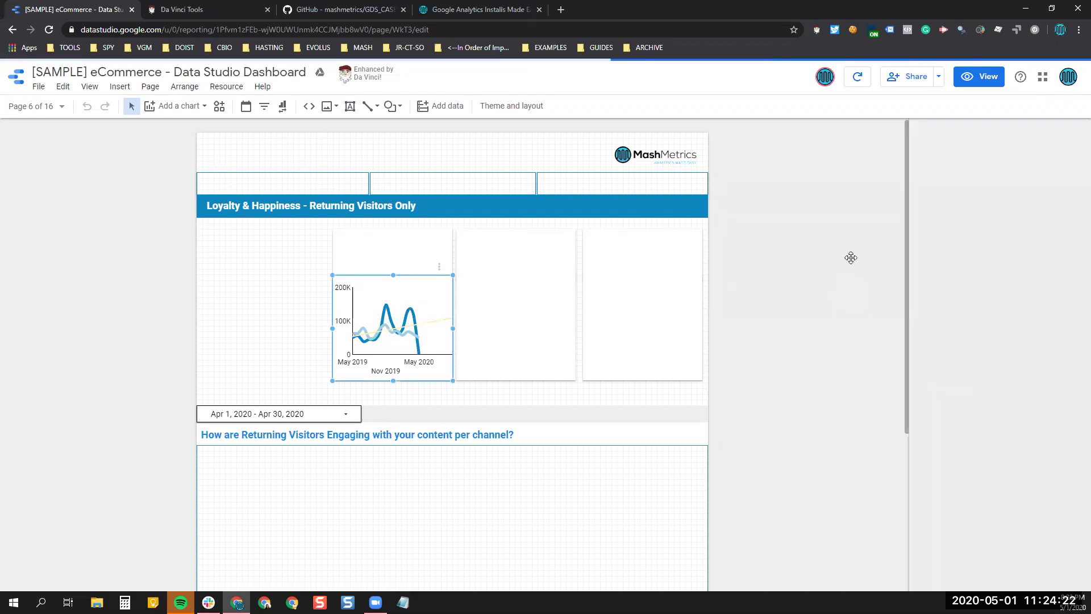
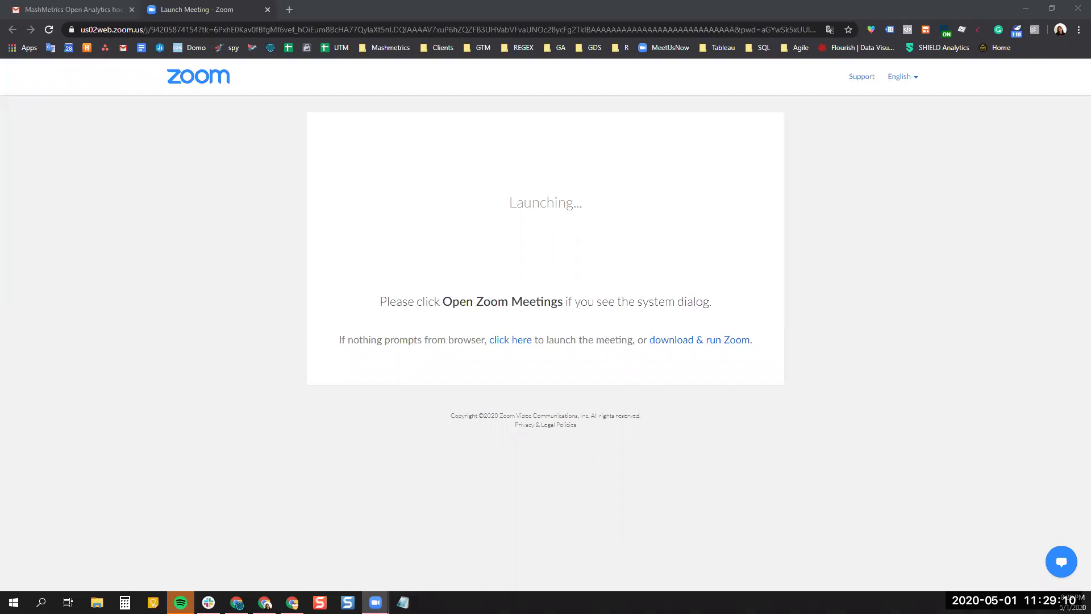
- Minimize the Zoom launch window and switch the dashboard to the Keywords & Topics page
click(642, 396)
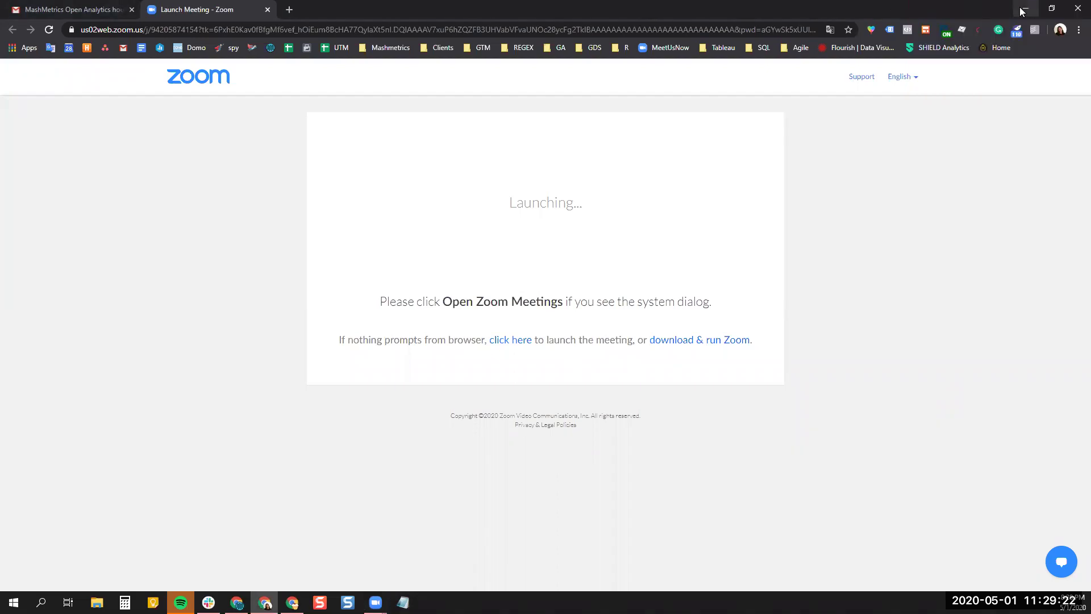
click(1023, 9)
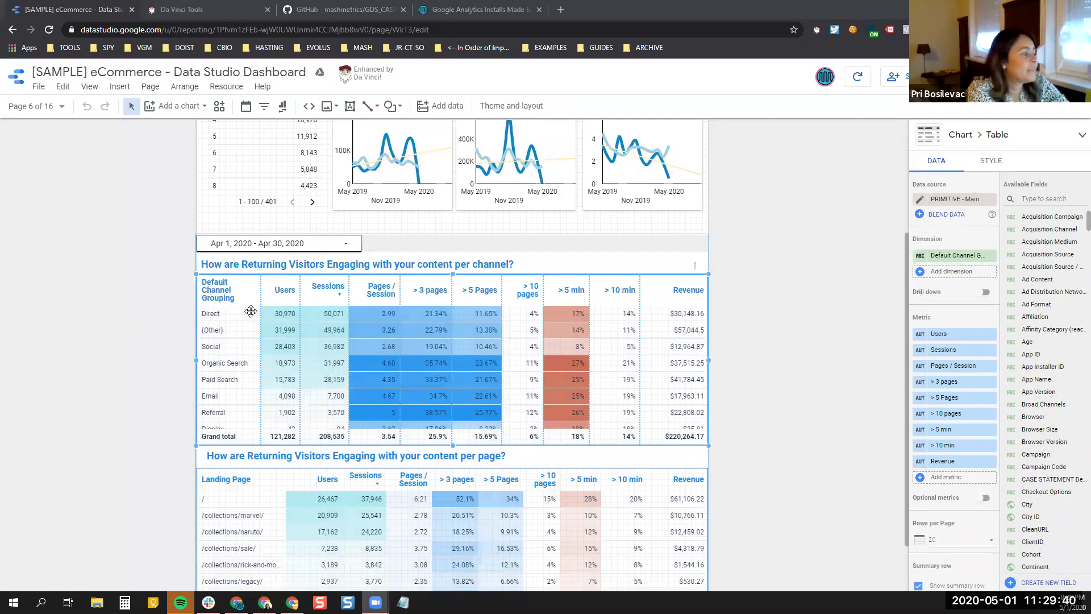
click(39, 111)
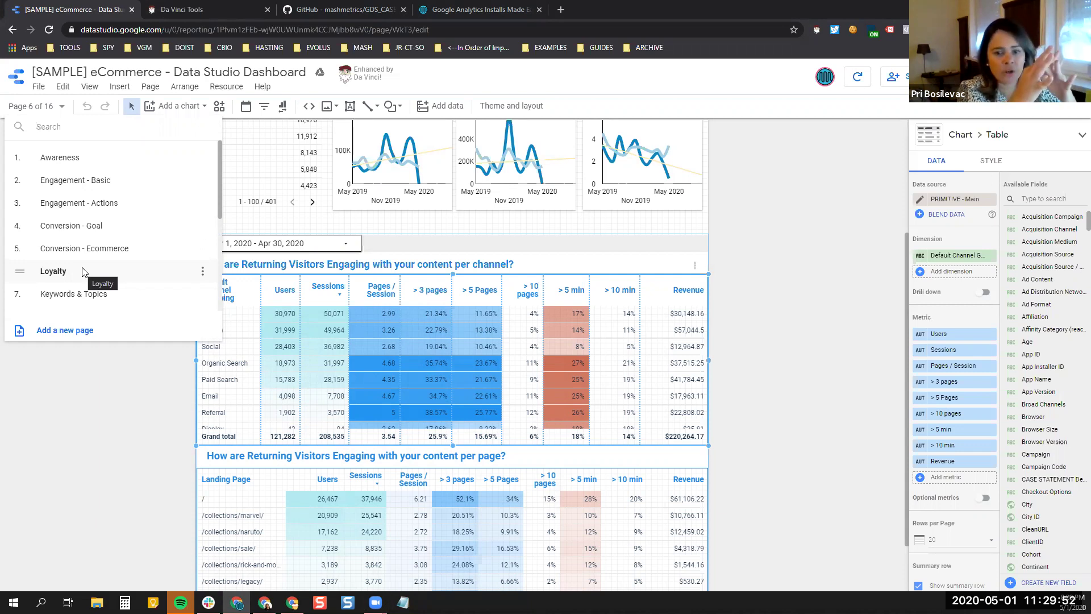
scroll(82, 271, down, 1)
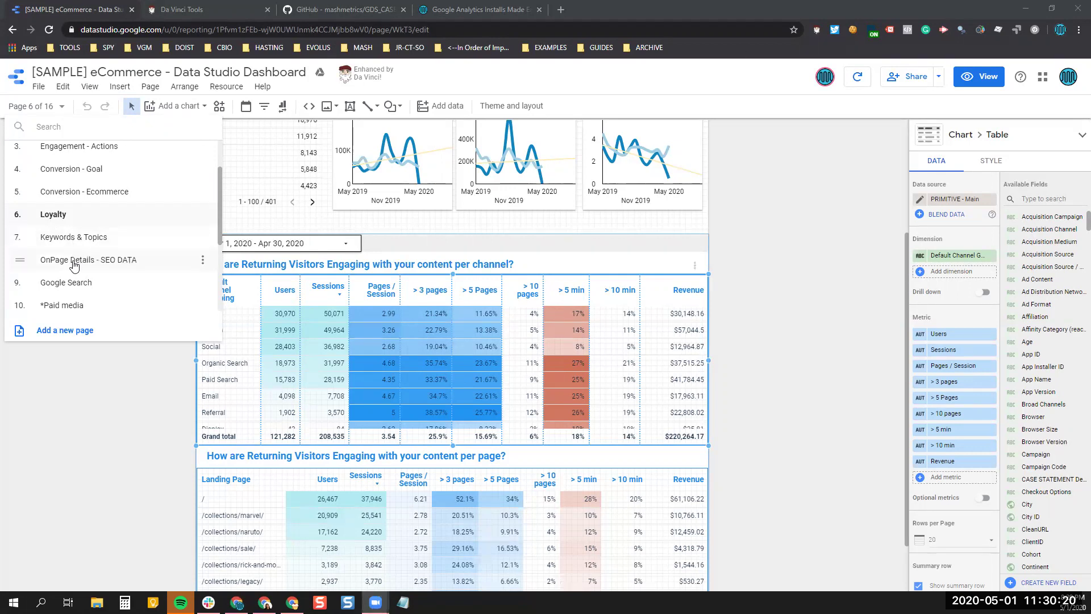
click(95, 242)
click(94, 242)
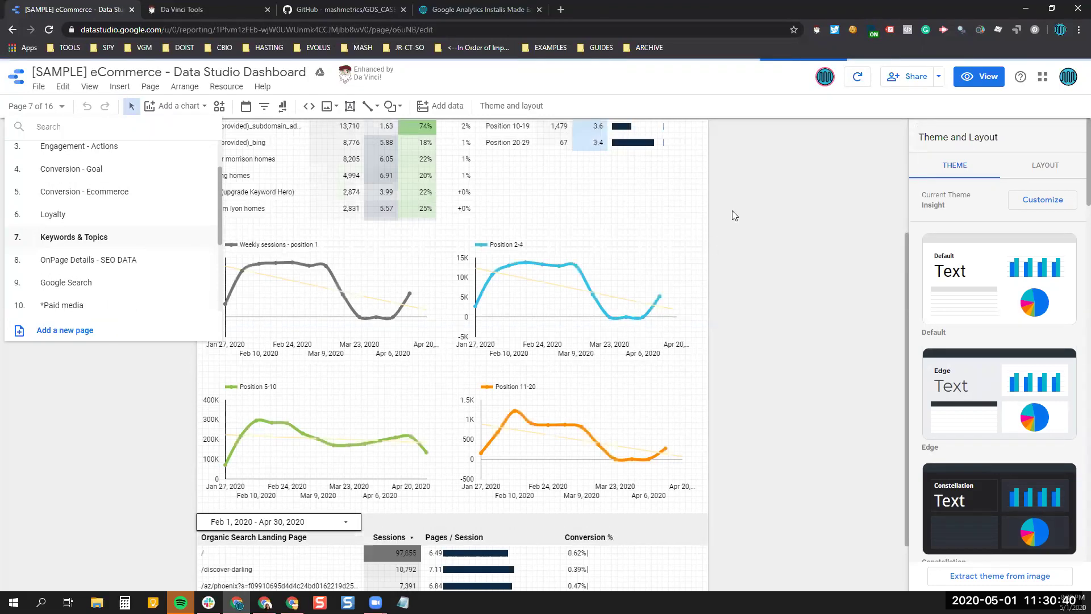
click(807, 255)
scroll(638, 239, up, 1)
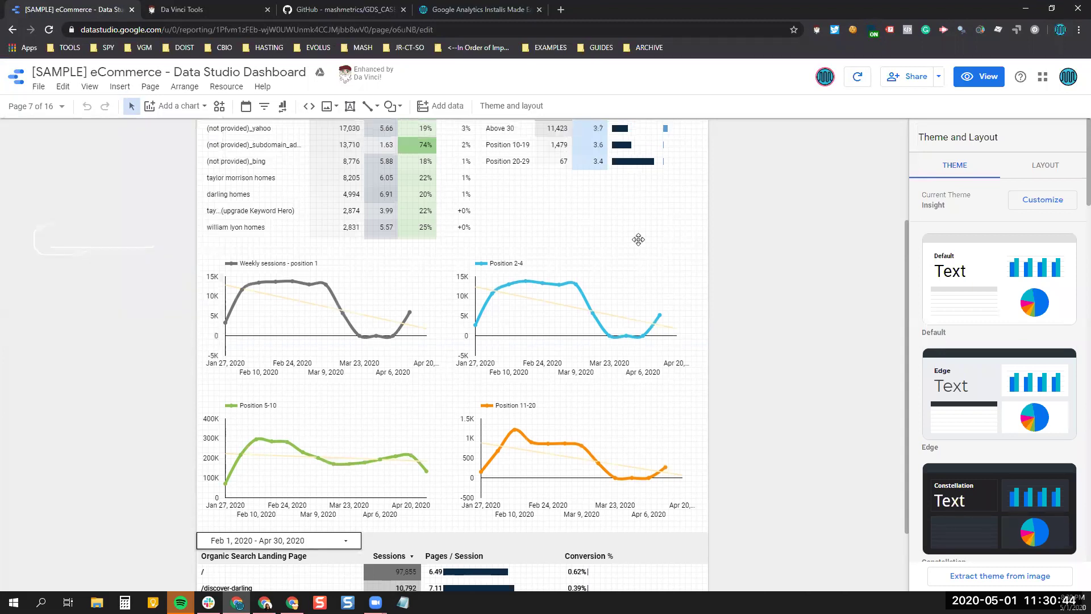
scroll(637, 239, up, 3)
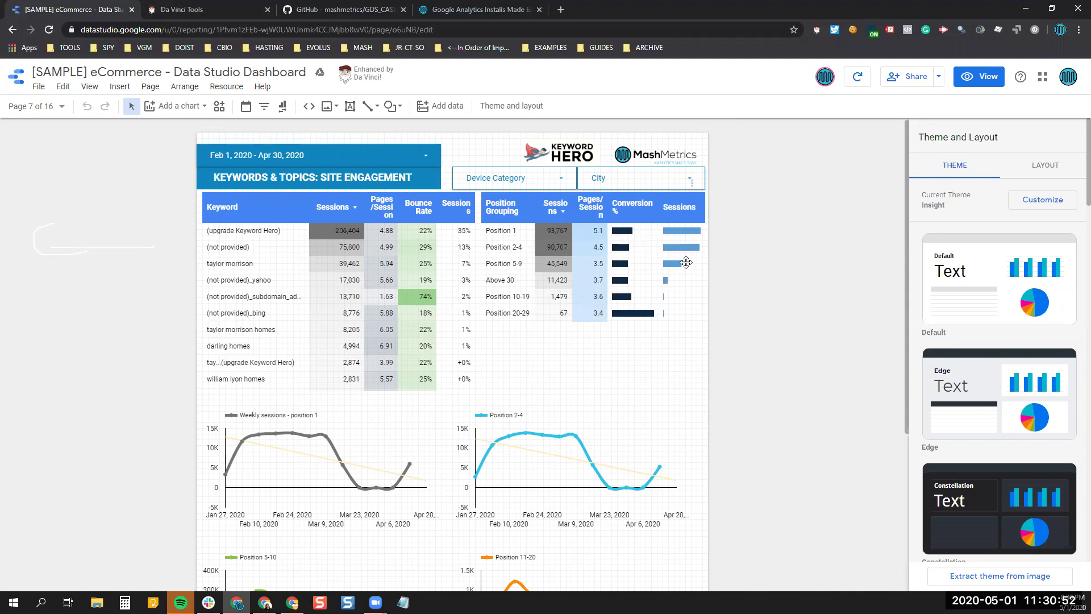
- Inspect the Keyword table's data setup and review the position grouping table, weekly position charts and organic landing page table
click(274, 256)
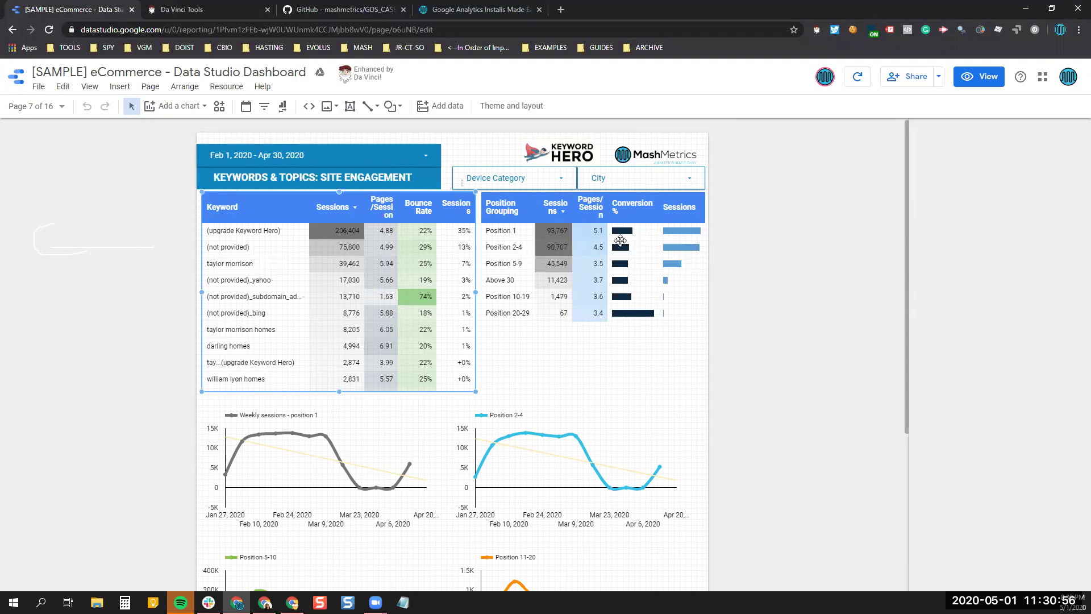
scroll(620, 239, down, 1)
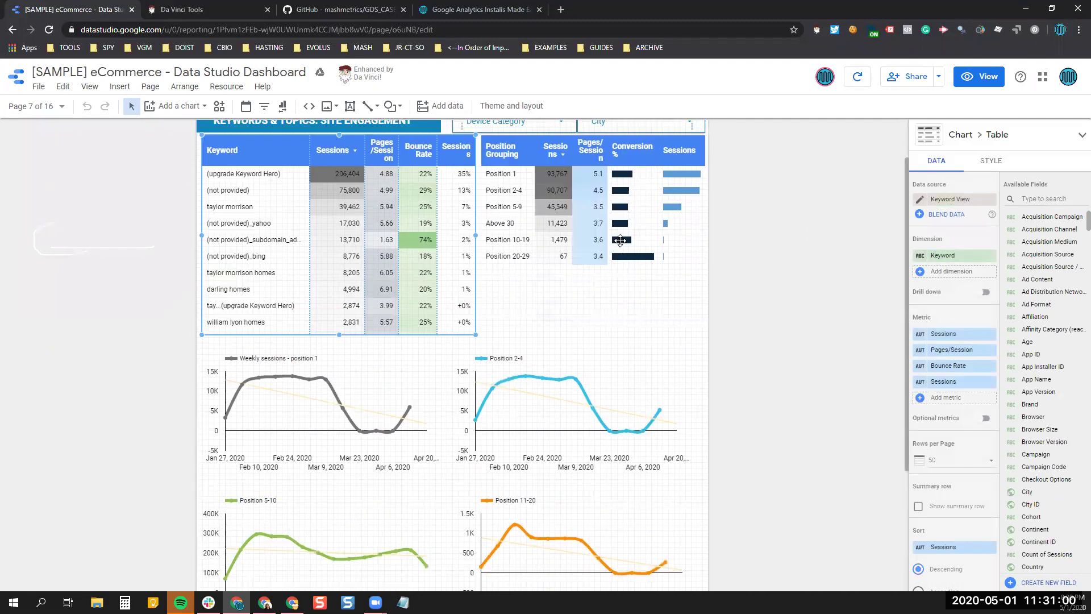
scroll(620, 240, up, 1)
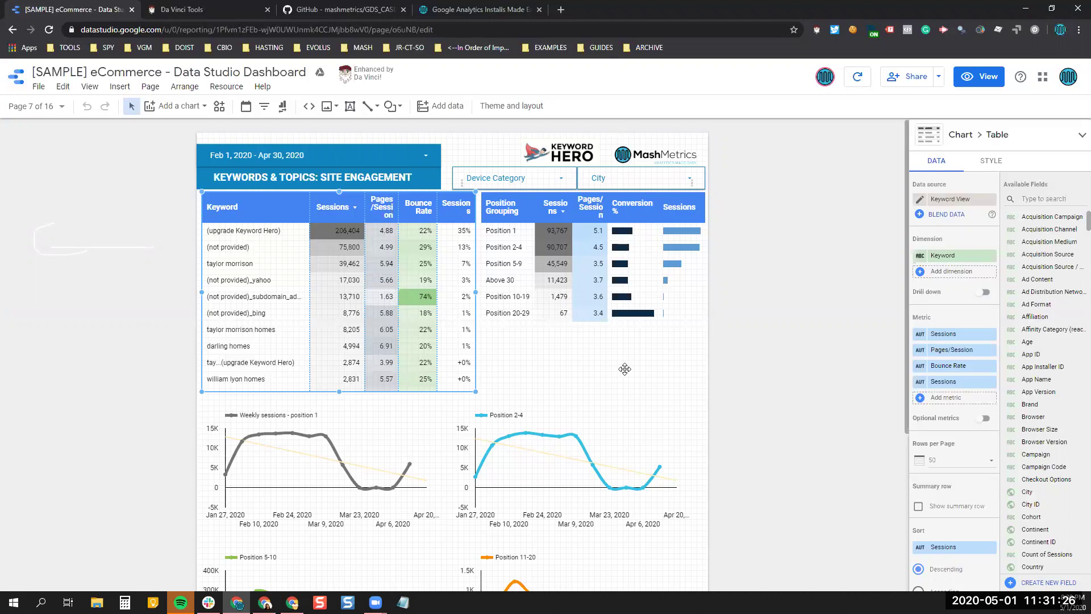
scroll(624, 369, down, 2)
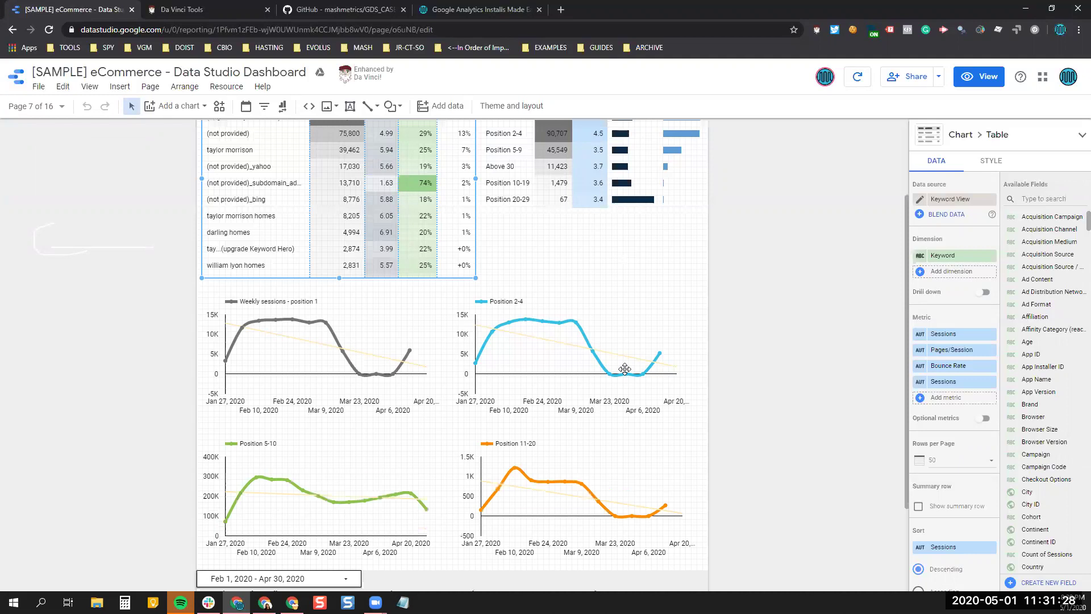
scroll(625, 368, down, 2)
scroll(624, 369, down, 1)
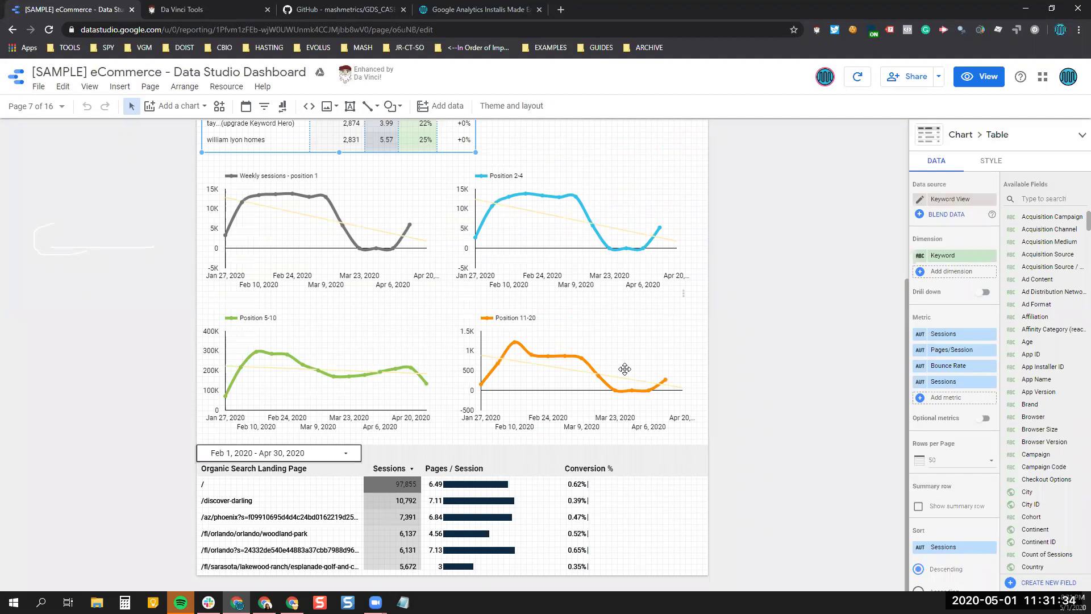
scroll(625, 369, up, 3)
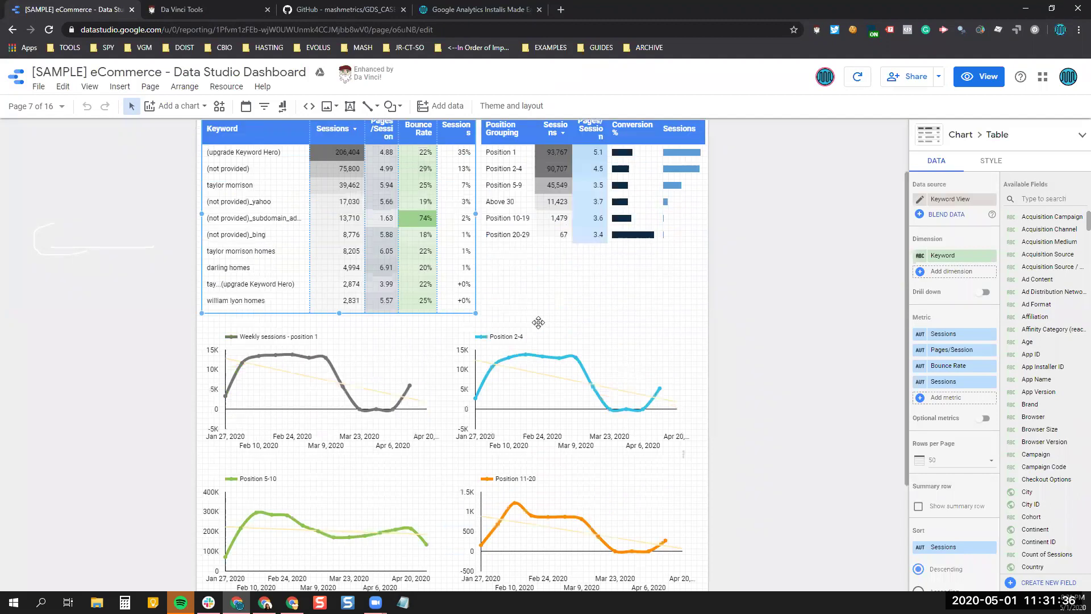
scroll(538, 322, up, 1)
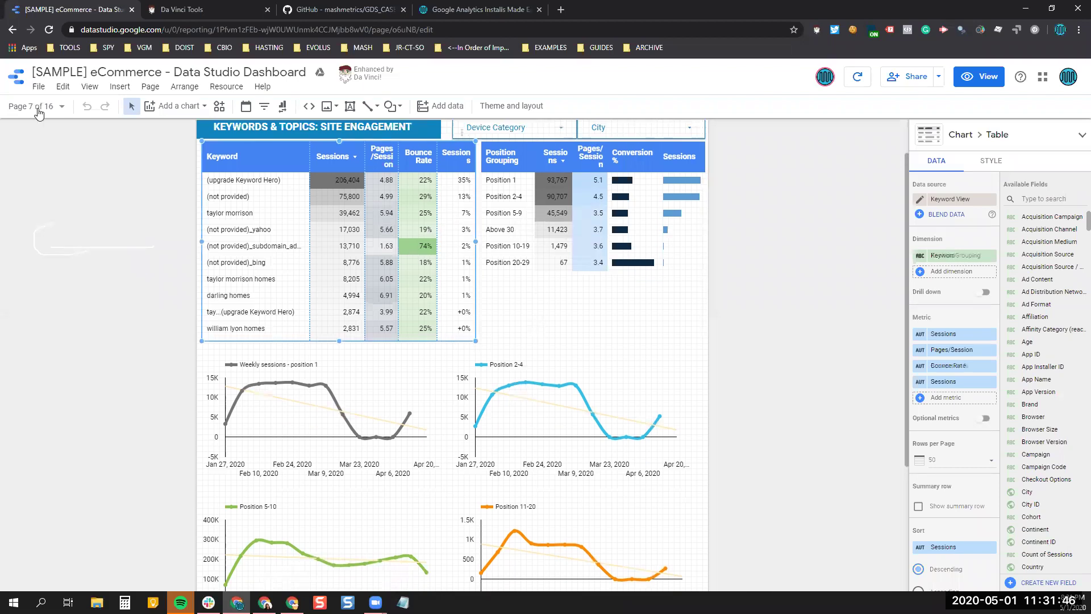
- Switch to the OnPage Details - SEO DATA page and review its Lighthouse score, filters and SEO information tables
click(39, 107)
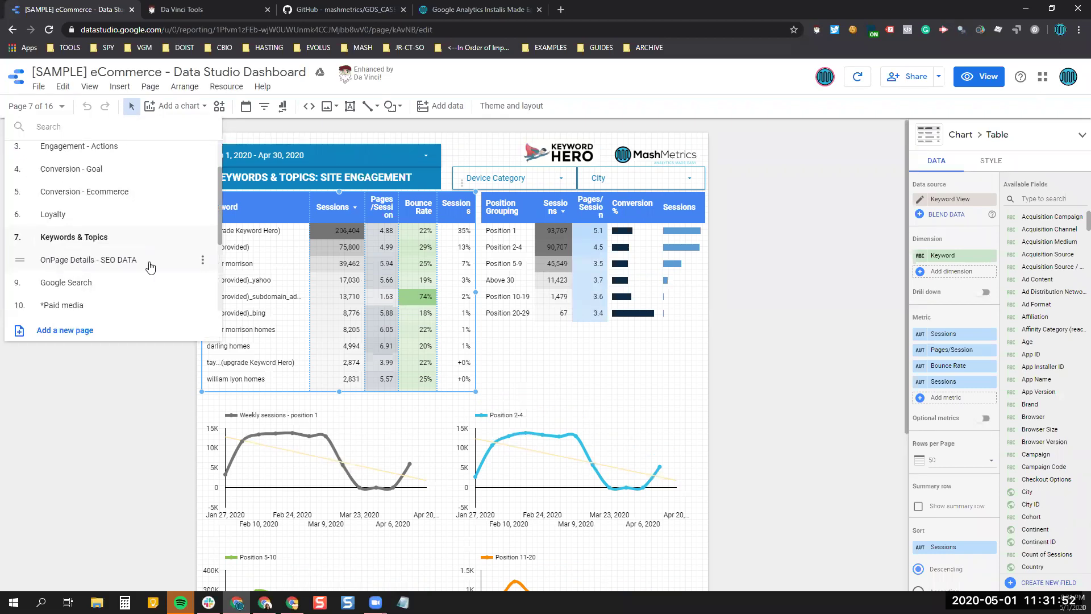
click(121, 262)
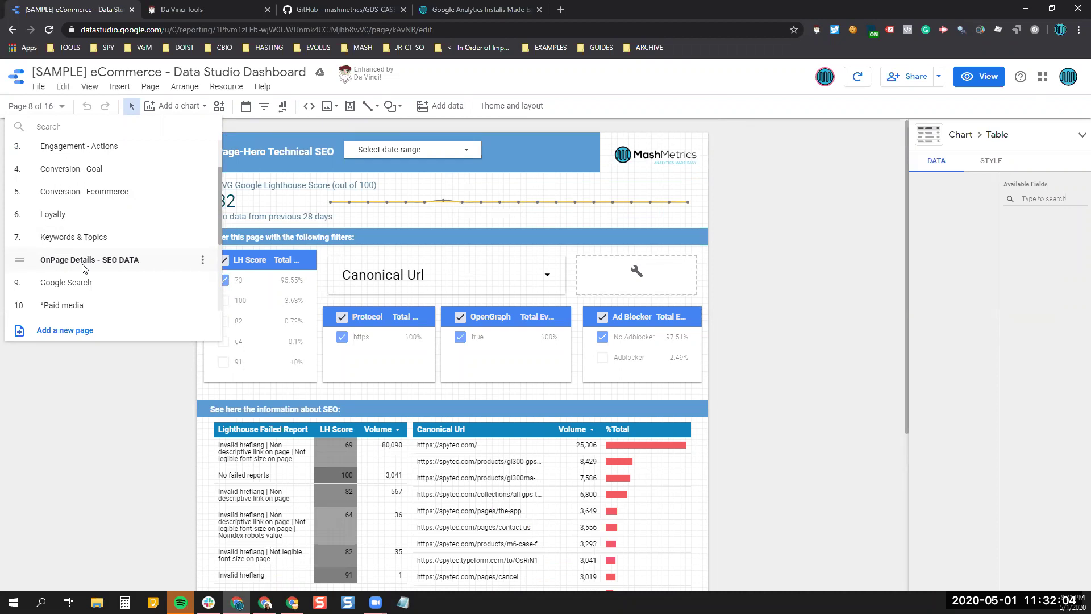
click(619, 248)
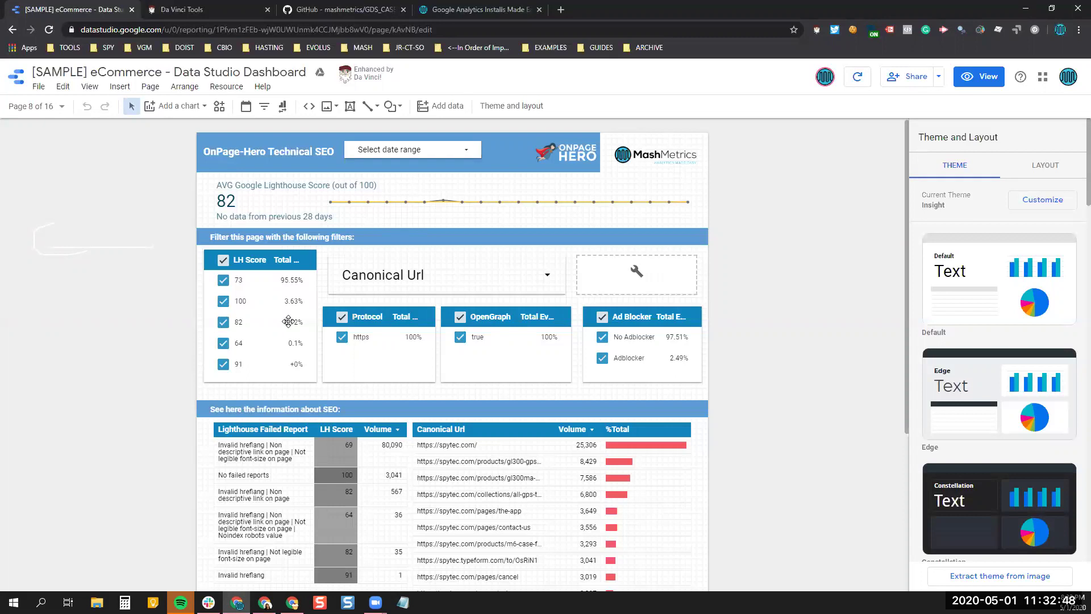
scroll(288, 321, down, 1)
scroll(288, 321, up, 1)
scroll(288, 322, down, 1)
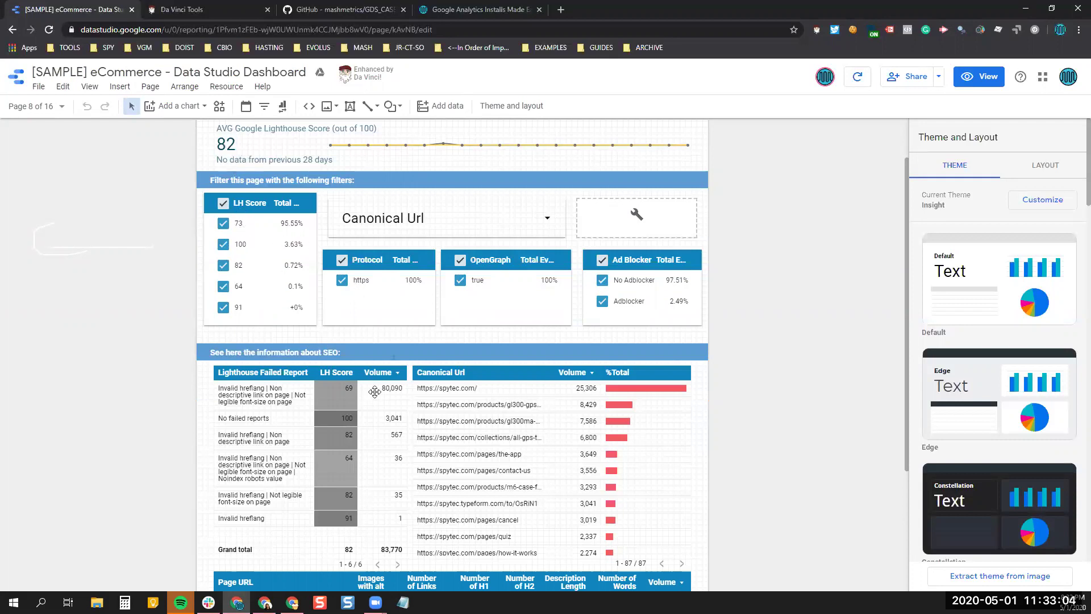
- Review the Lighthouse failed report, canonical URL and page URL tables on the OnPage Details - SEO DATA page
scroll(375, 392, down, 2)
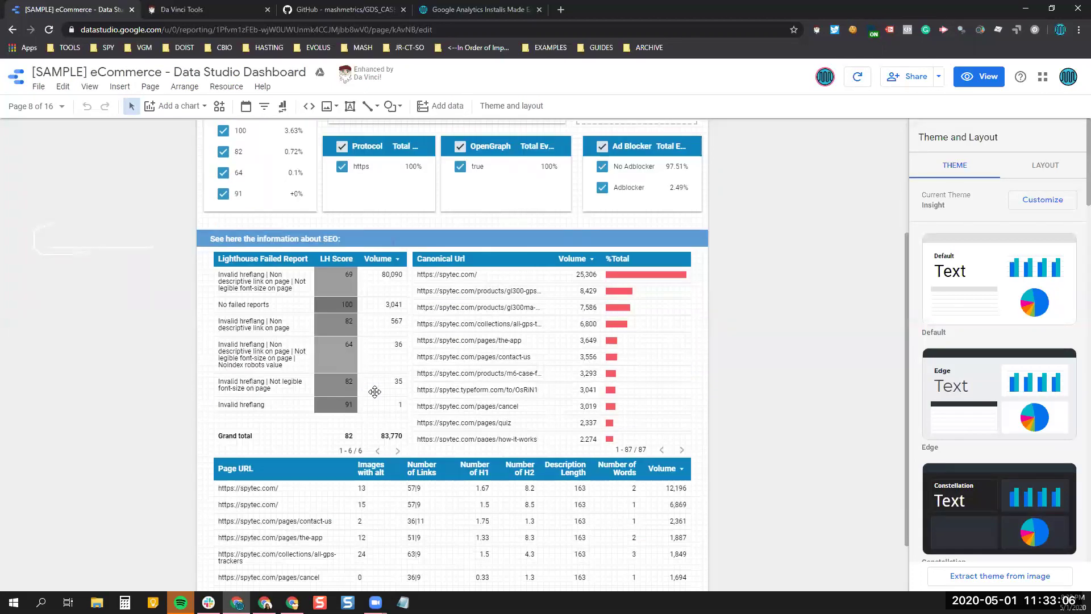
scroll(374, 392, down, 1)
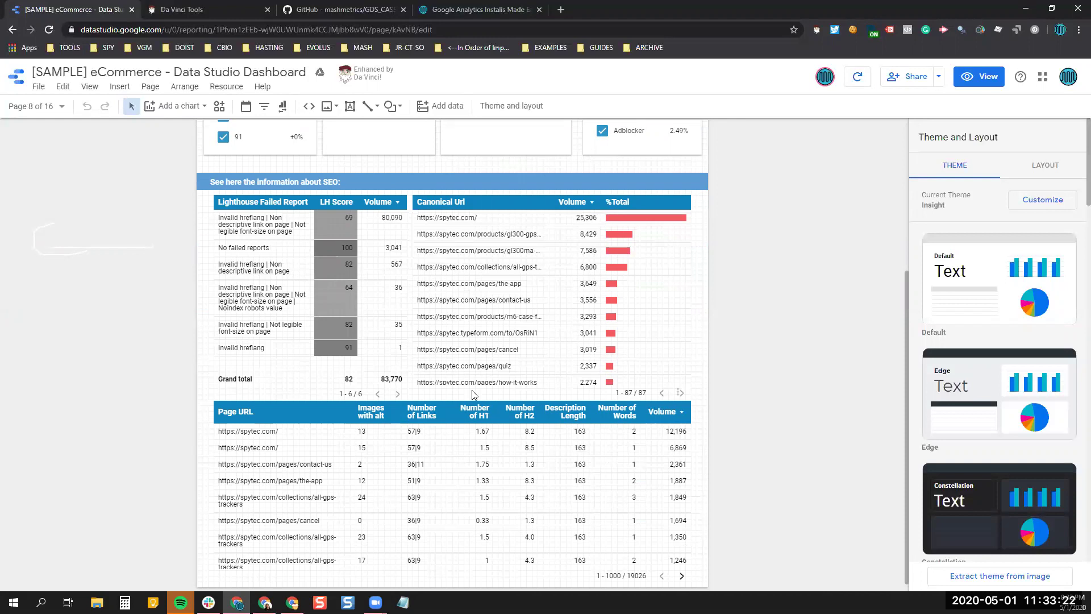
scroll(471, 383, up, 2)
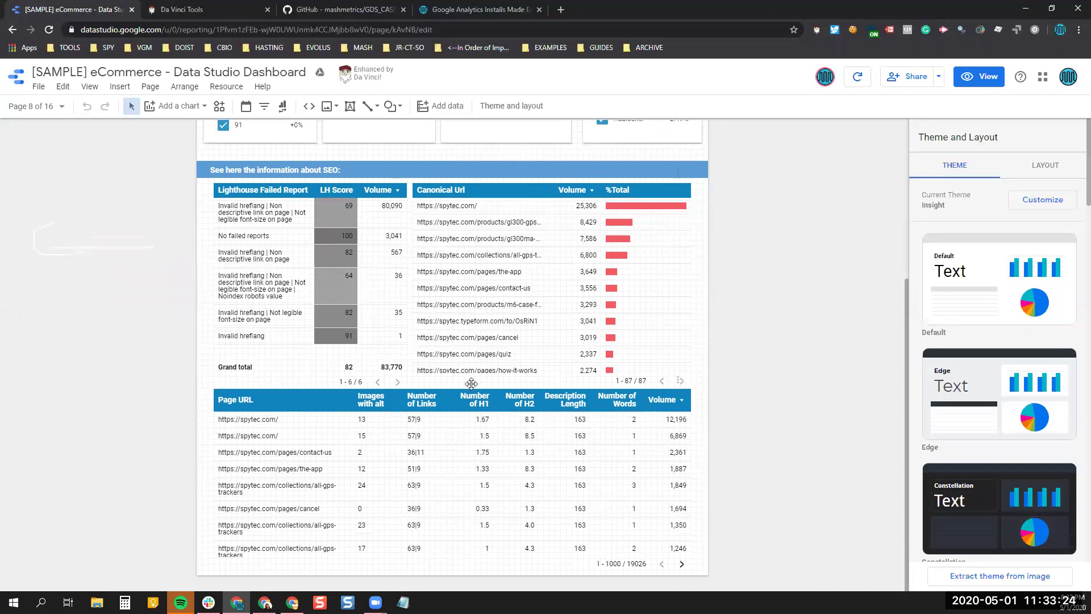
scroll(396, 387, up, 2)
scroll(396, 386, down, 4)
- Switch to the Google Search page and review its keyword and landing page tables and trend charts
click(50, 109)
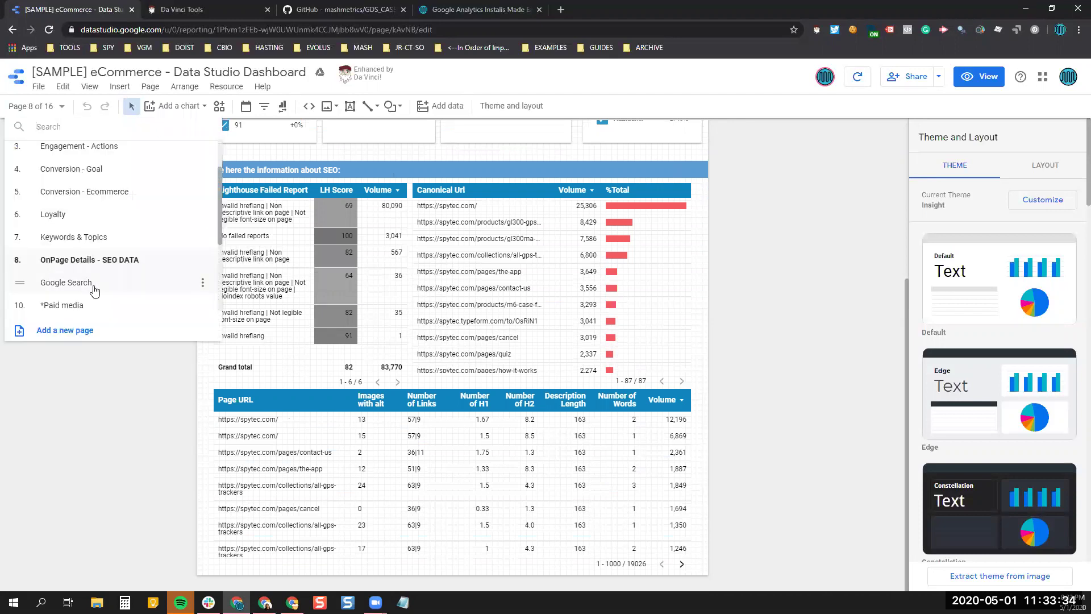
click(95, 285)
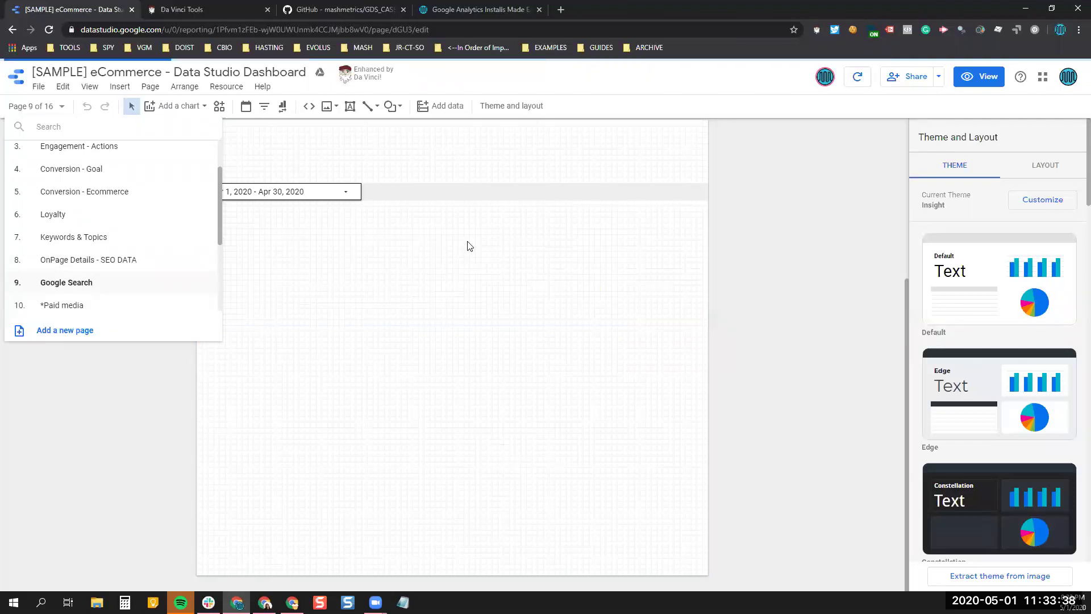
click(724, 181)
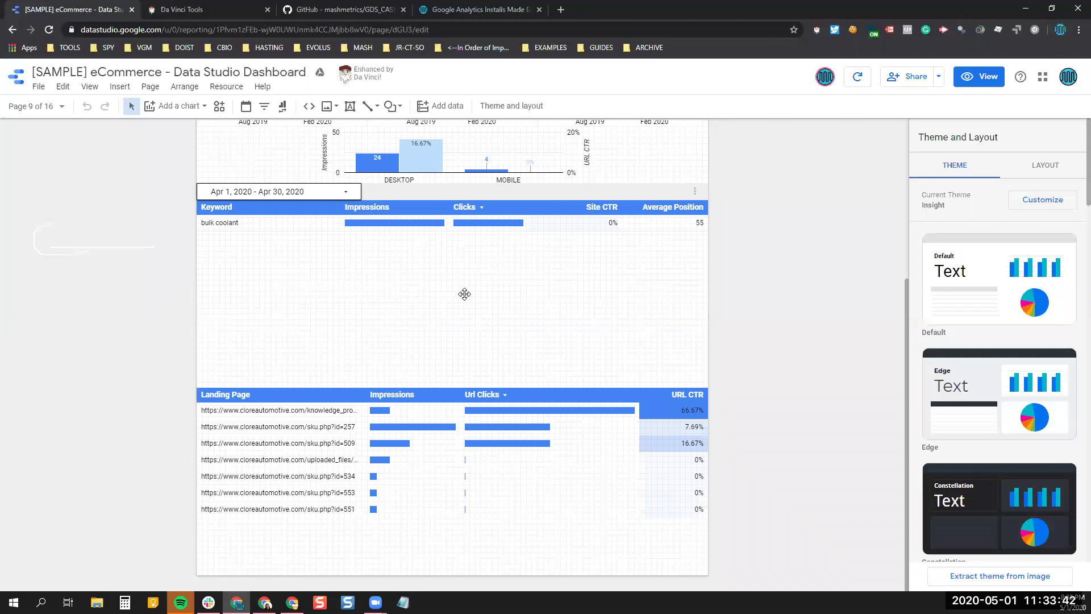
scroll(464, 294, up, 3)
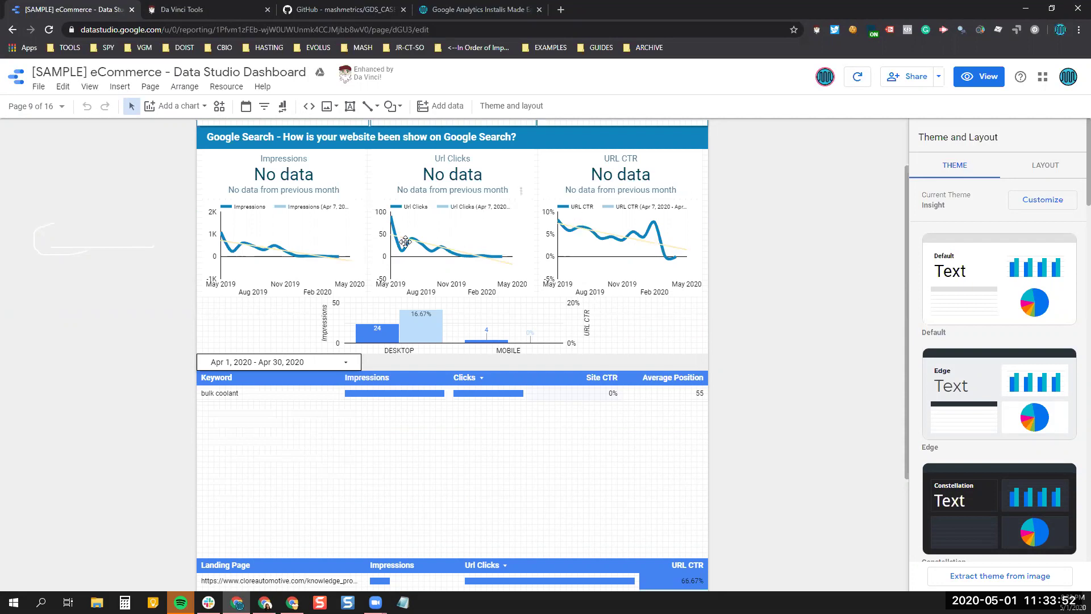
- Inspect the data setup of the Google Search page's Impressions and URL CTR scorecards and review the charts and tables below
click(331, 244)
click(435, 174)
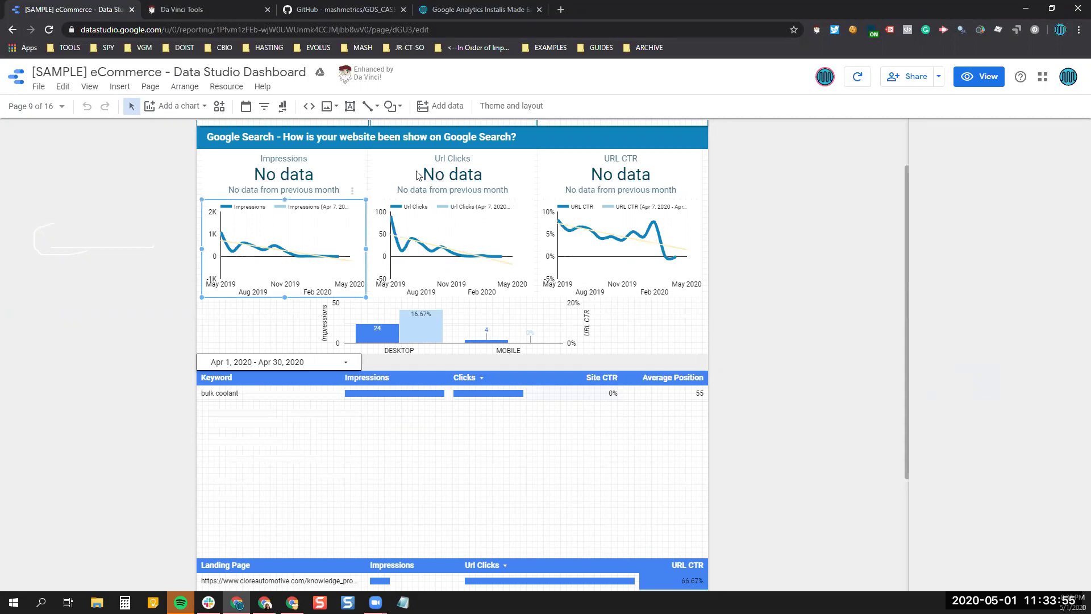
click(310, 172)
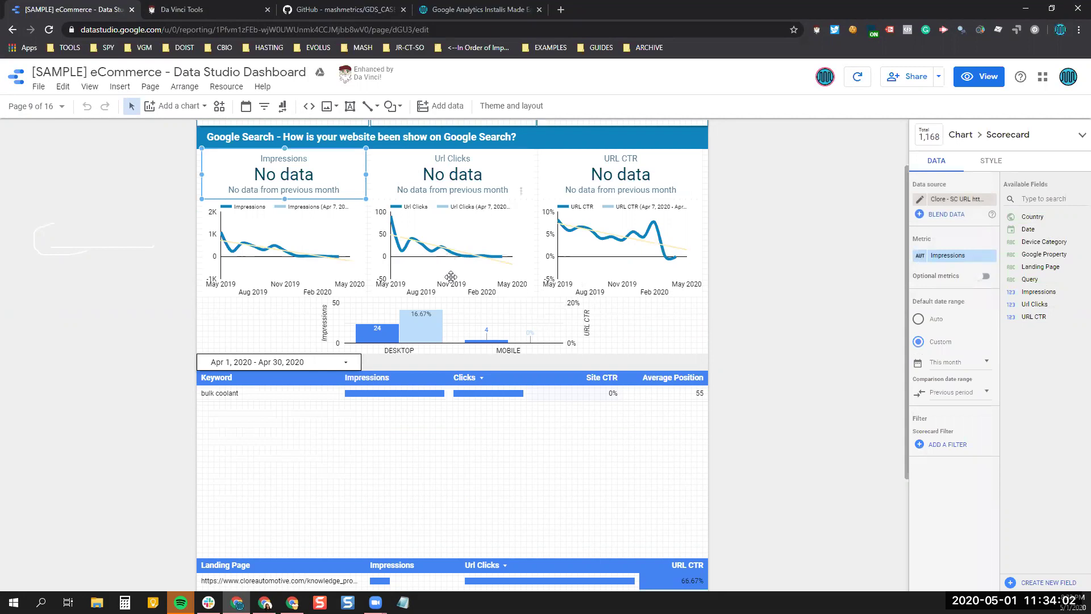
scroll(451, 281, down, 1)
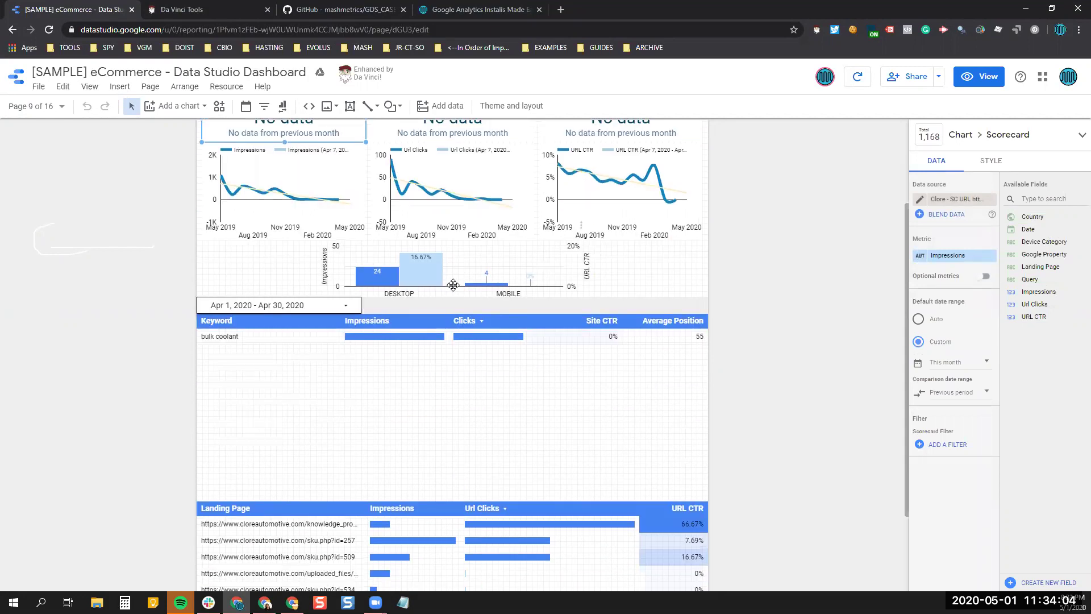
scroll(452, 284, down, 2)
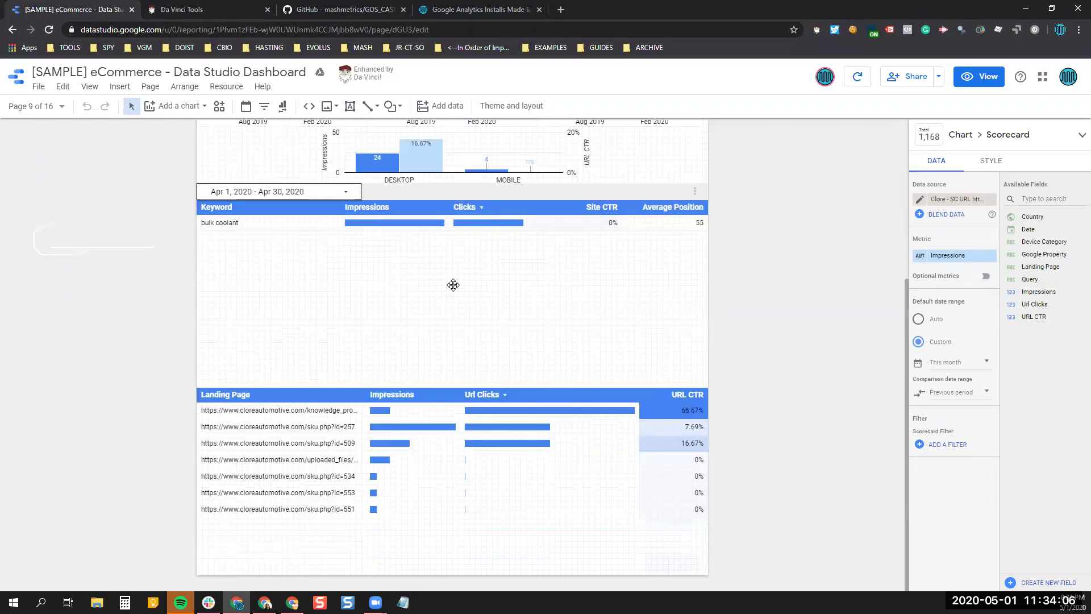
scroll(473, 290, up, 4)
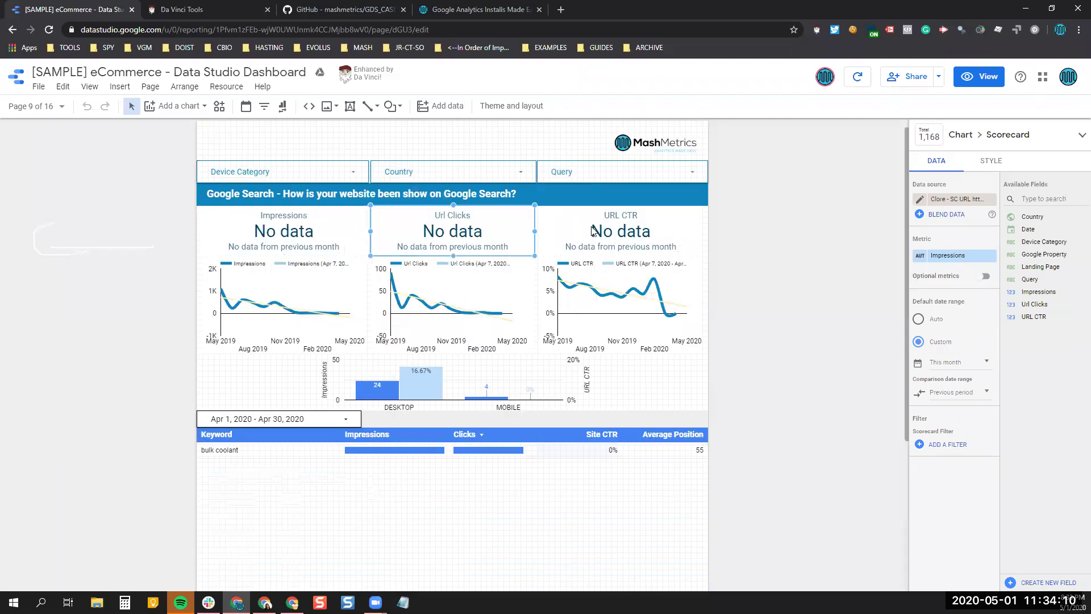
click(592, 226)
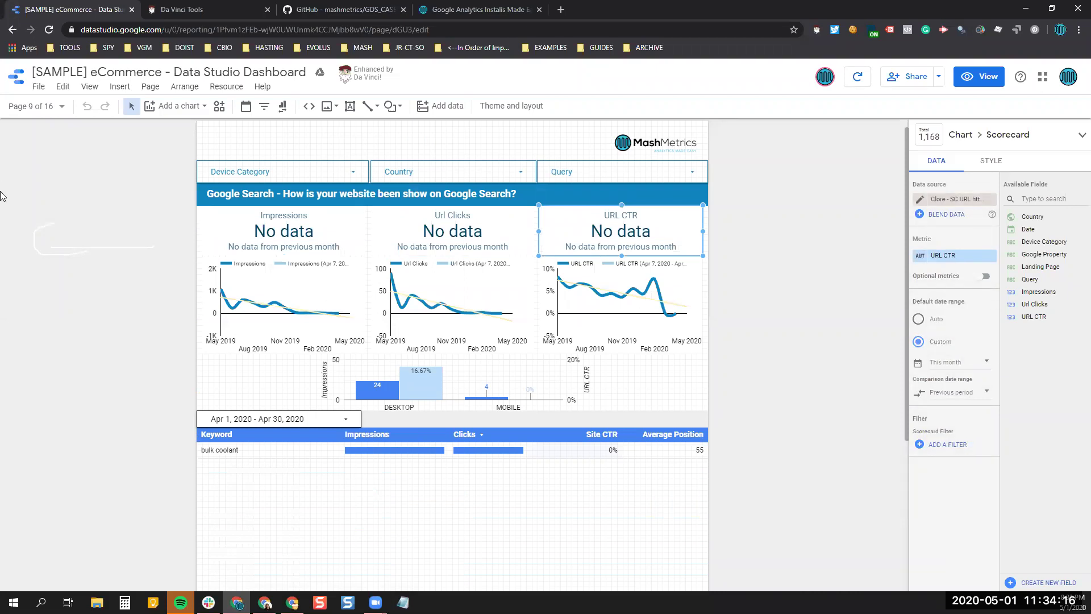
click(34, 108)
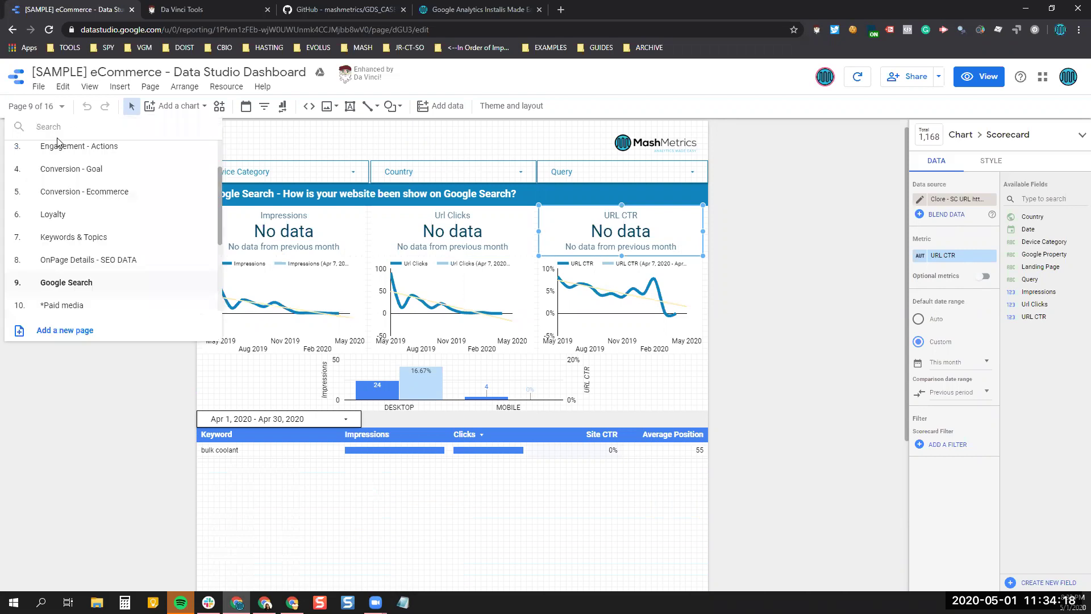
scroll(118, 304, down, 2)
scroll(120, 302, up, 3)
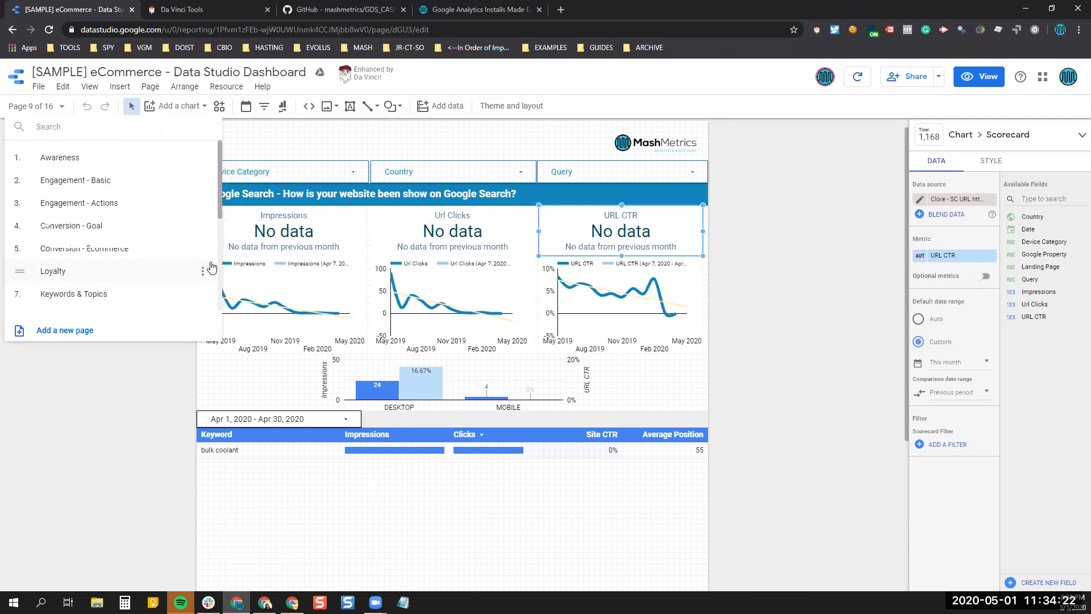
- Set the Impressions scorecard's custom default date range to Last month on the Google Search page
click(260, 231)
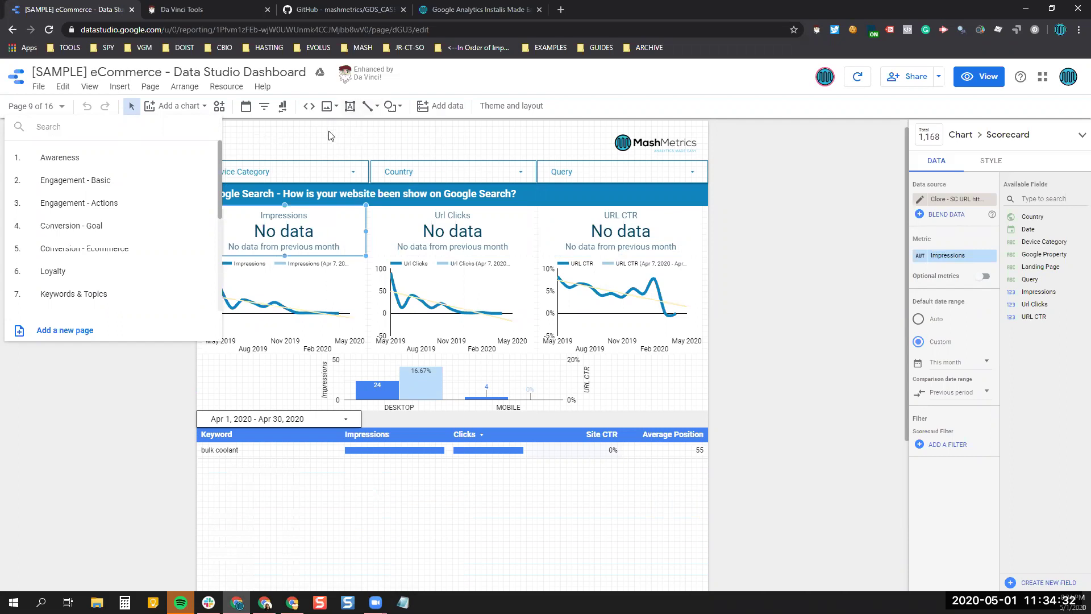
click(380, 140)
click(363, 216)
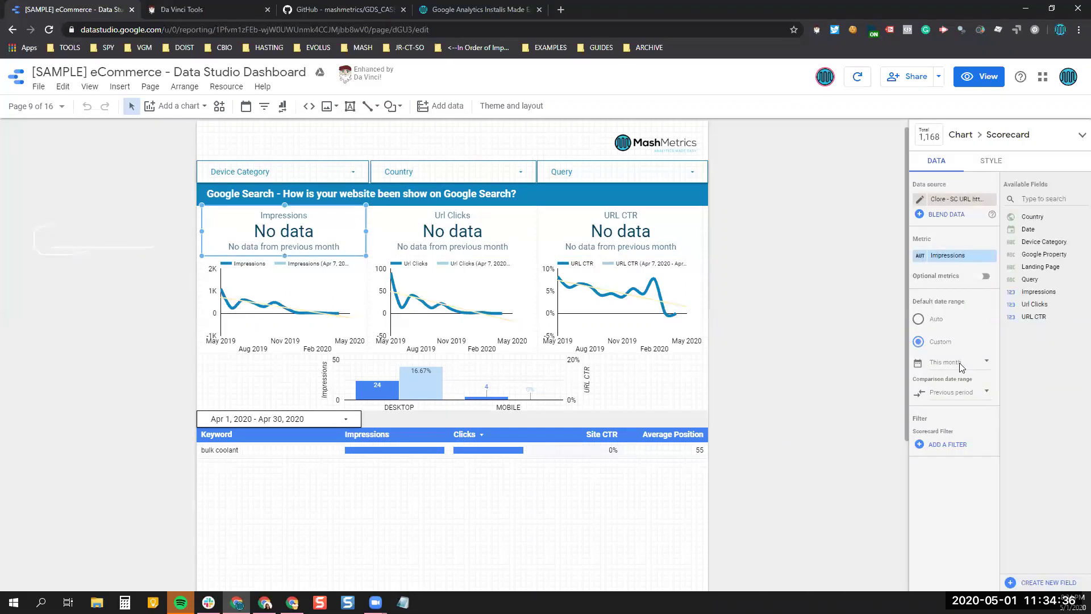
click(960, 364)
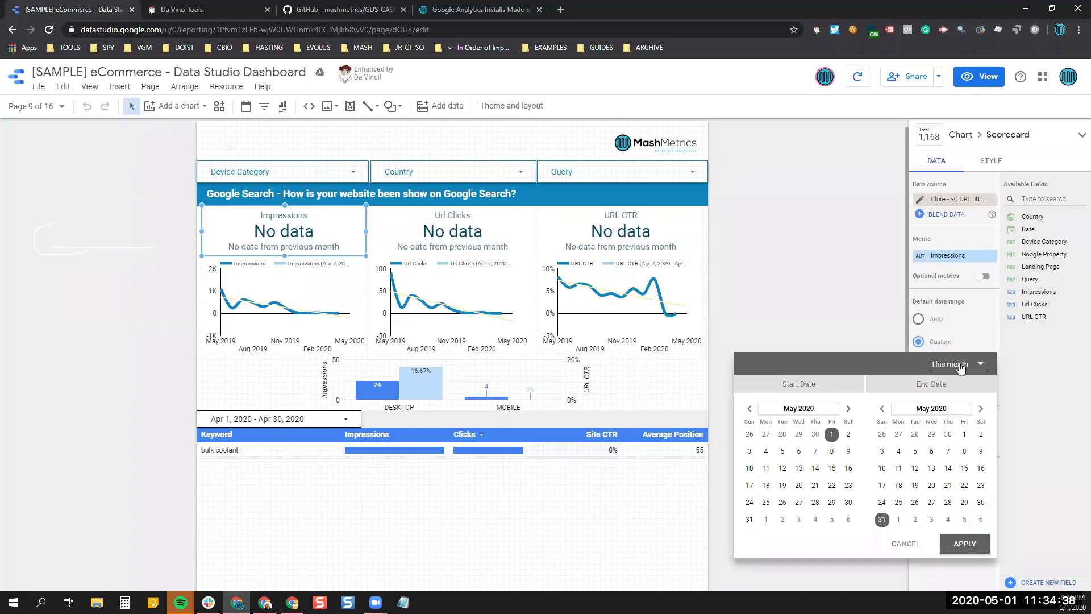
click(960, 364)
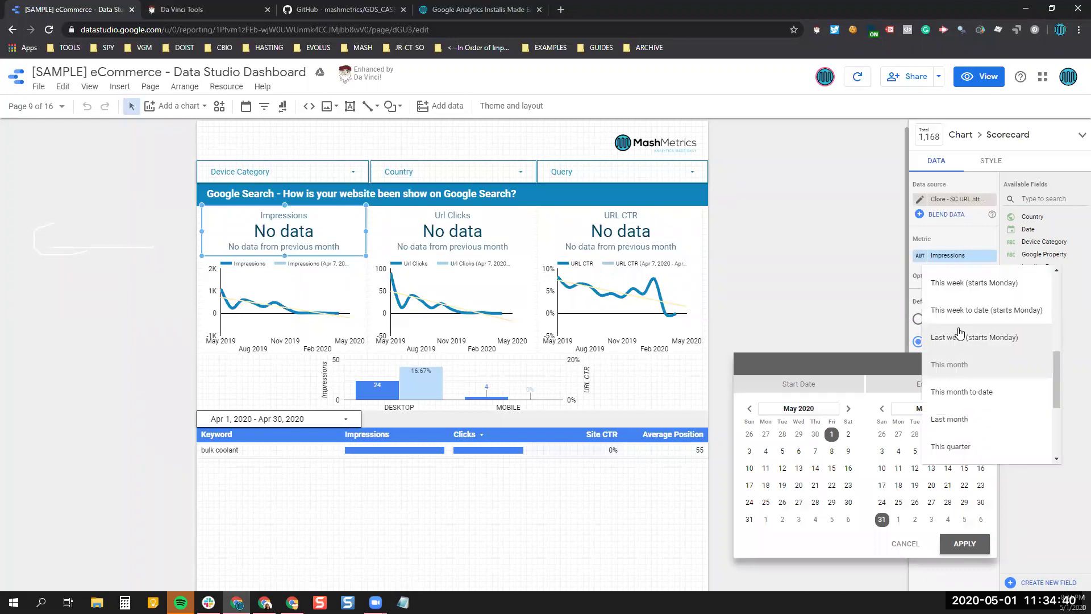
click(958, 339)
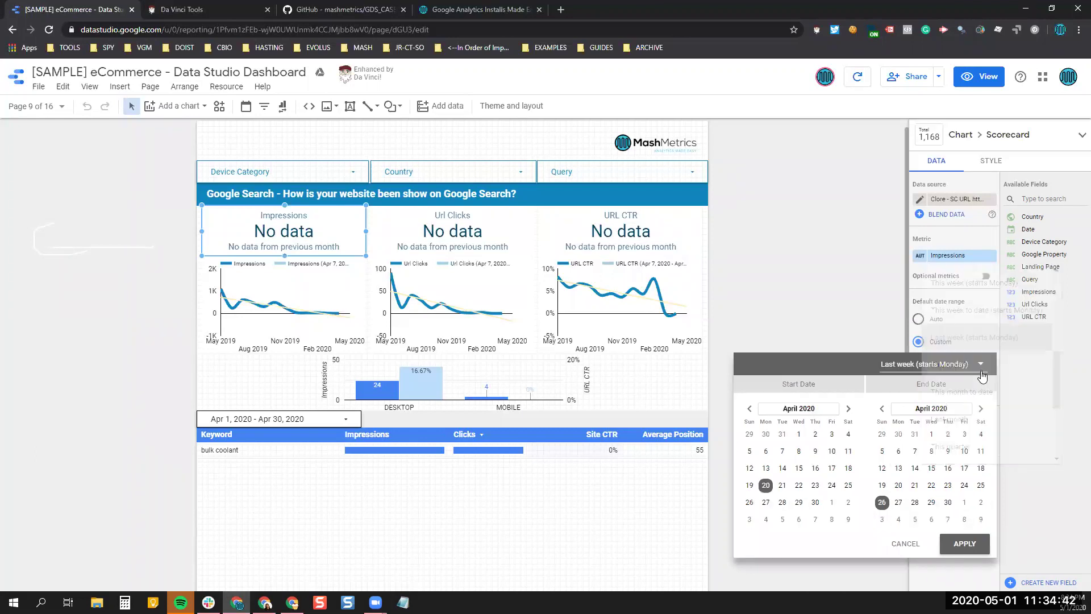
click(966, 367)
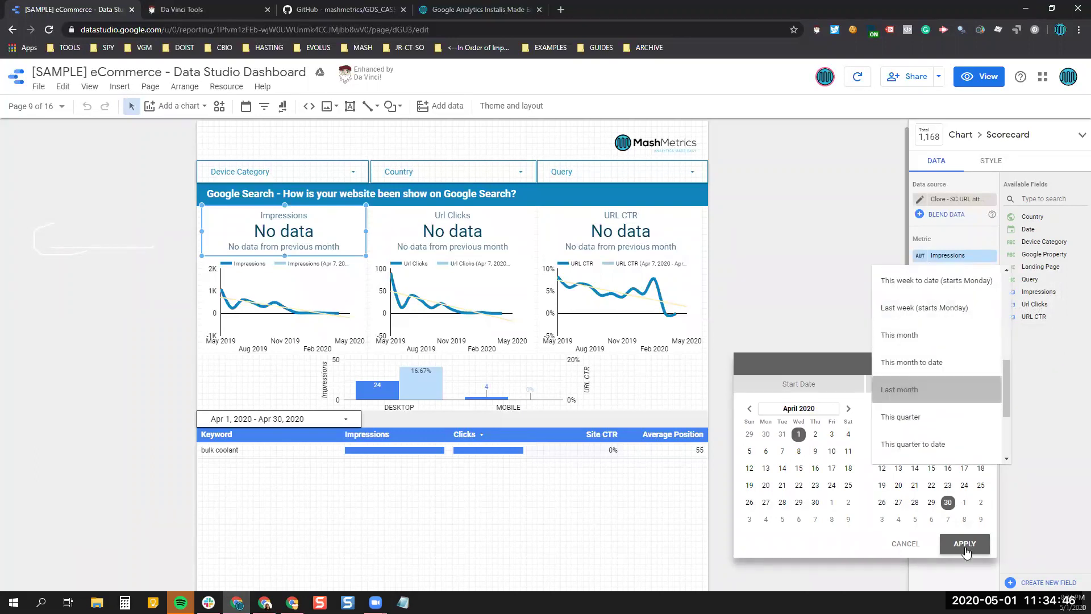
click(931, 390)
click(964, 544)
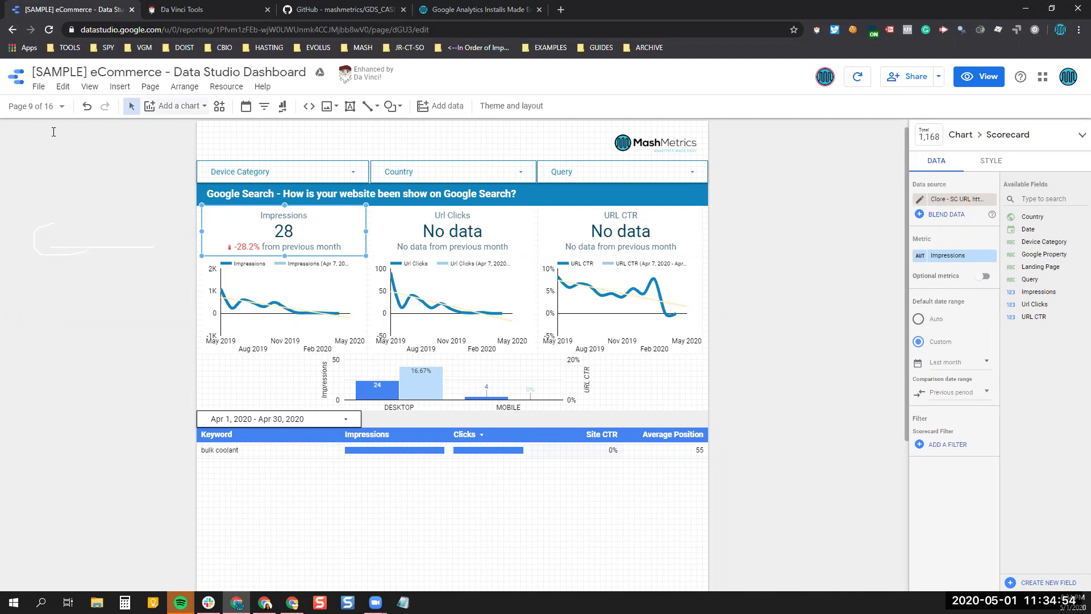
- Switch to the *Paid media page and inspect the Campaign table's data source, dimension and metrics
click(49, 107)
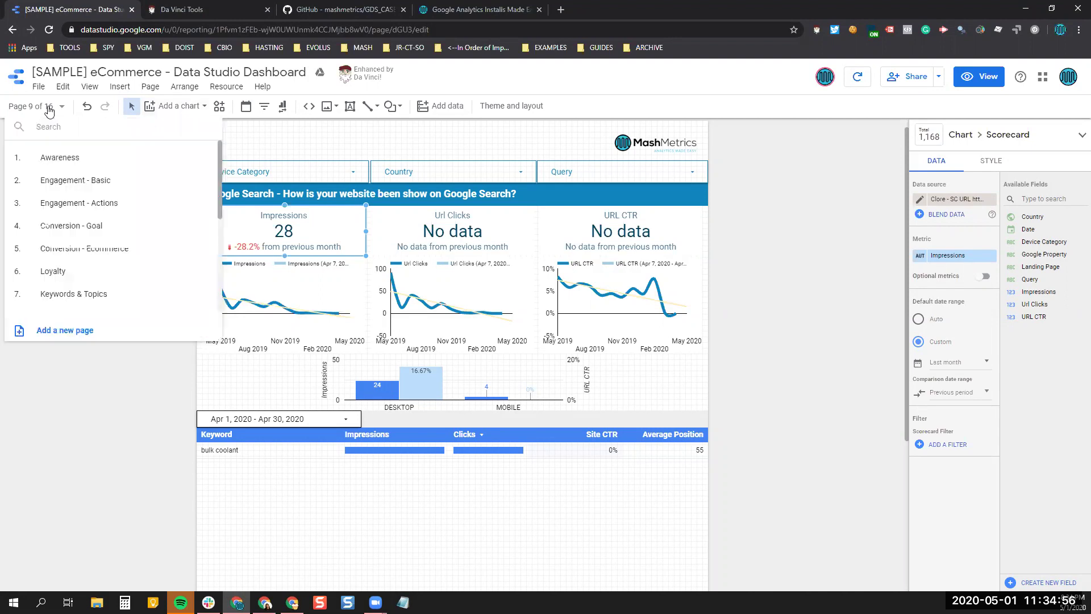
scroll(103, 222, down, 2)
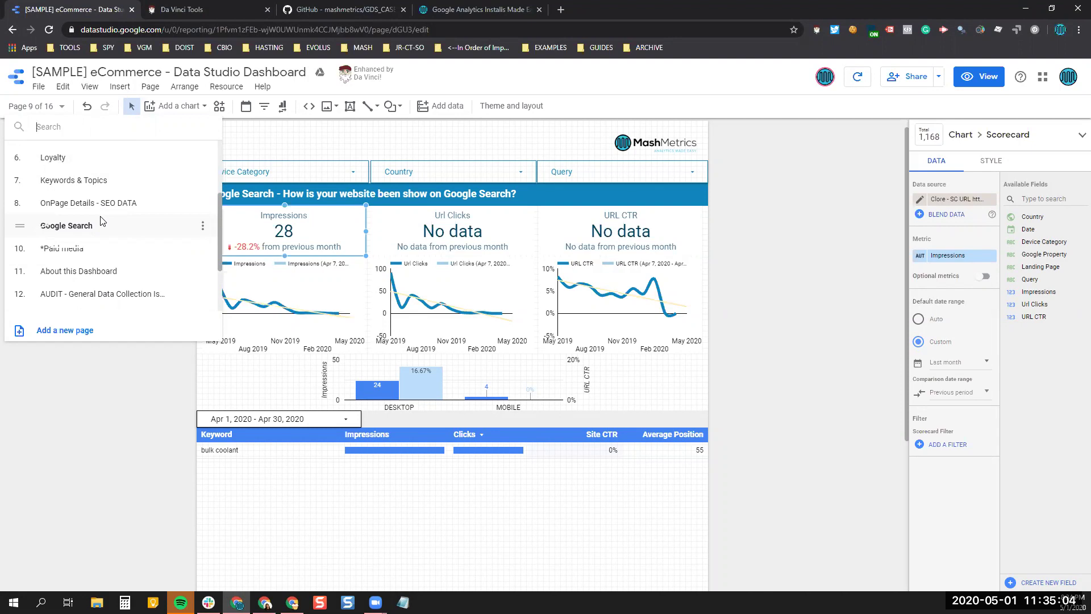
scroll(100, 222, down, 2)
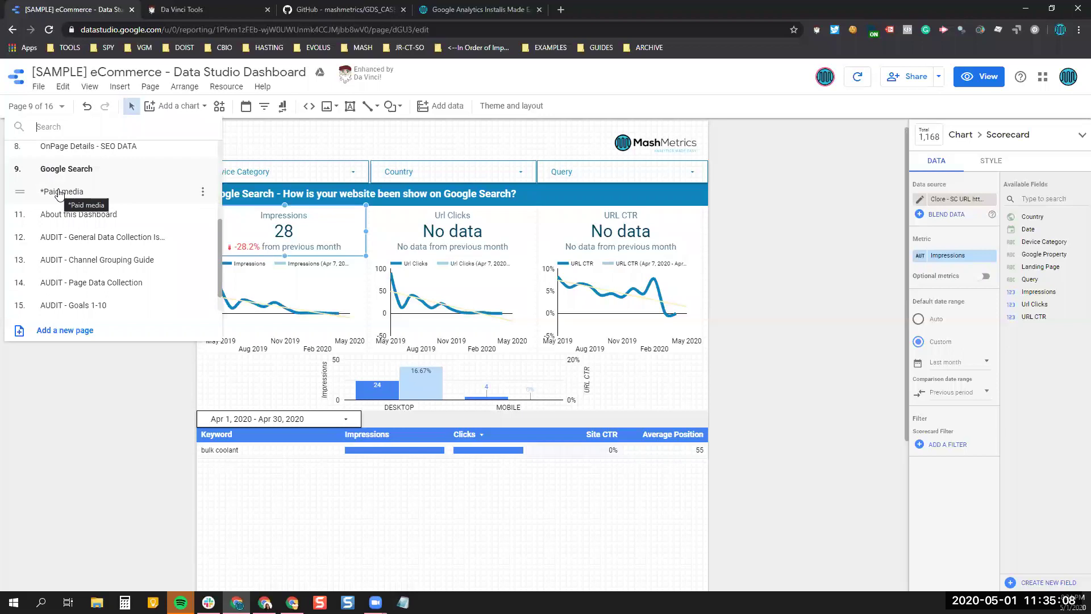
click(159, 204)
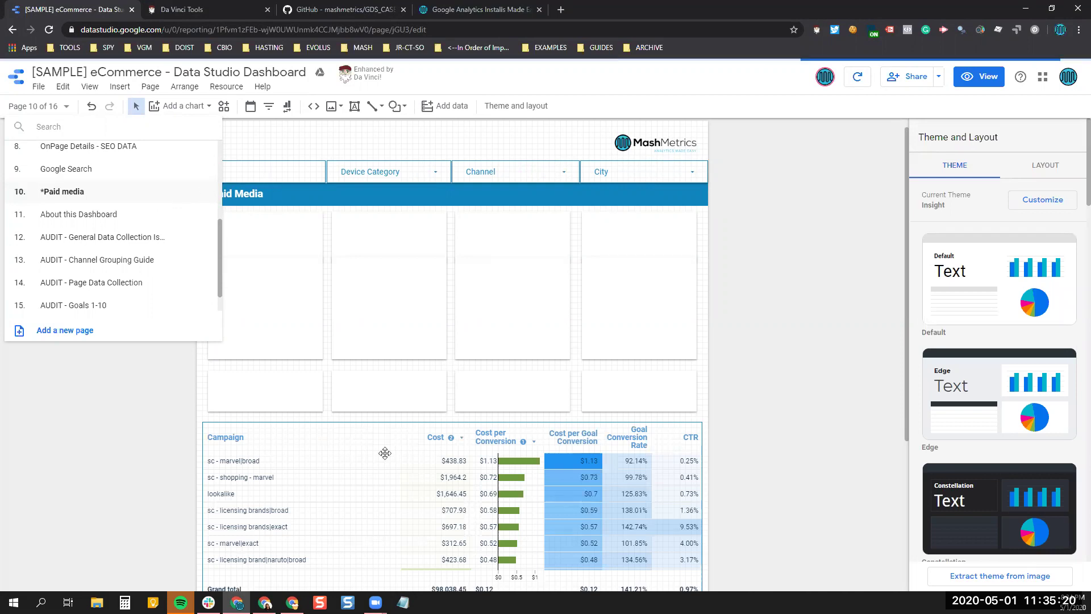
click(411, 439)
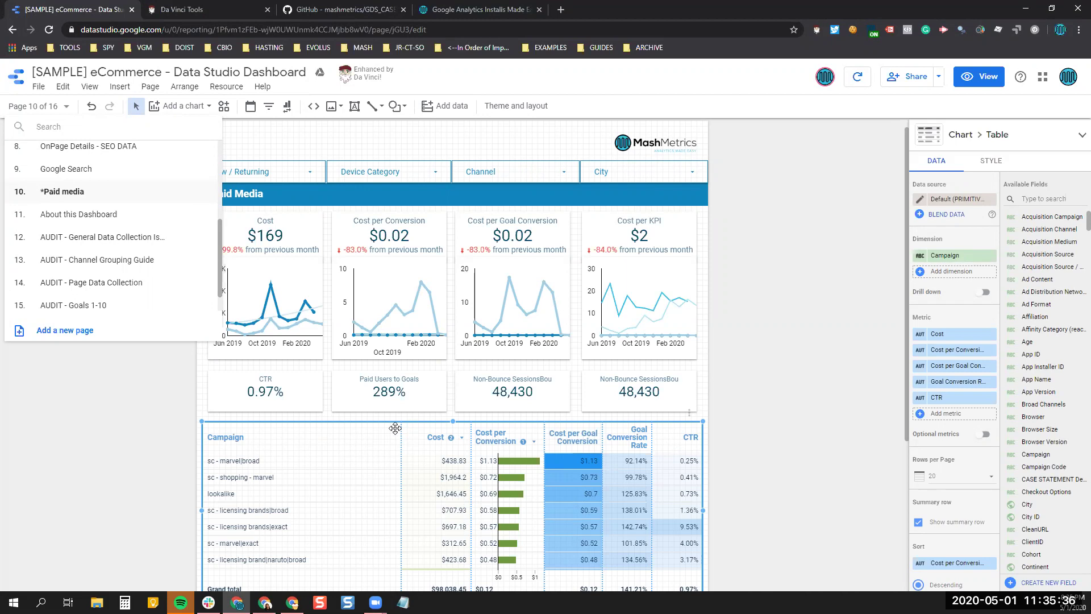
scroll(329, 466, down, 1)
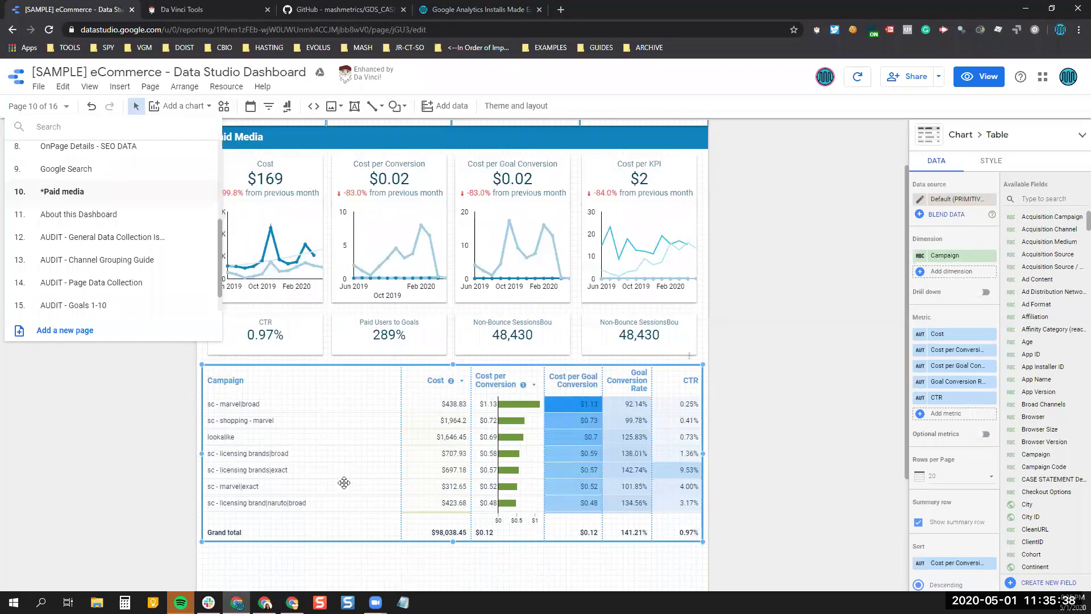
scroll(343, 483, down, 1)
scroll(344, 489, up, 1)
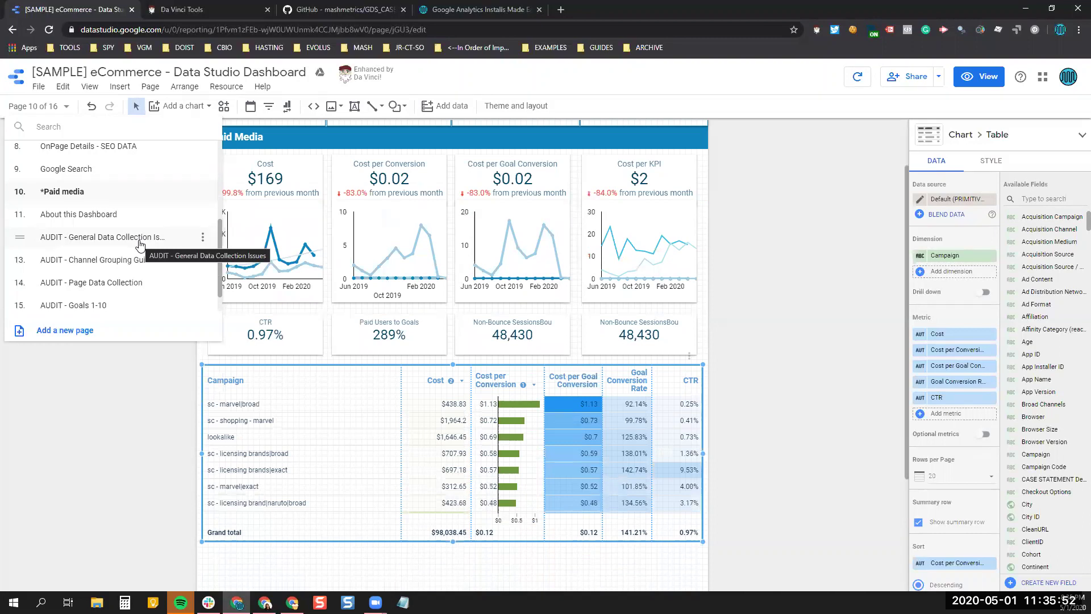
- Return to the Awareness page and inspect the data setup of the Default Channel Grouping table
scroll(80, 180, up, 3)
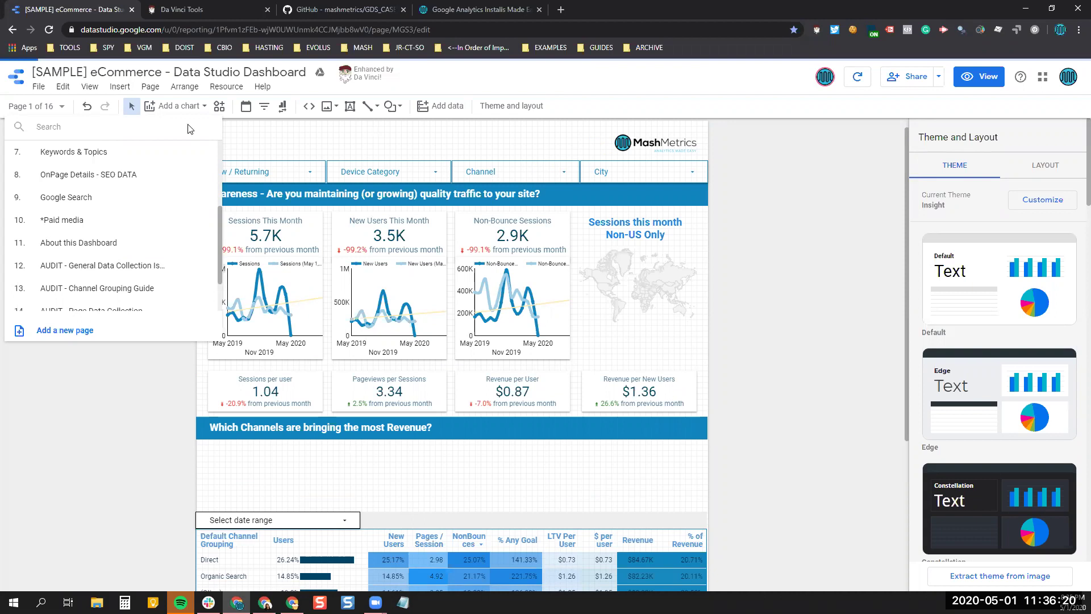
key(Escape)
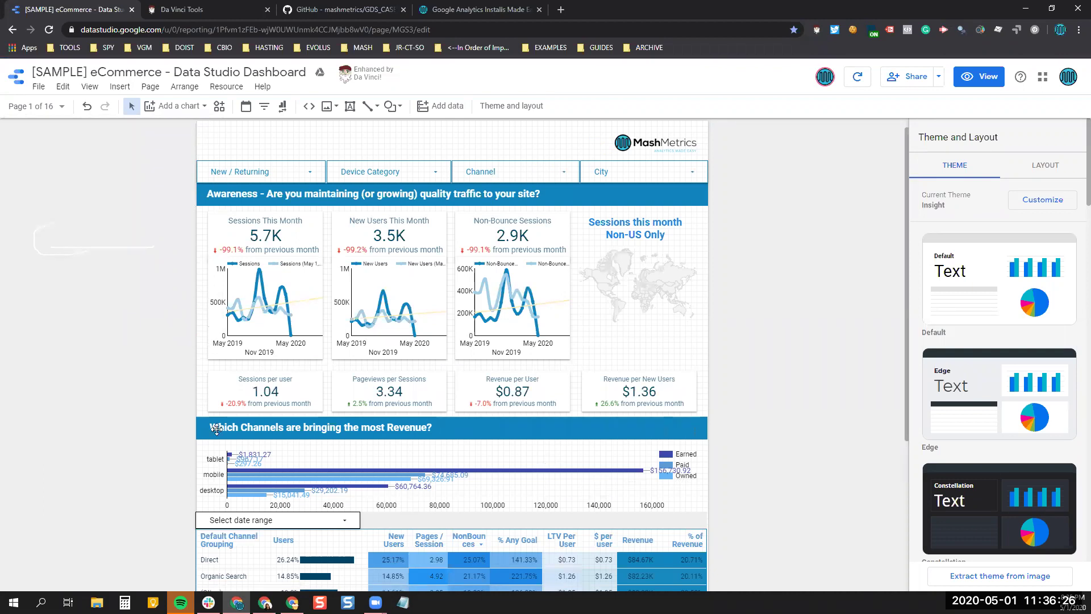
scroll(235, 427, down, 2)
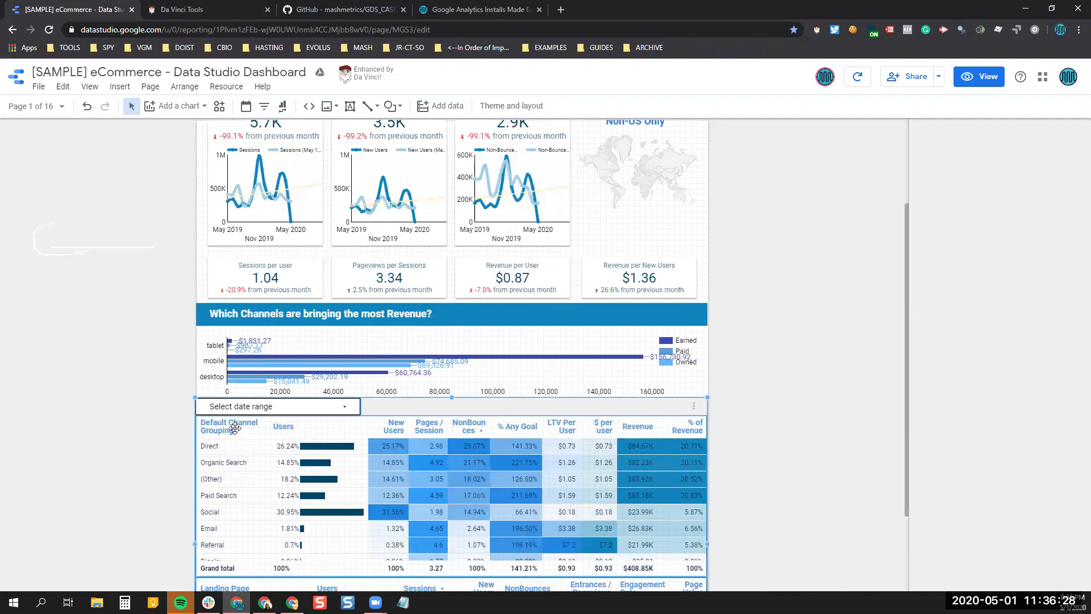
click(235, 428)
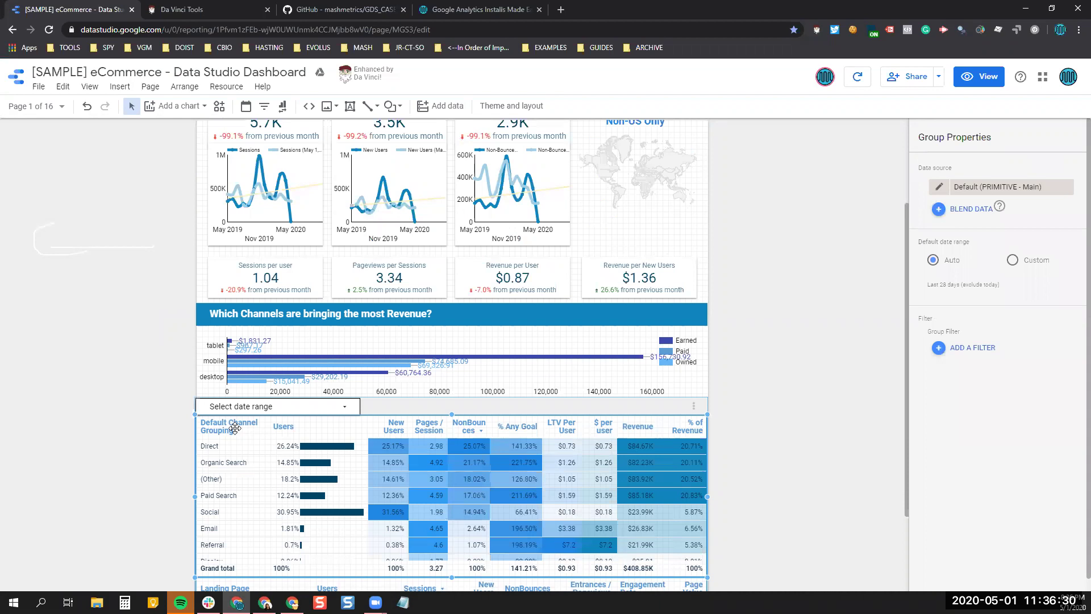
click(235, 428)
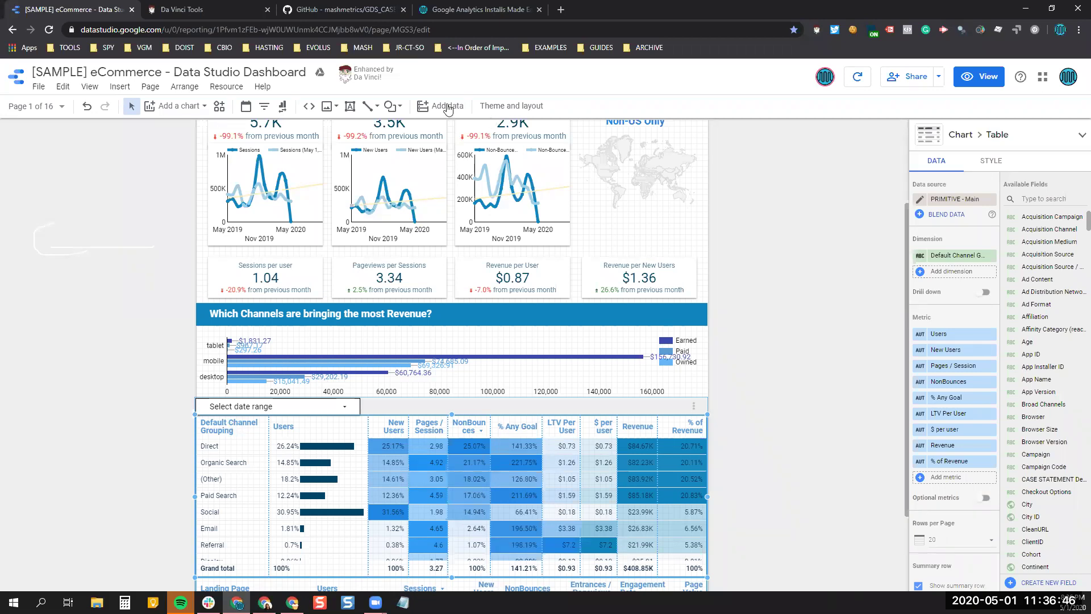
- Switch to the GitHub GDS_CASE-statements repository and look over its list of case statement files
click(370, 10)
scroll(421, 341, down, 1)
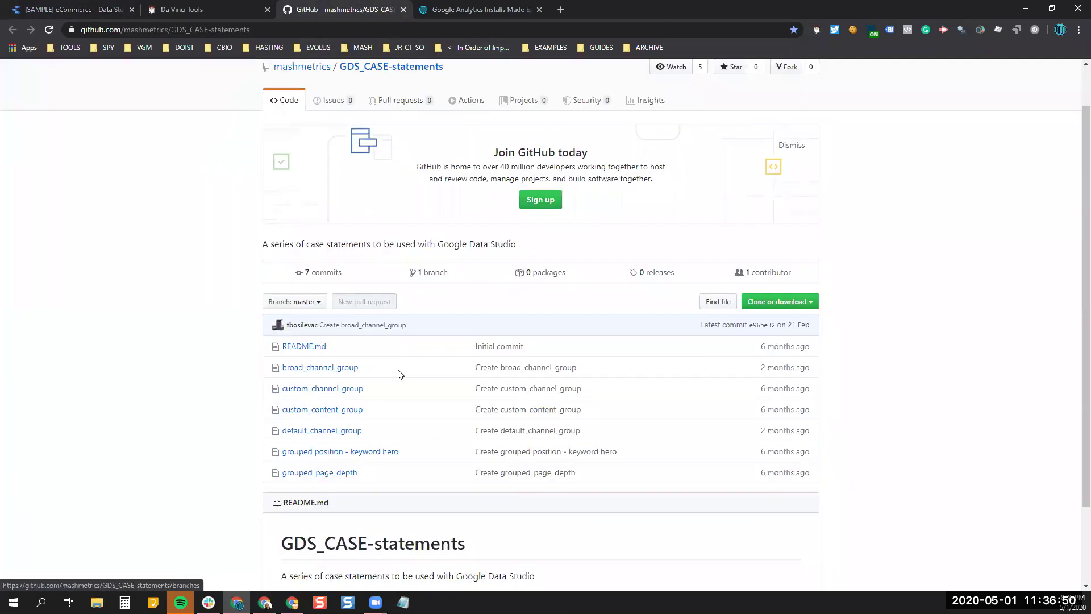
- Open the repository's CASE statement files, from broad_channel_group through grouped_page_depth, each in a separate background tab
middle_click(339, 362)
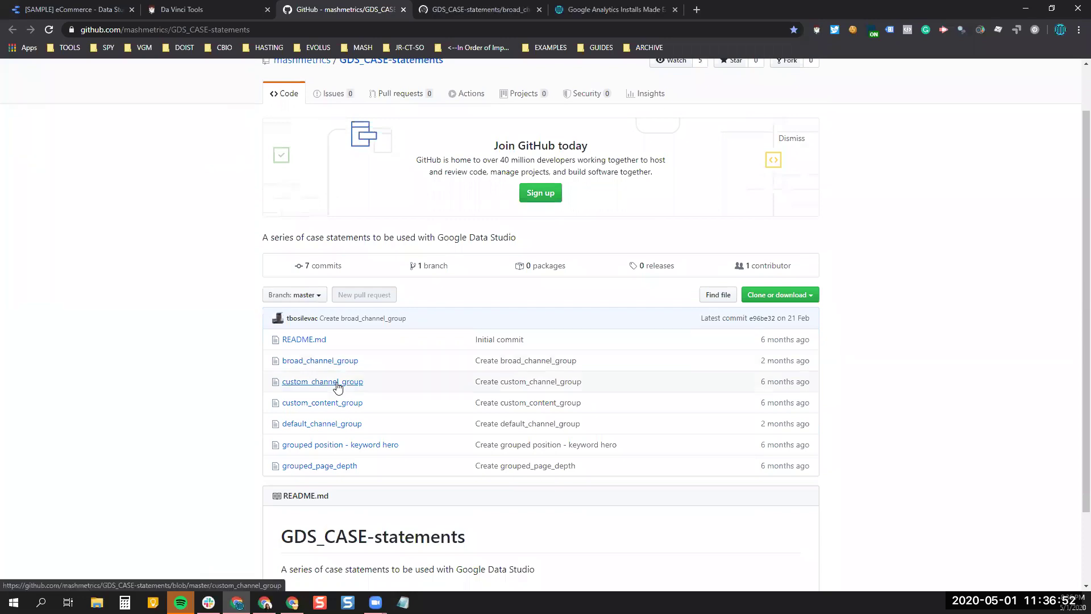
middle_click(338, 385)
middle_click(335, 409)
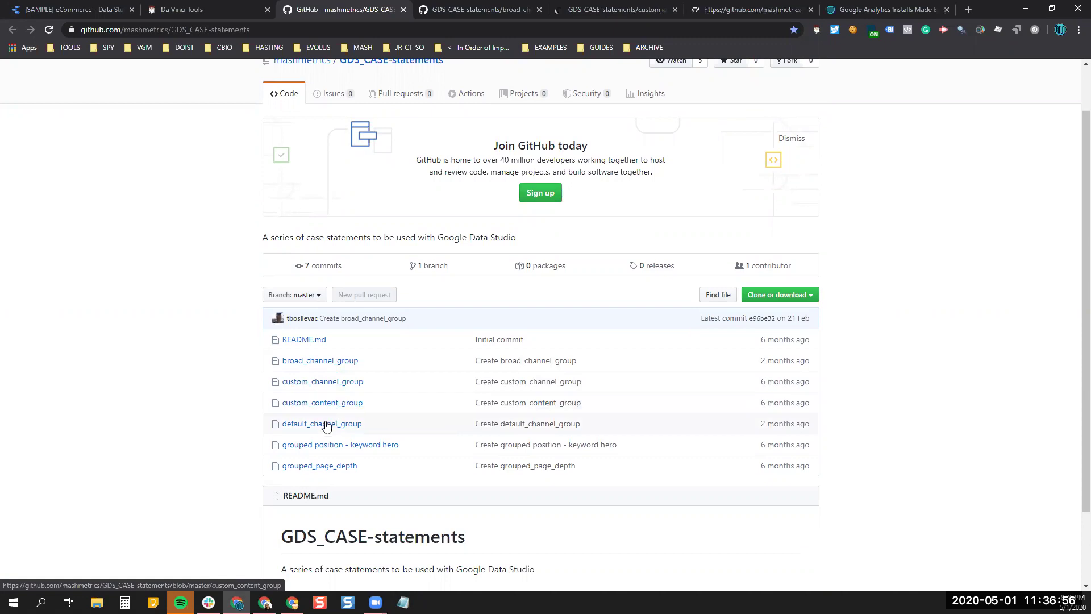
middle_click(326, 424)
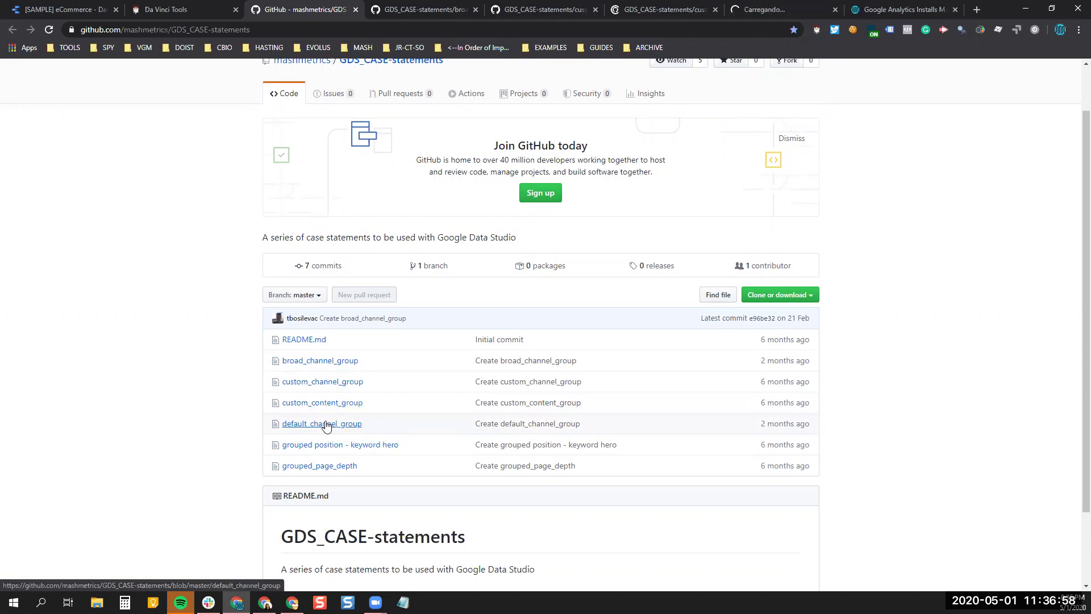
middle_click(319, 471)
middle_click(319, 471)
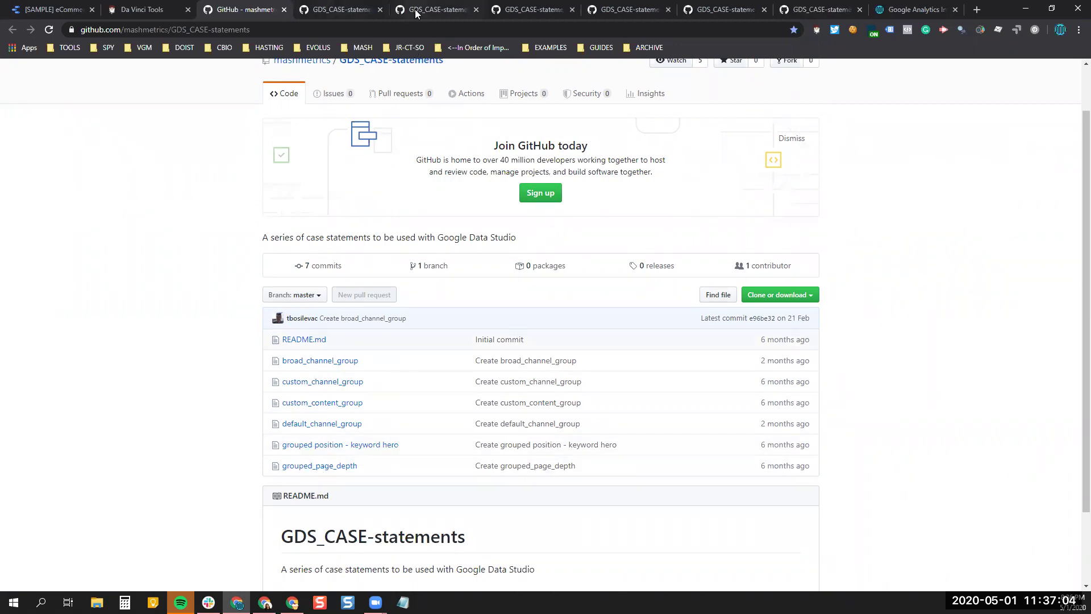
- Look over the custom_content_group file and read through the default_channel_group CASE statement
click(548, 10)
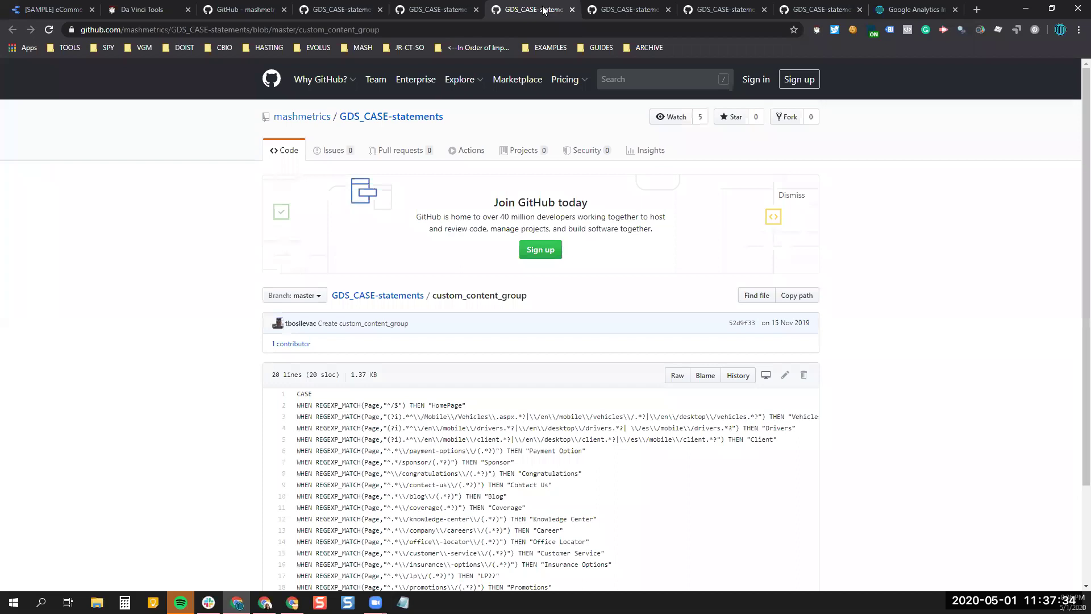
key(ctrl+Page_Up)
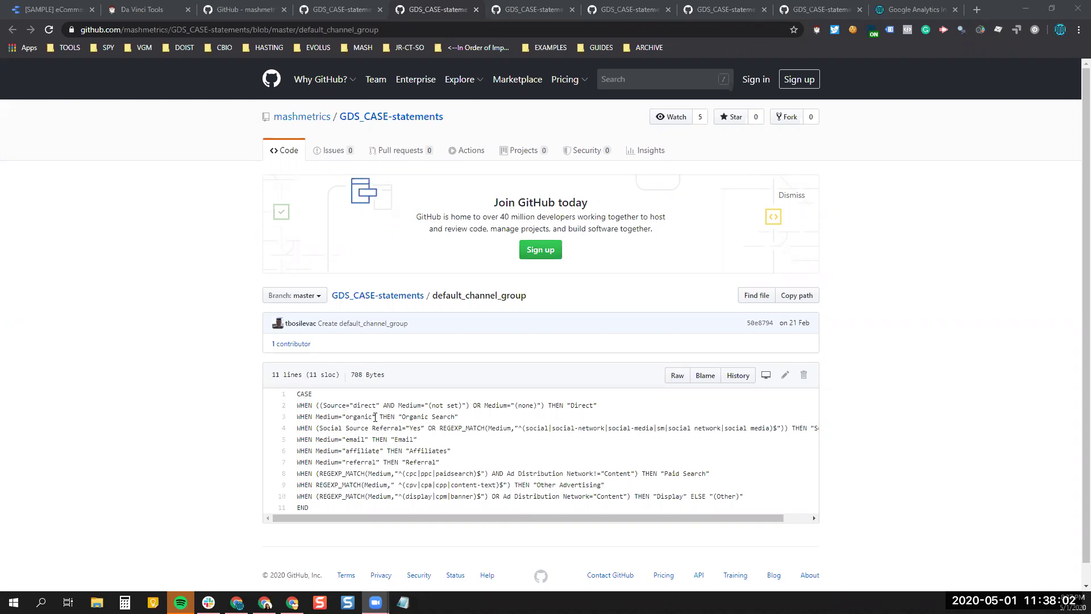
scroll(512, 477, down, 1)
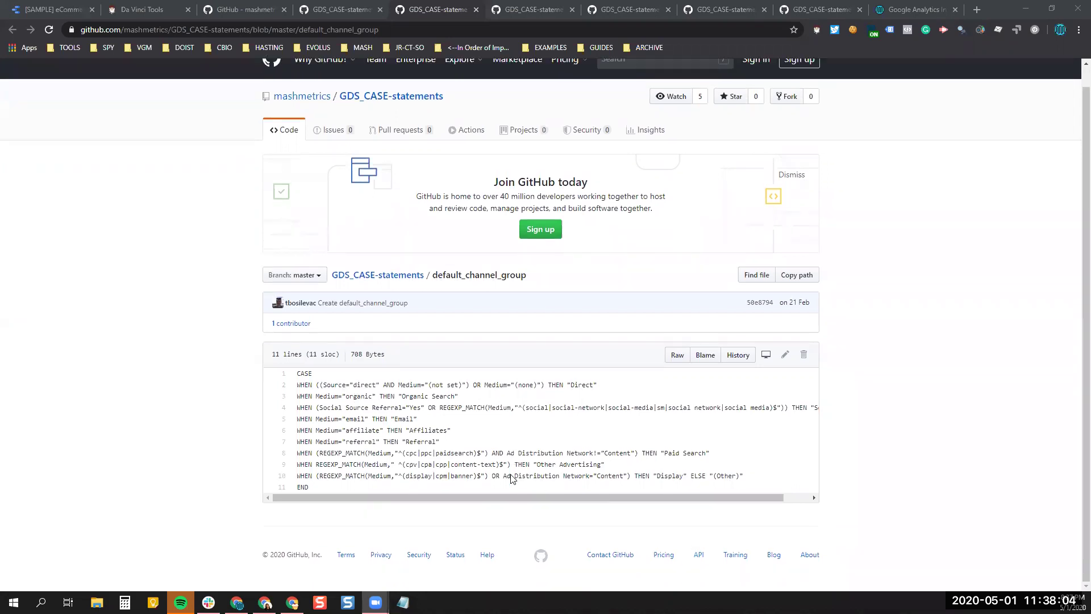
scroll(511, 474, up, 1)
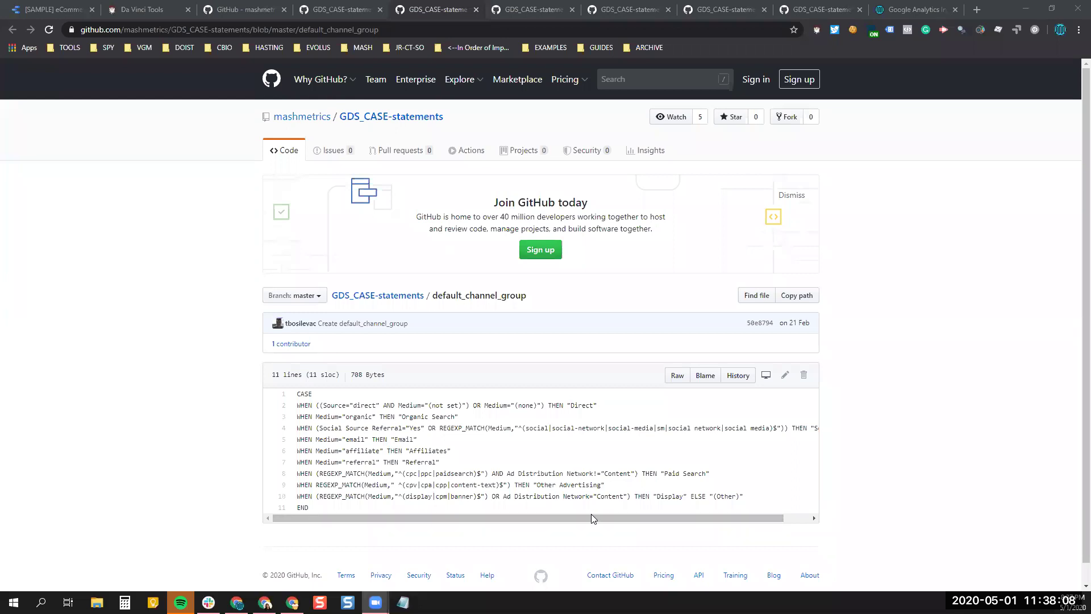
- View the broad_channel_group CASE statement and go back to the GDS_CASE-statements file list
click(357, 5)
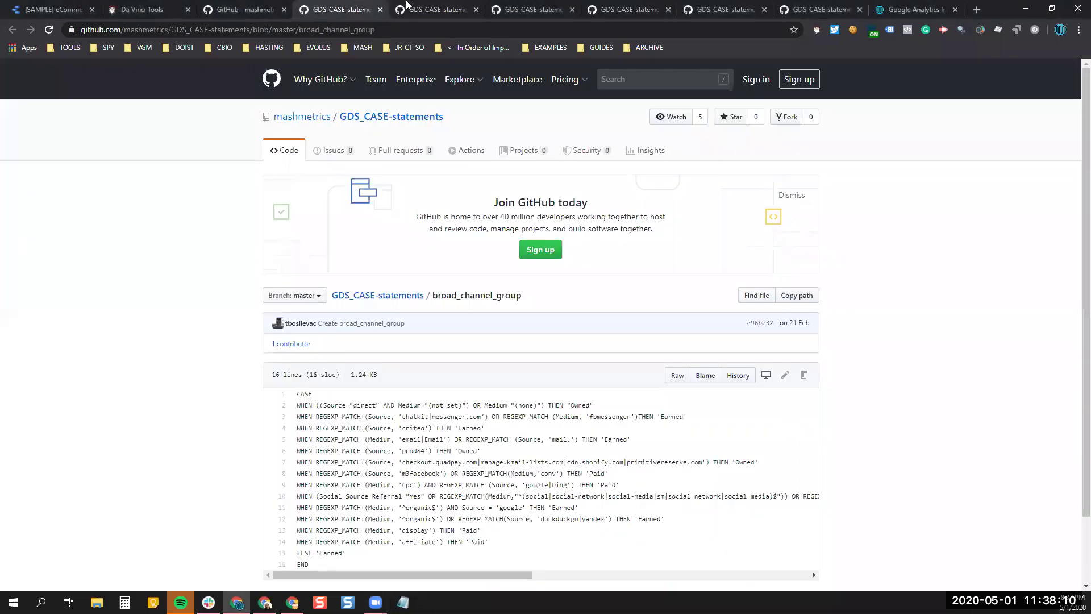
click(243, 7)
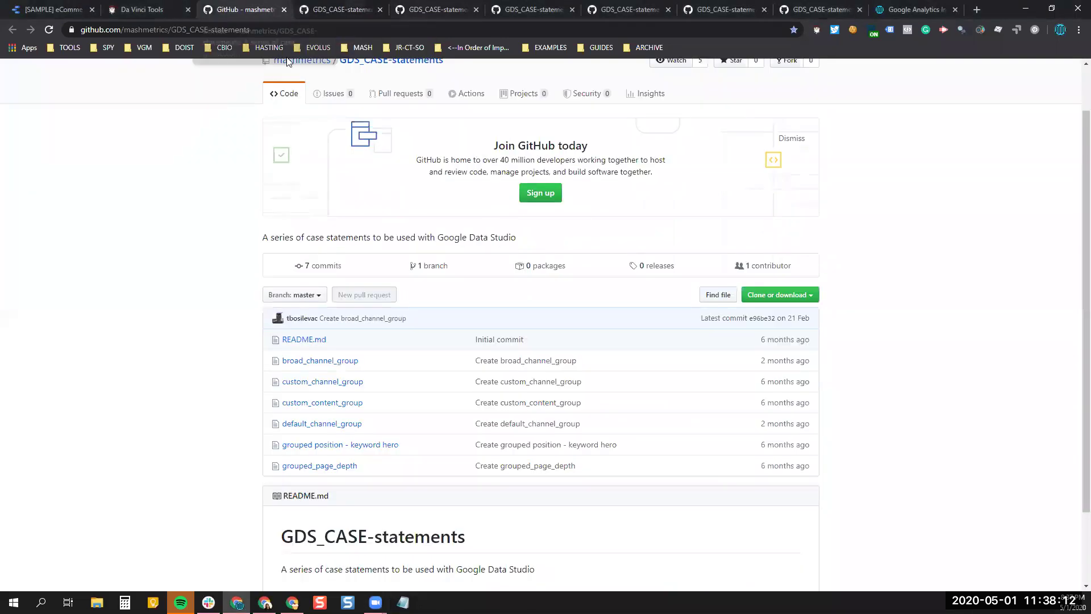
click(311, 8)
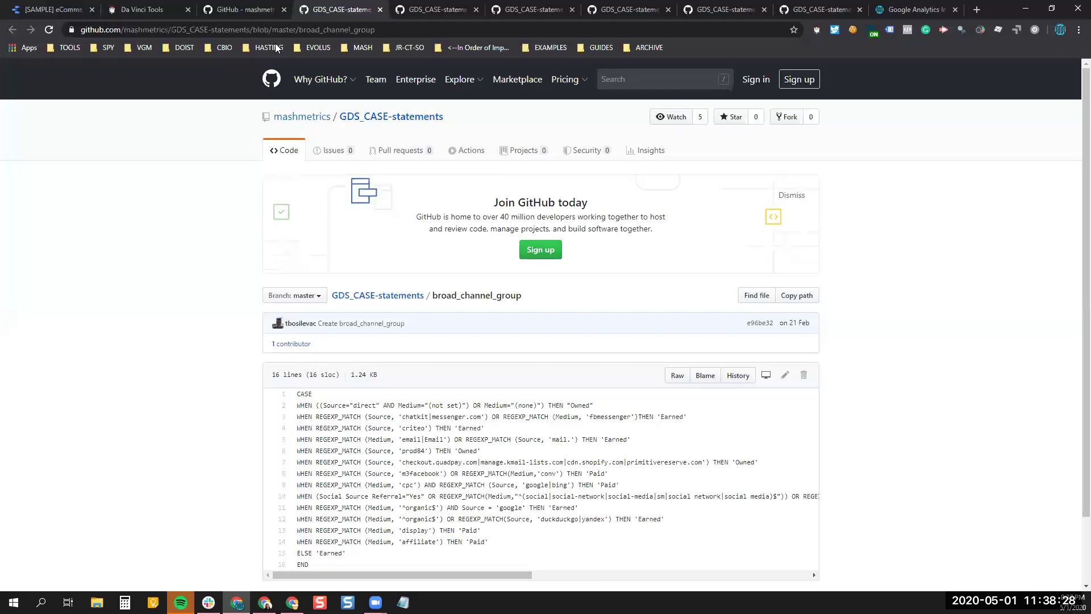
click(208, 10)
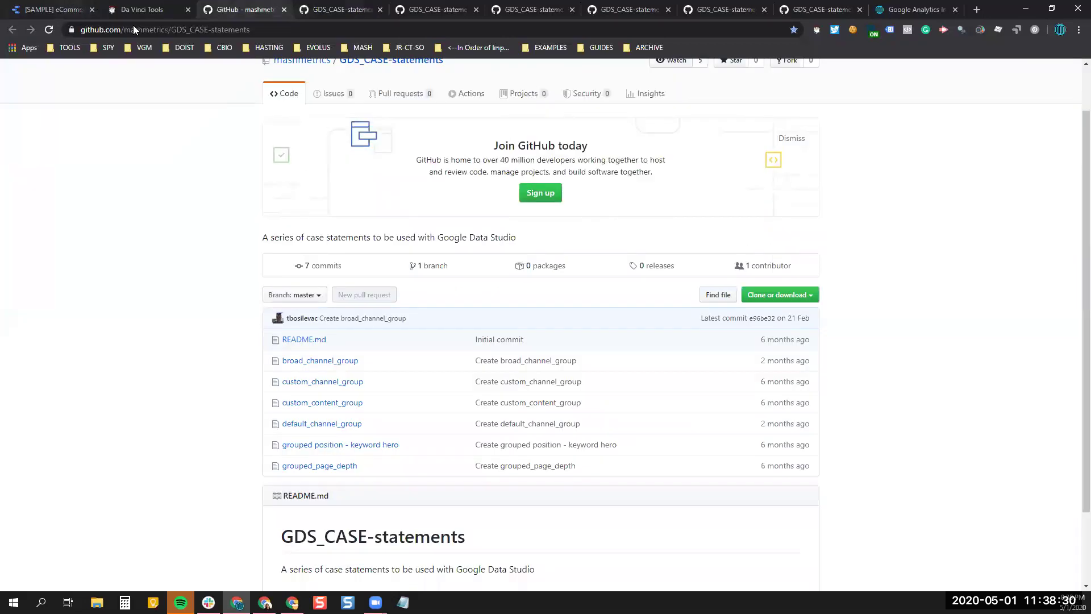
- Switch to the Data Studio dashboard and inspect the dimensions and metric of the bar chart showing which channels bring revenue
key(ctrl+1)
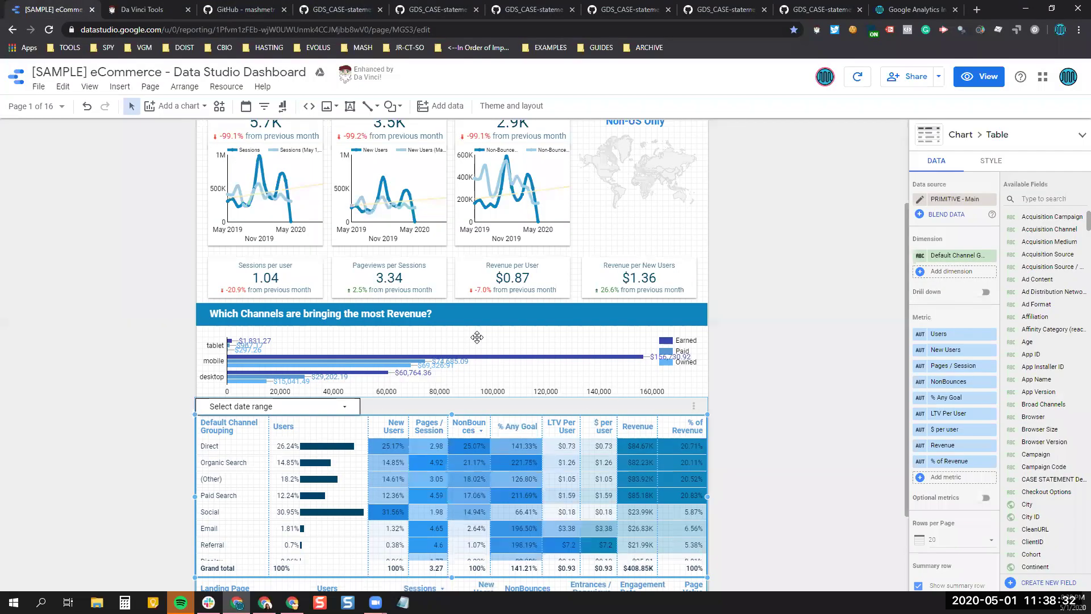
scroll(310, 294, down, 1)
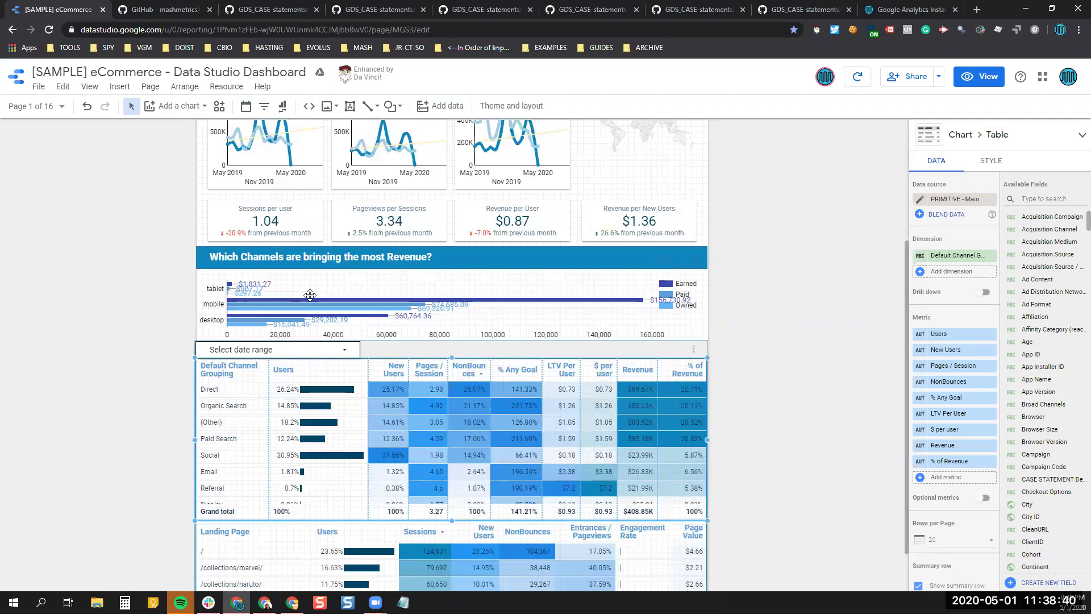
click(318, 295)
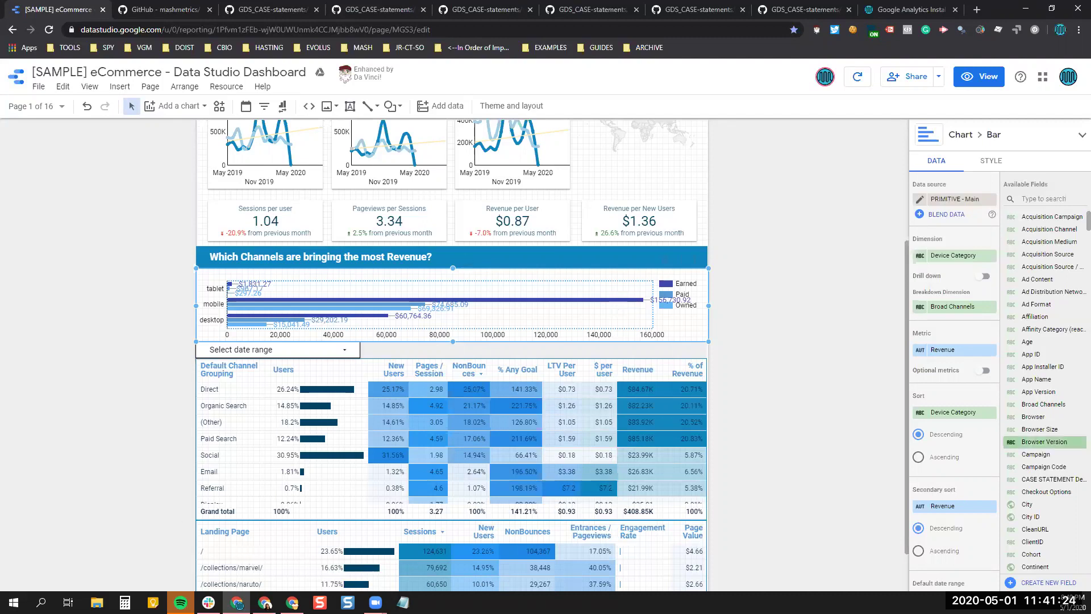
click(789, 399)
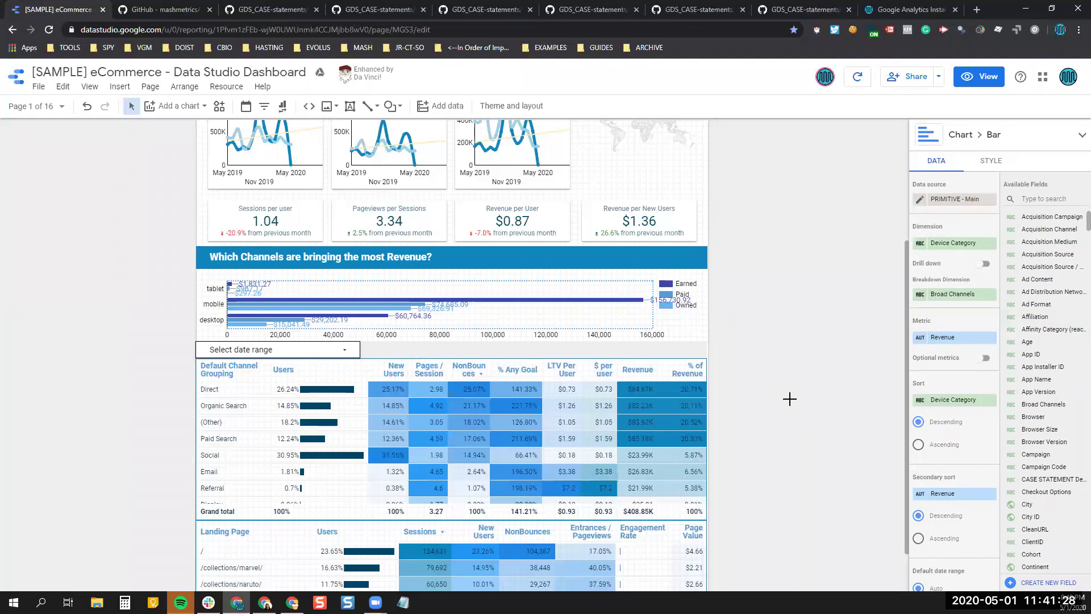
click(790, 399)
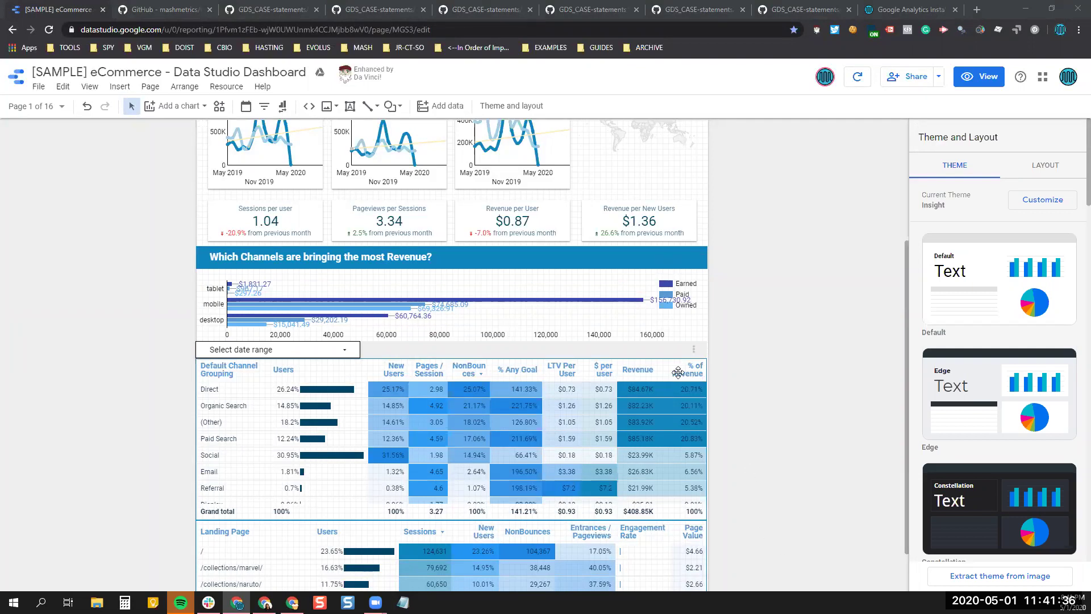
click(416, 284)
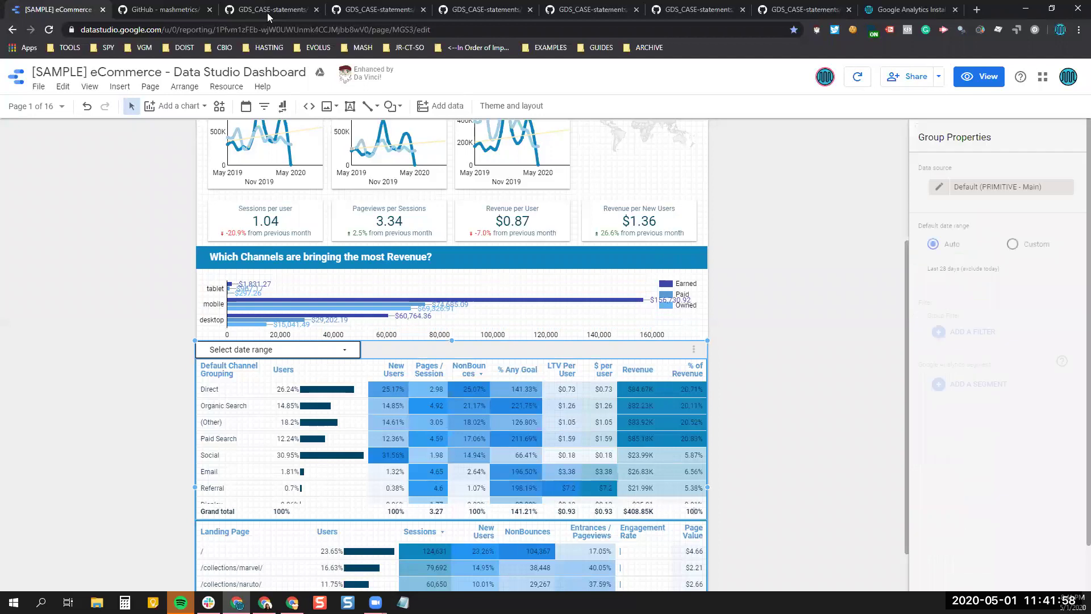
- Return to the GitHub repository and examine how the broad_channel_group CASE statement assigns the Owned and Paid values
click(157, 9)
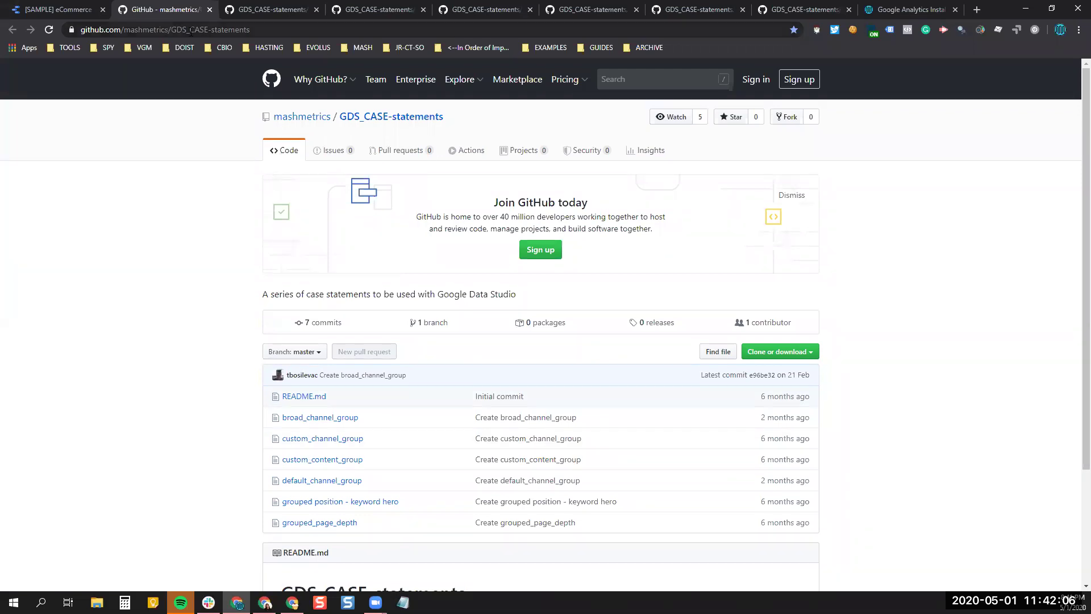
scroll(283, 223, down, 1)
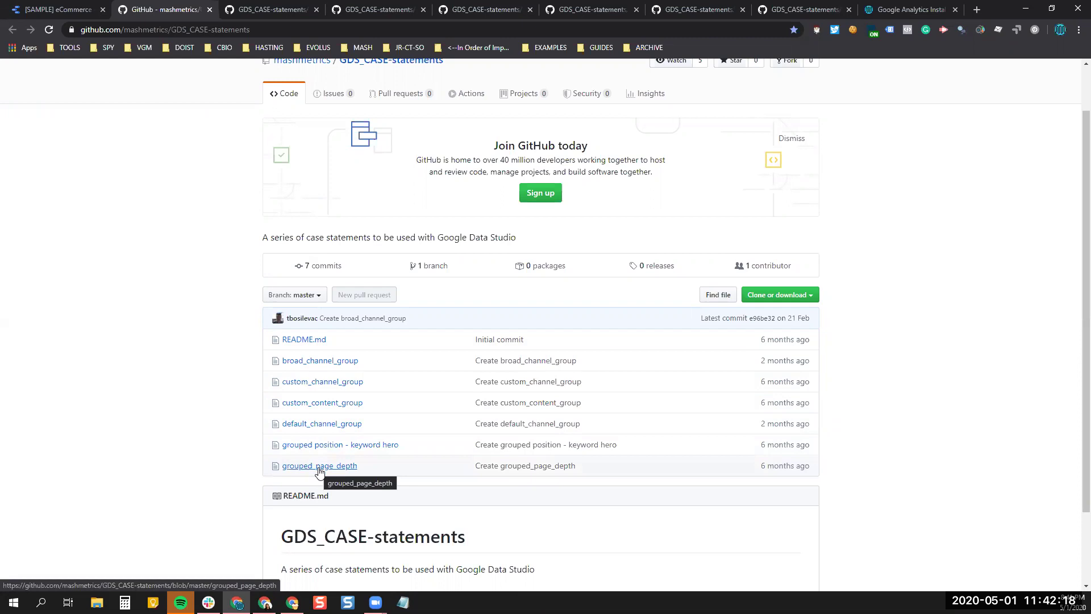
click(271, 10)
double_click(577, 407)
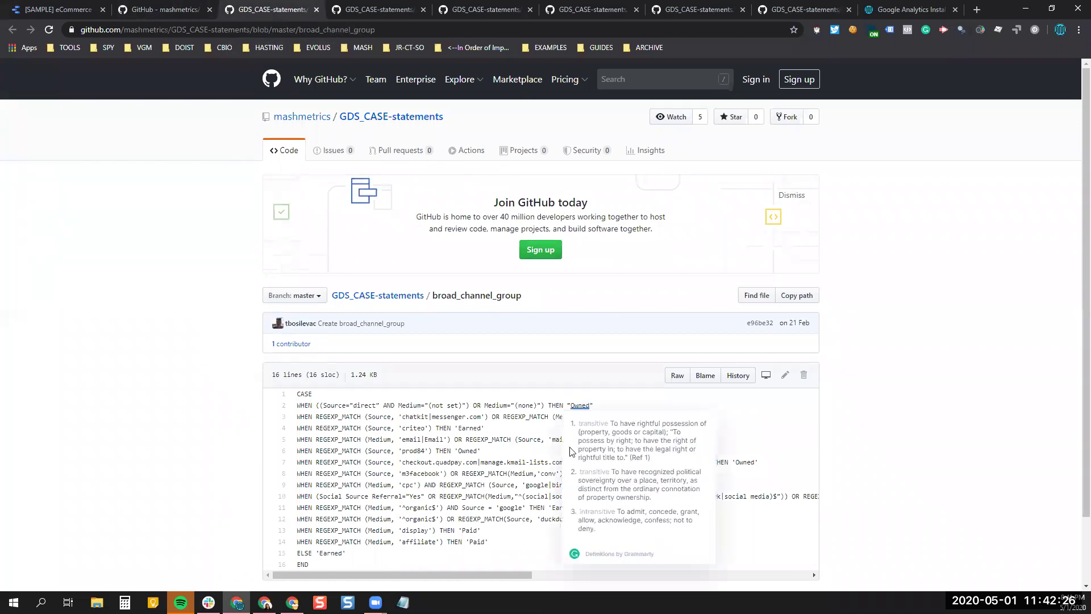
click(572, 451)
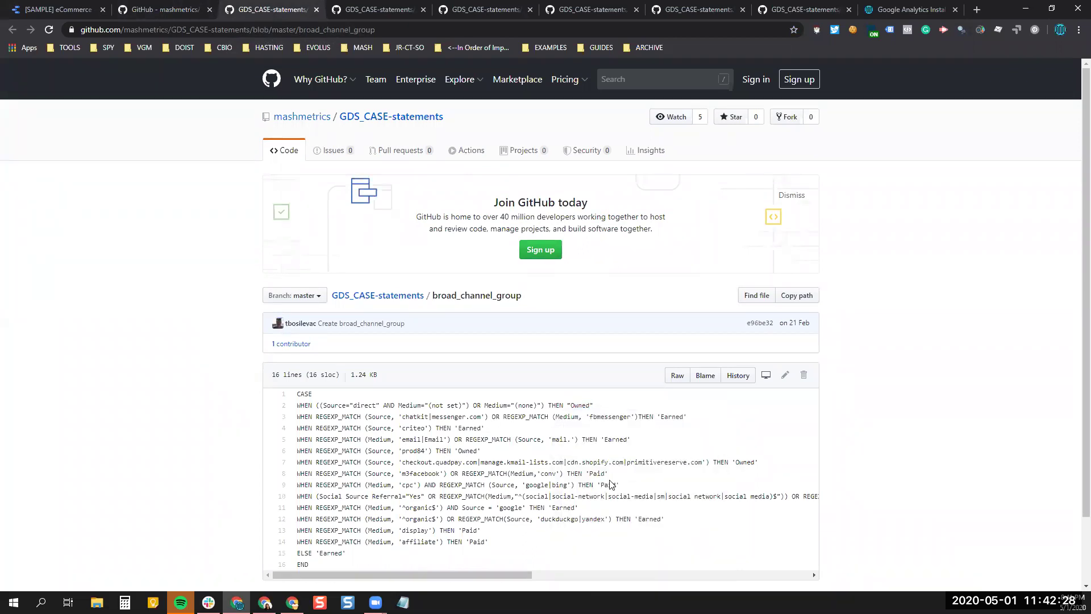
double_click(601, 475)
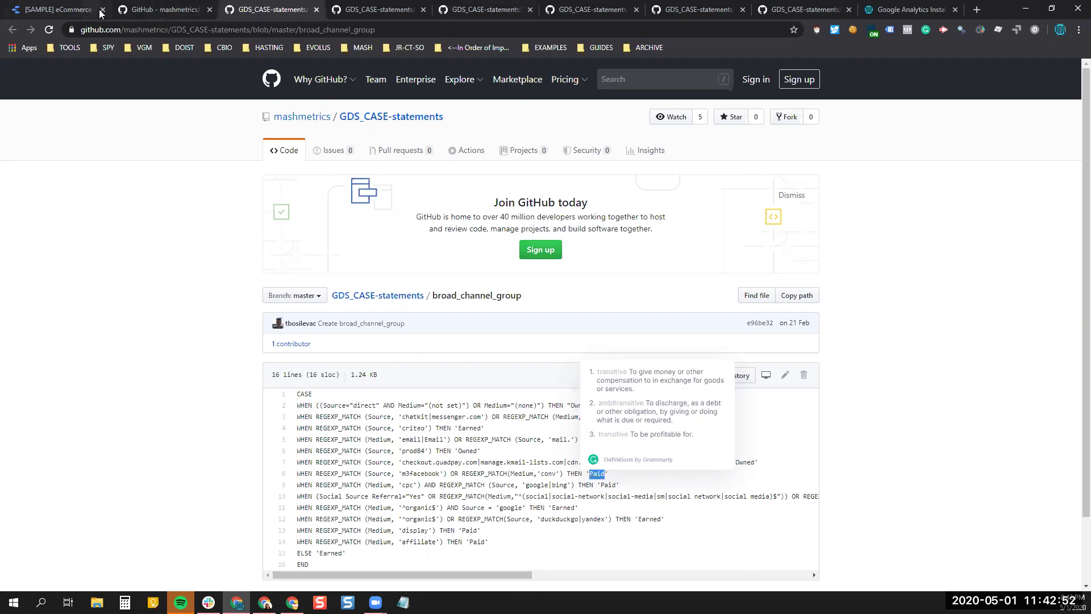
- Check the dashboard briefly, return to the broad_channel_group file and highlight its entire CASE statement, clearing the selection when finished
key(ctrl+1)
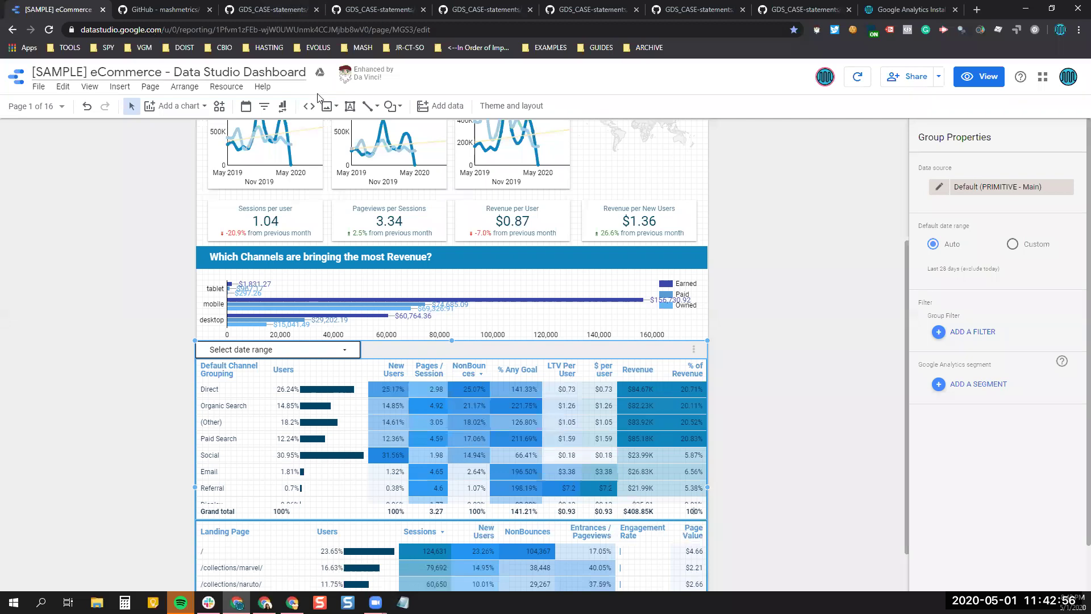
click(295, 6)
drag(296, 393, 397, 563)
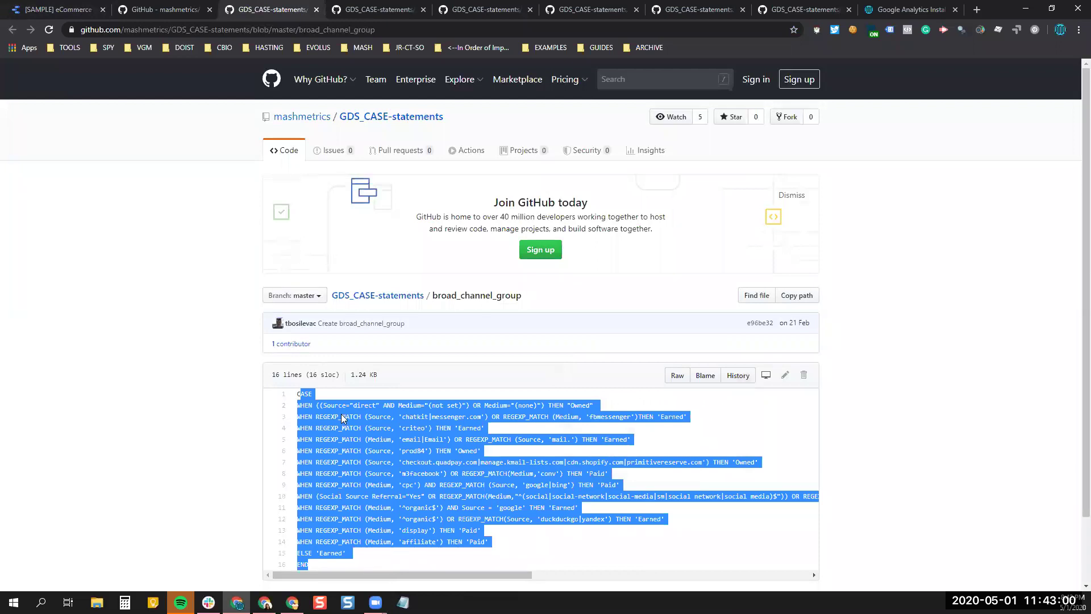
click(329, 351)
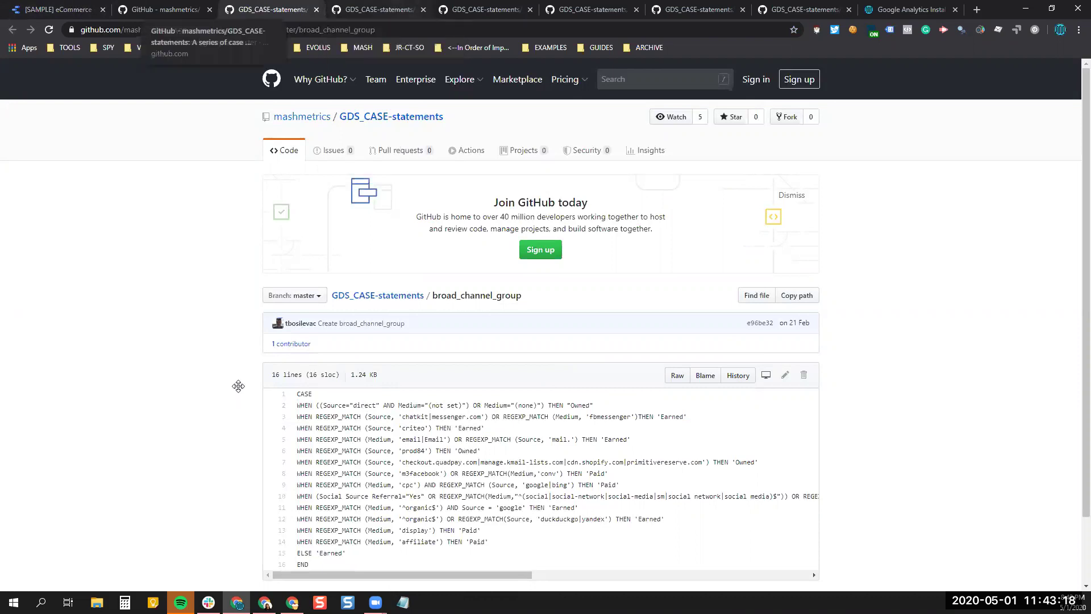
- Inspect the data setup of the dashboard's Default Channel Grouping table and open the matching default_channel_group file on GitHub
key(ctrl+1)
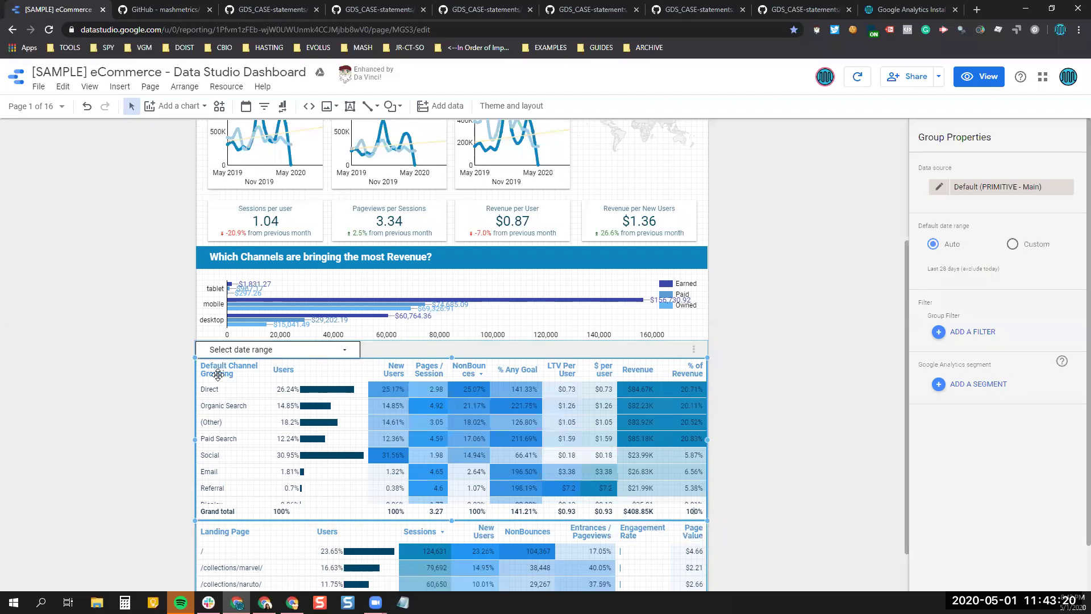
click(238, 377)
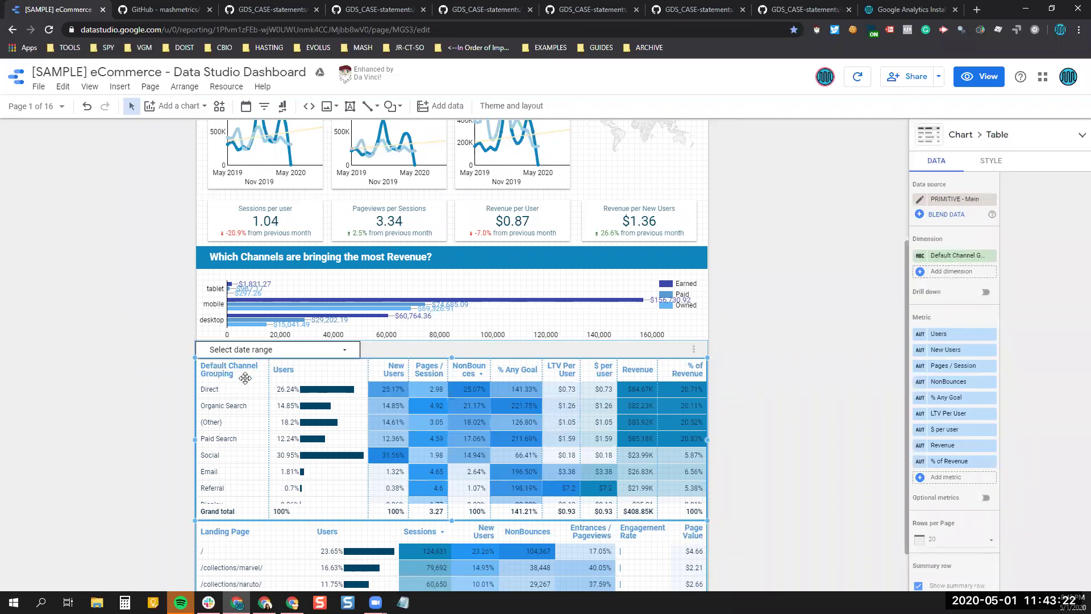
click(406, 7)
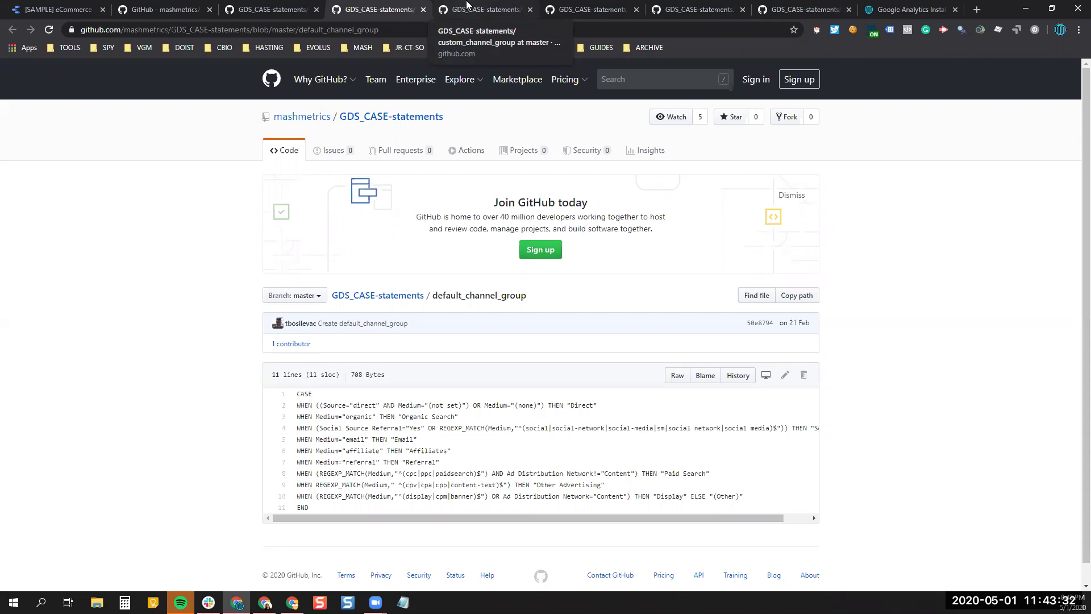
scroll(322, 355, down, 1)
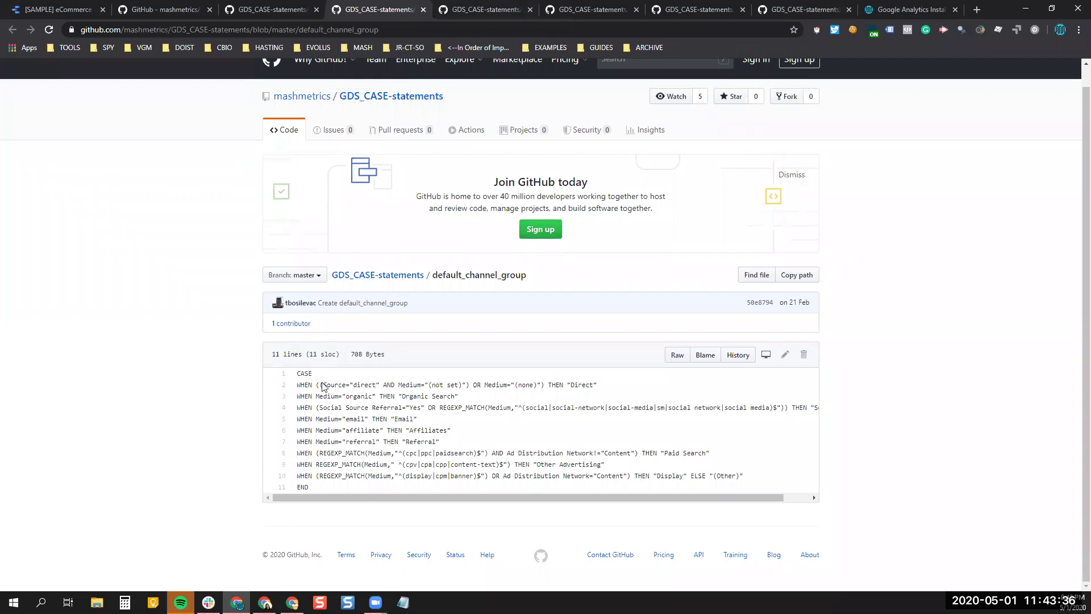
- Highlight the full default_channel_group statement from CASE to END
drag(311, 374, 345, 491)
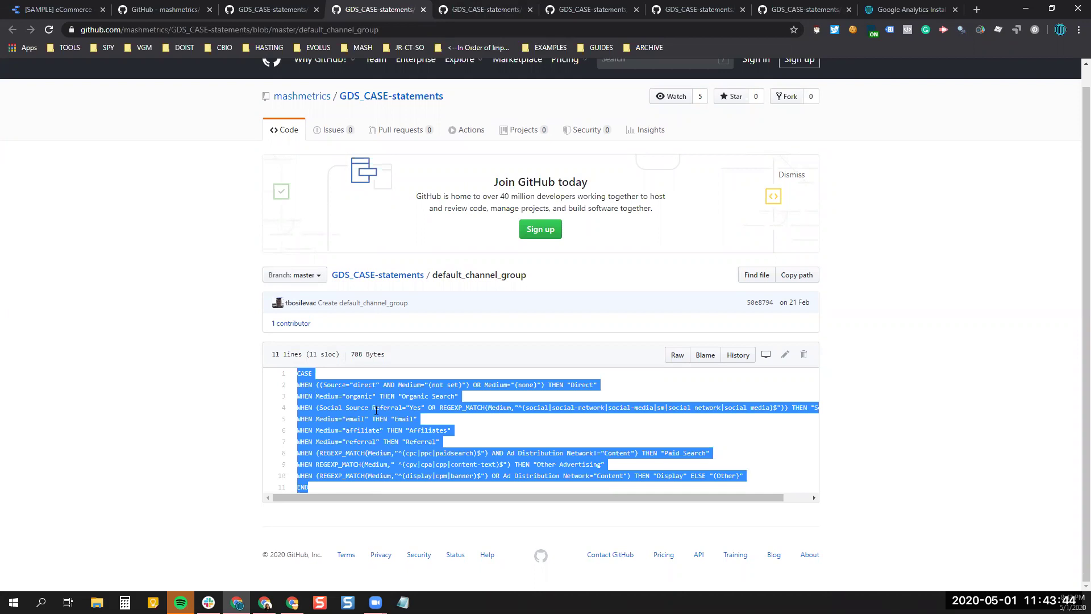
click(399, 420)
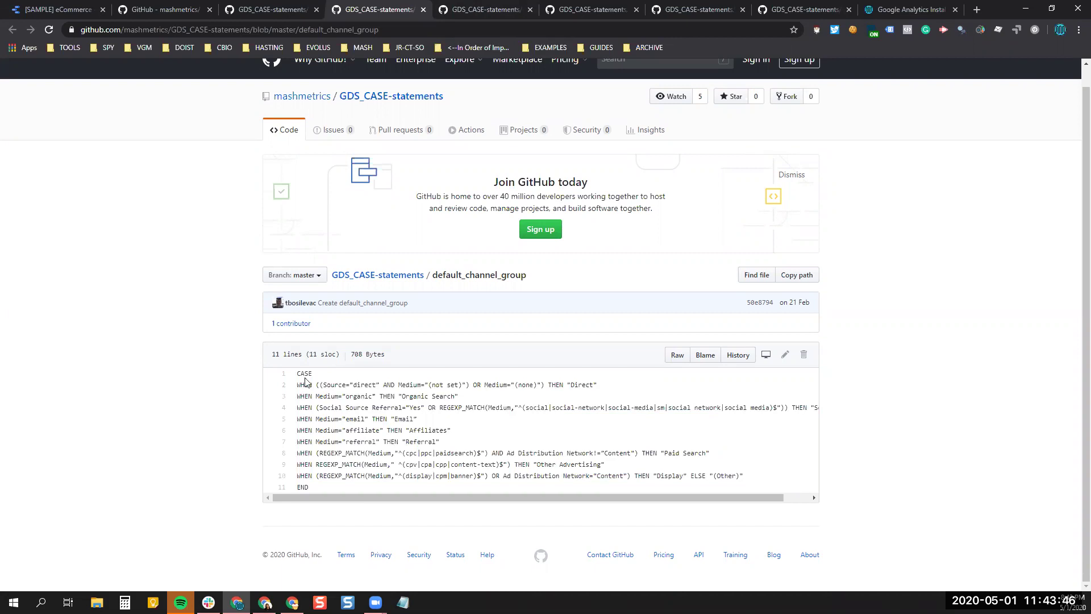
drag(297, 373, 355, 487)
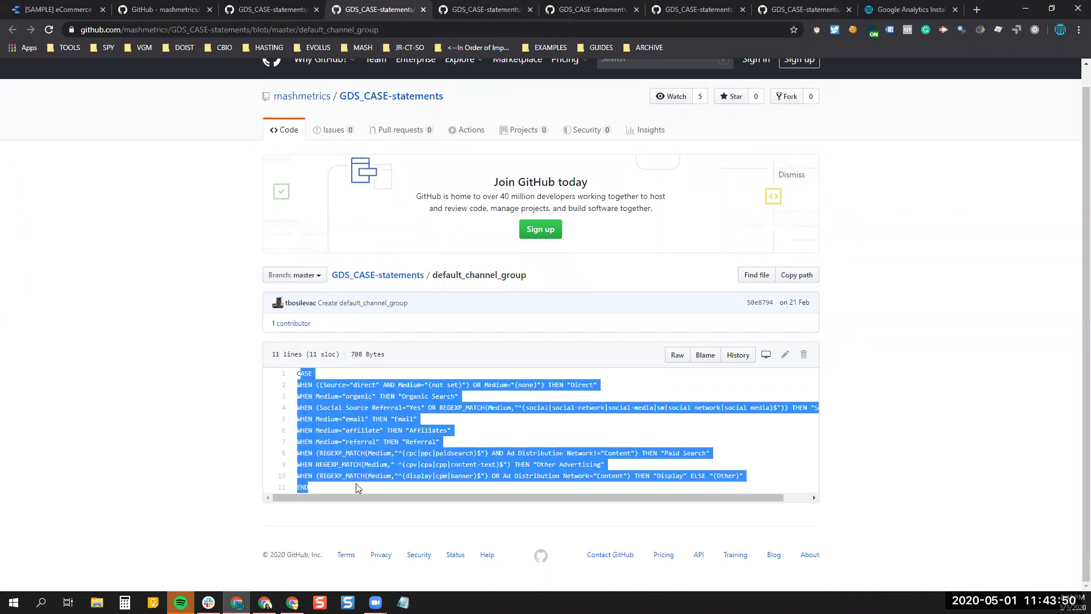
click(356, 484)
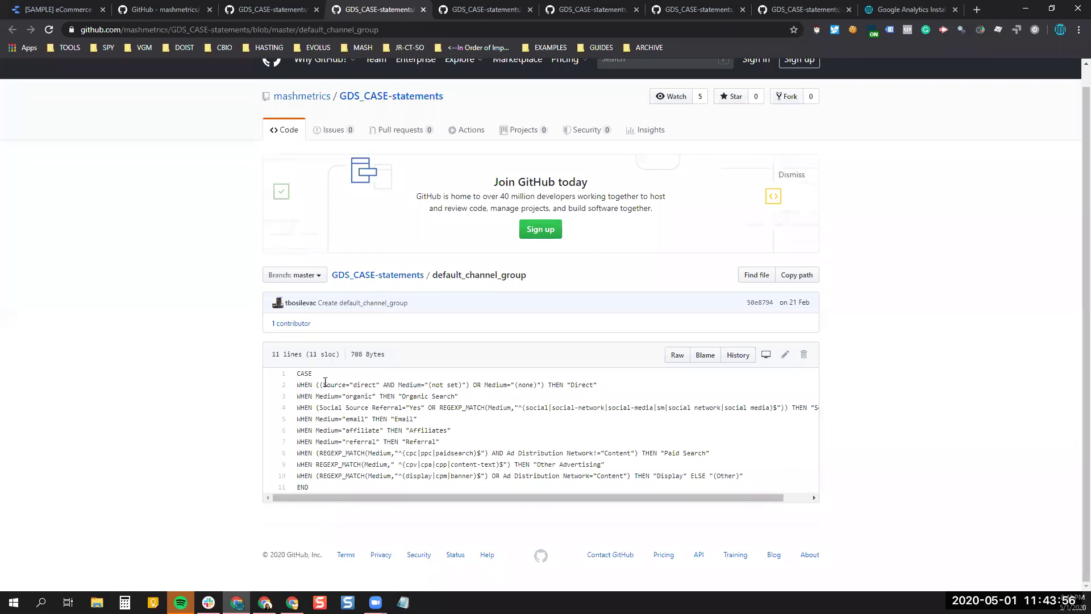
drag(296, 373, 386, 490)
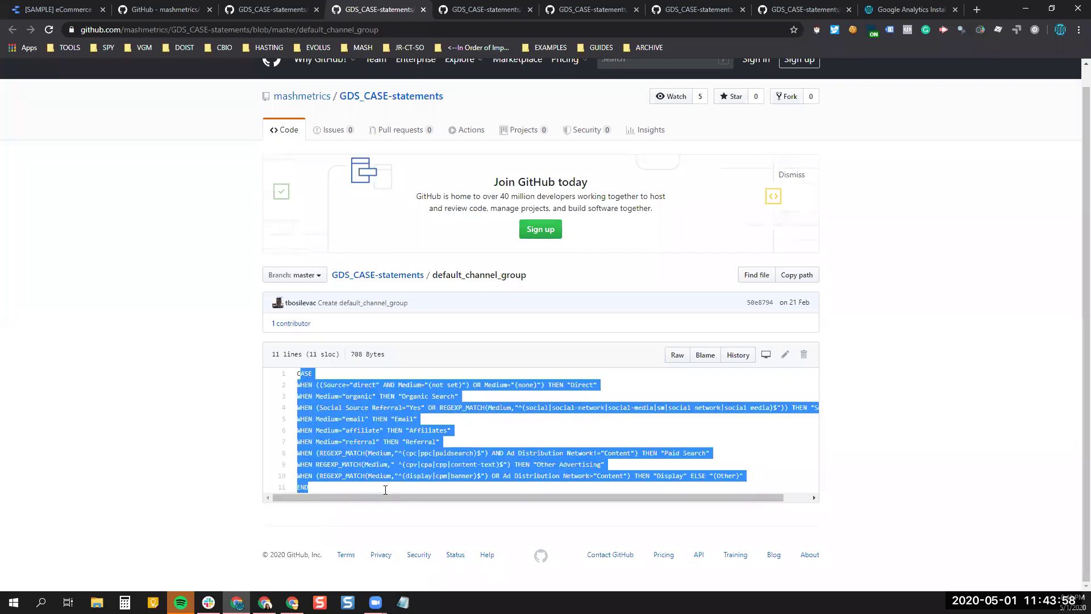
- Examine the channel values assigned in the default_channel_group statement, from "Direct" through the full "Social" line to "Paid Search"
click(589, 386)
triple_click(576, 385)
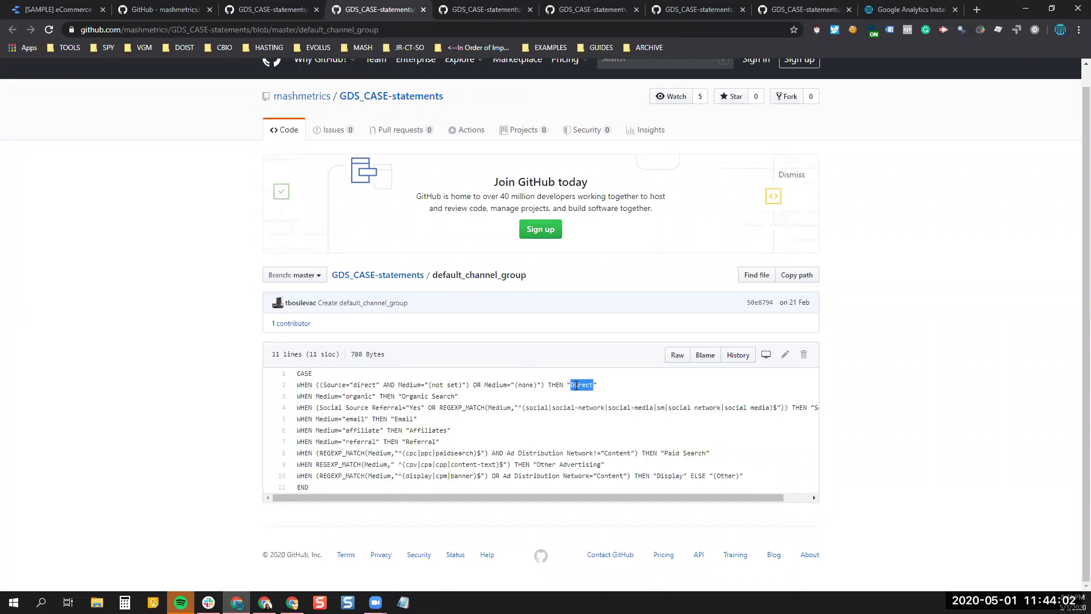
double_click(585, 386)
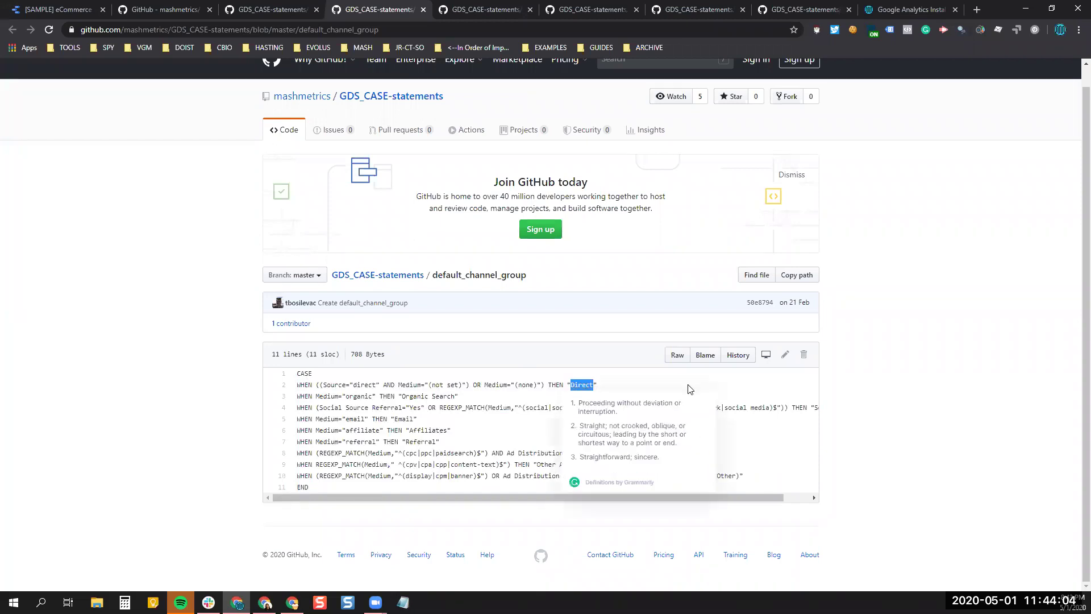
click(595, 386)
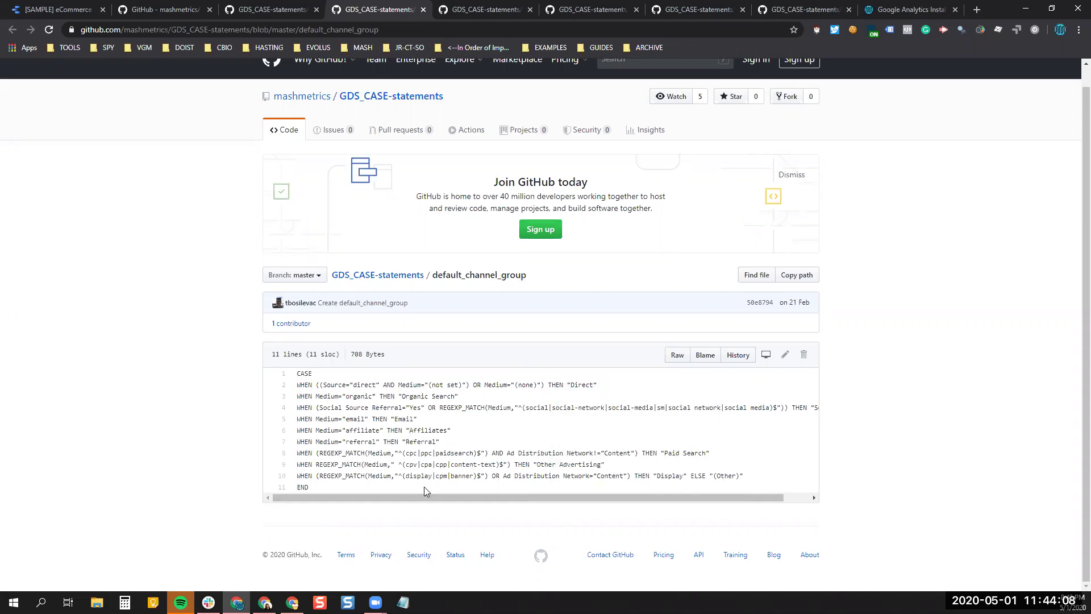
drag(461, 498, 487, 498)
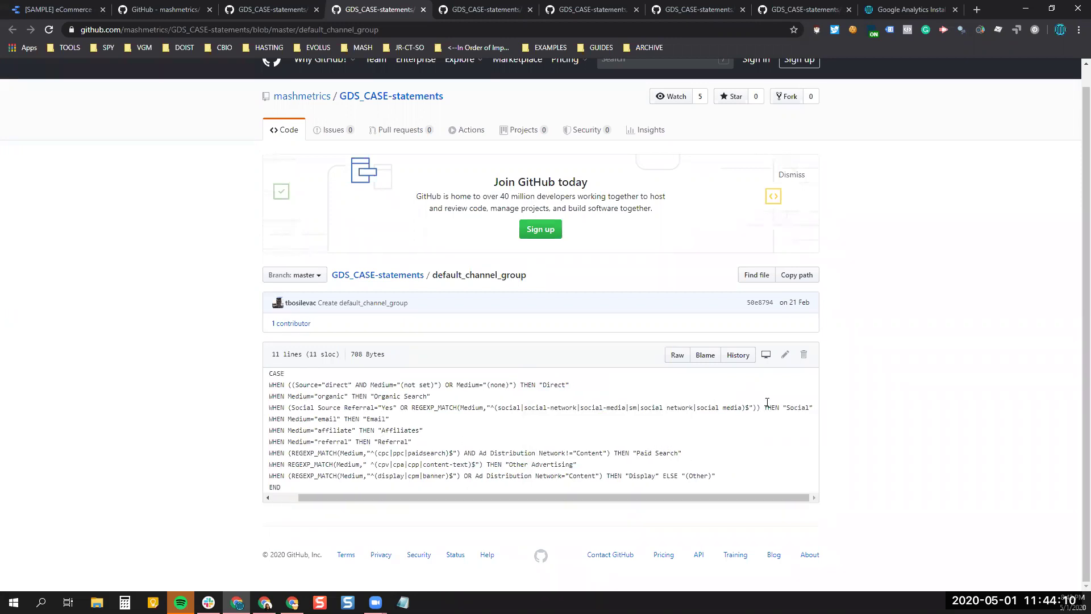
double_click(656, 451)
click(650, 453)
drag(545, 496, 458, 492)
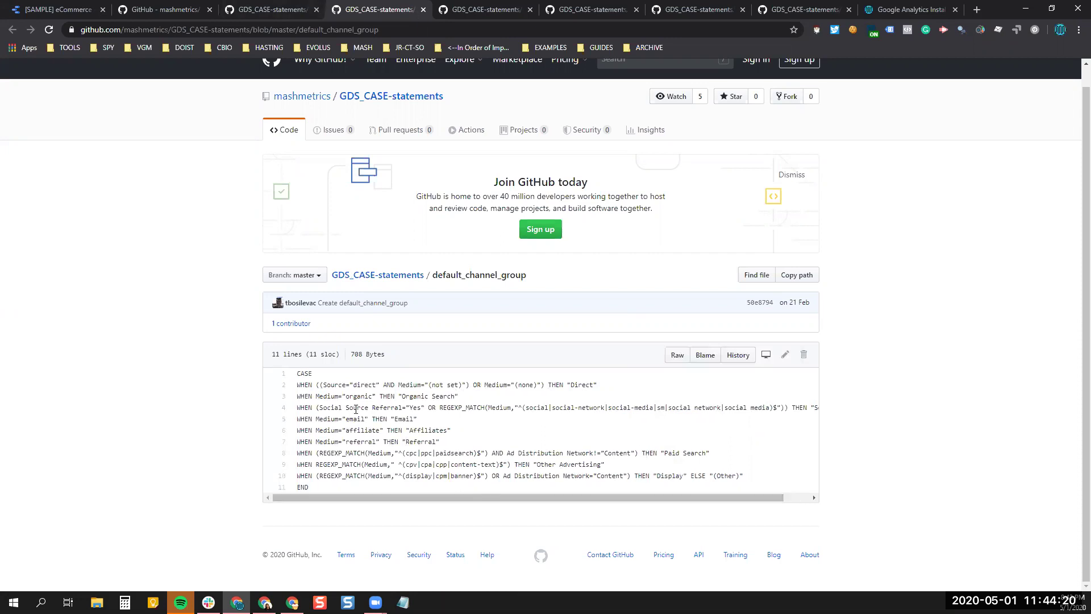
- Open the custom_channel_group file and highlight assigned values such as 'Online Directory' and 'Generic Paid Search', clearing the selection when finished
click(475, 7)
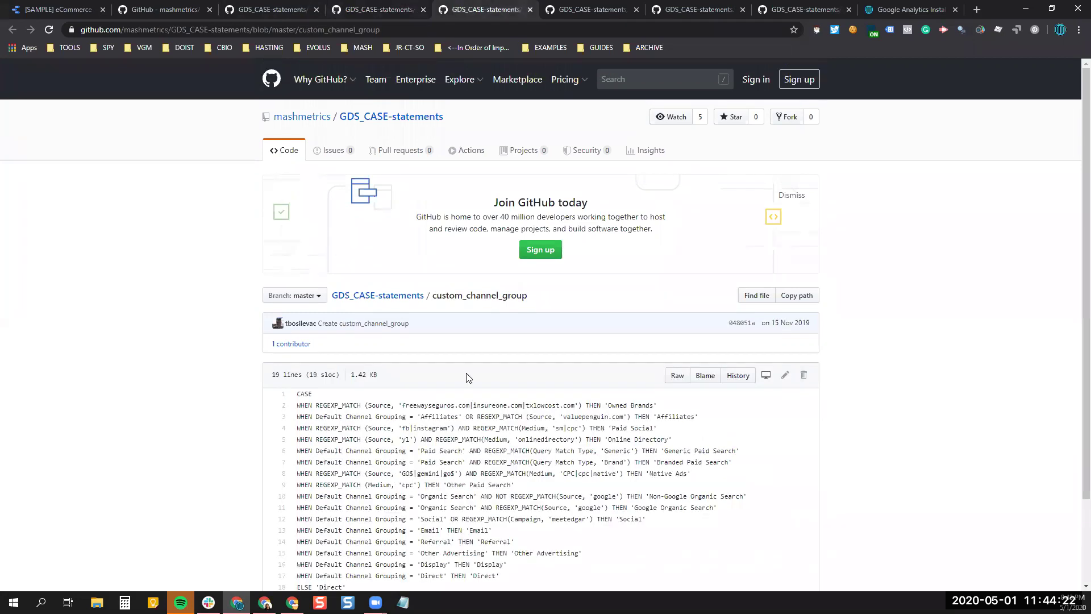
scroll(549, 417, down, 1)
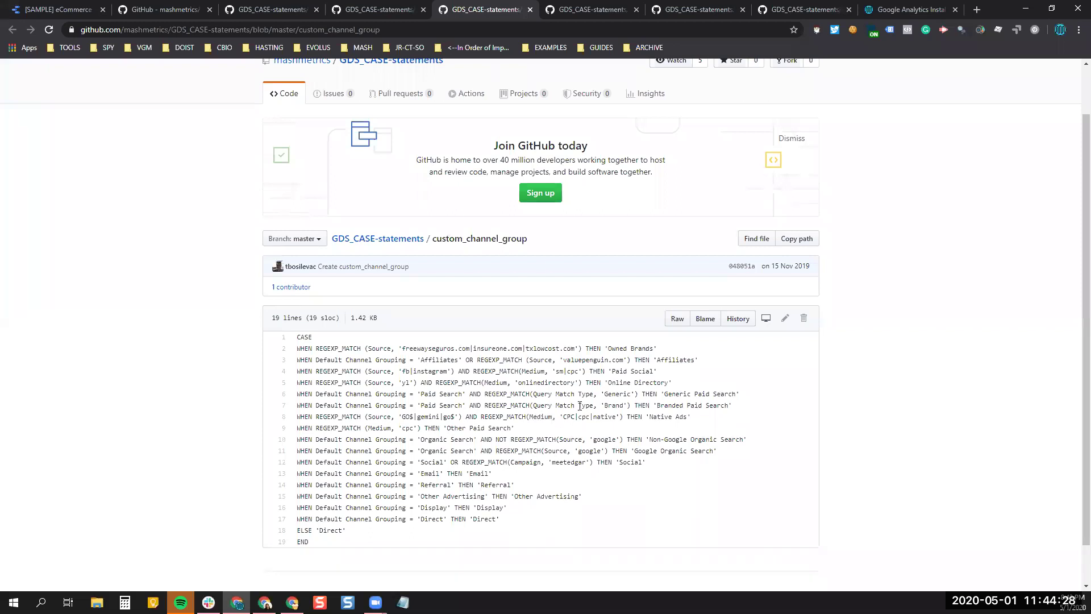
drag(611, 348, 715, 360)
drag(615, 370, 672, 384)
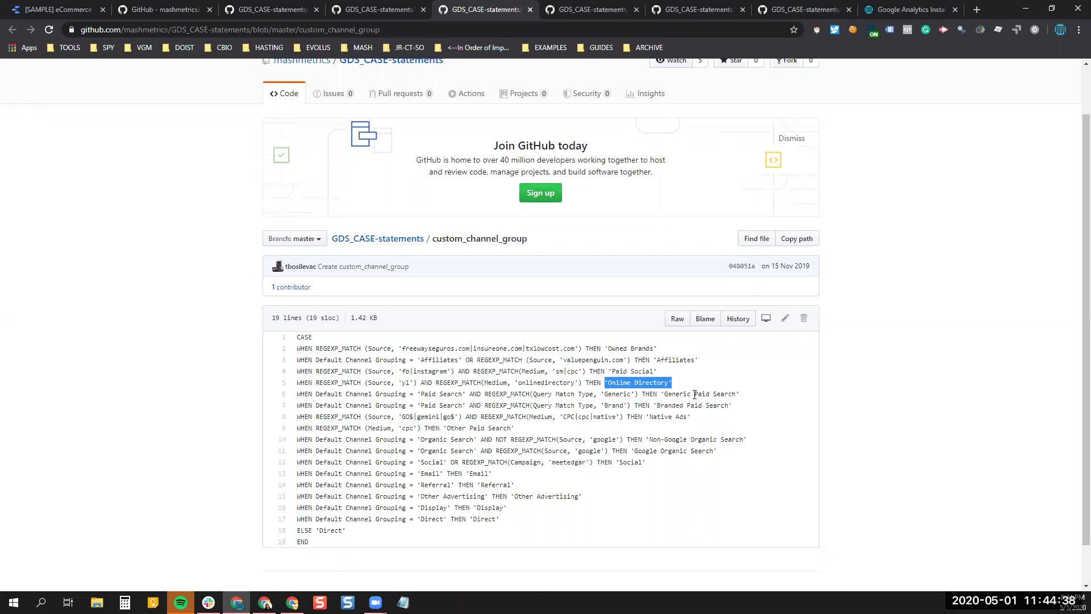
drag(671, 393, 734, 397)
click(685, 395)
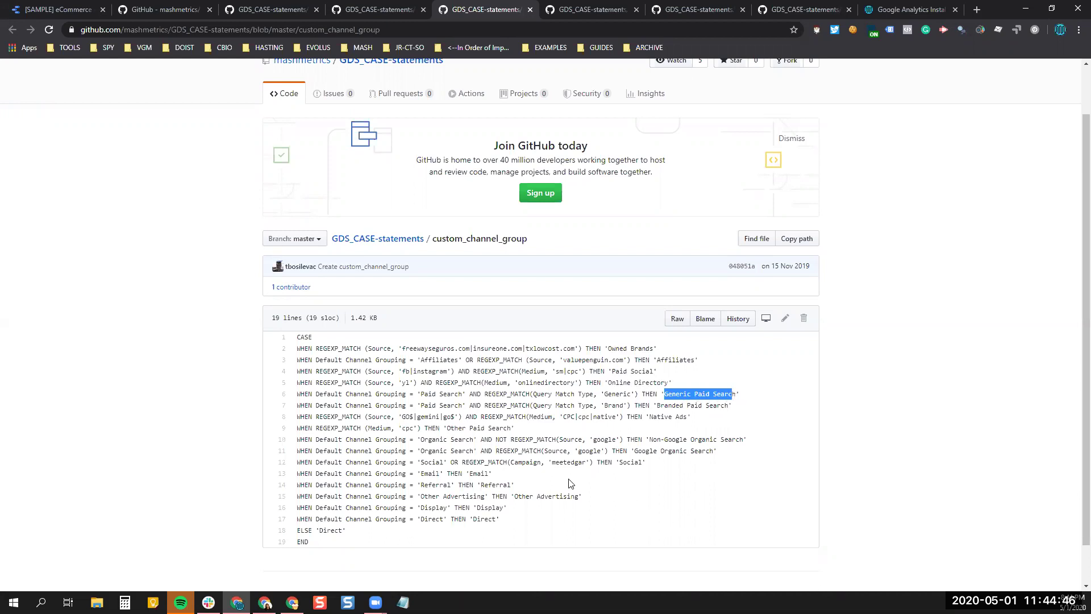
scroll(568, 480, down, 1)
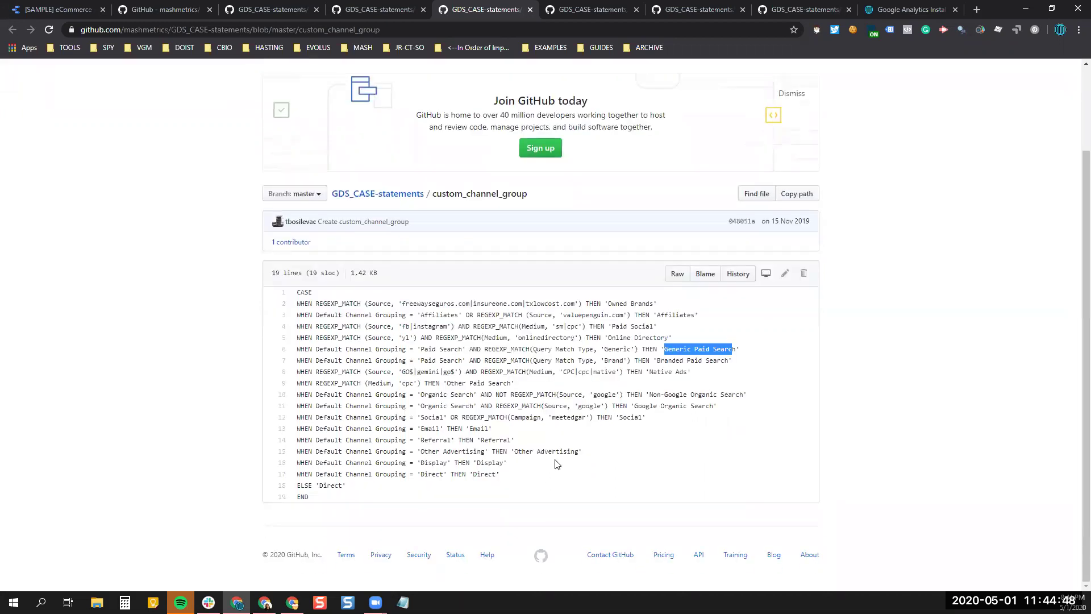
click(297, 292)
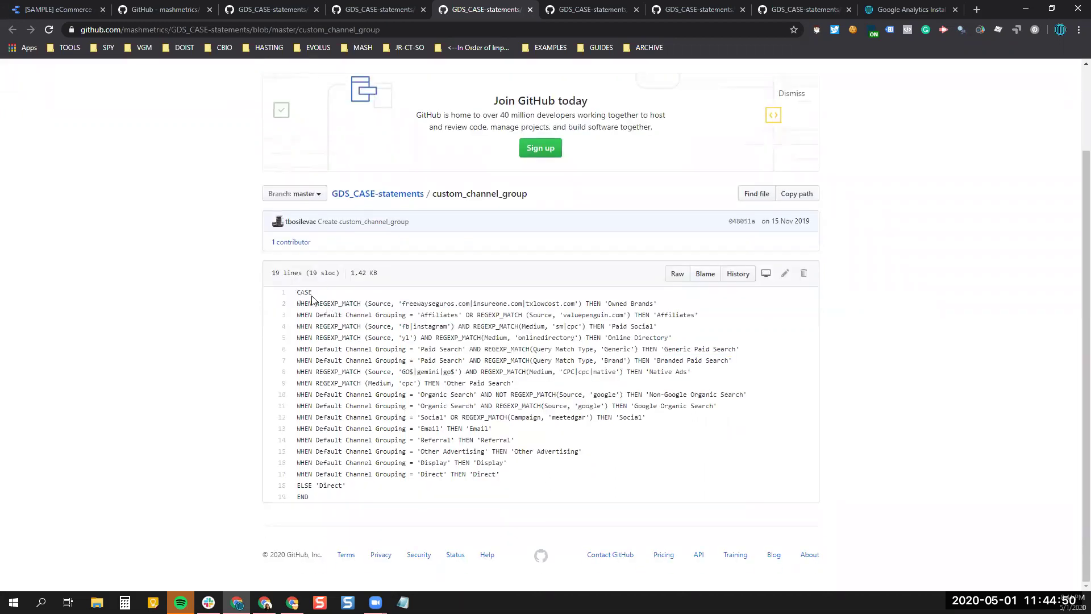
- Compare with default_channel_group, and in custom_channel_group highlight Query Match Type and the Default Channel Grouping = 'Organic Search' condition
click(352, 9)
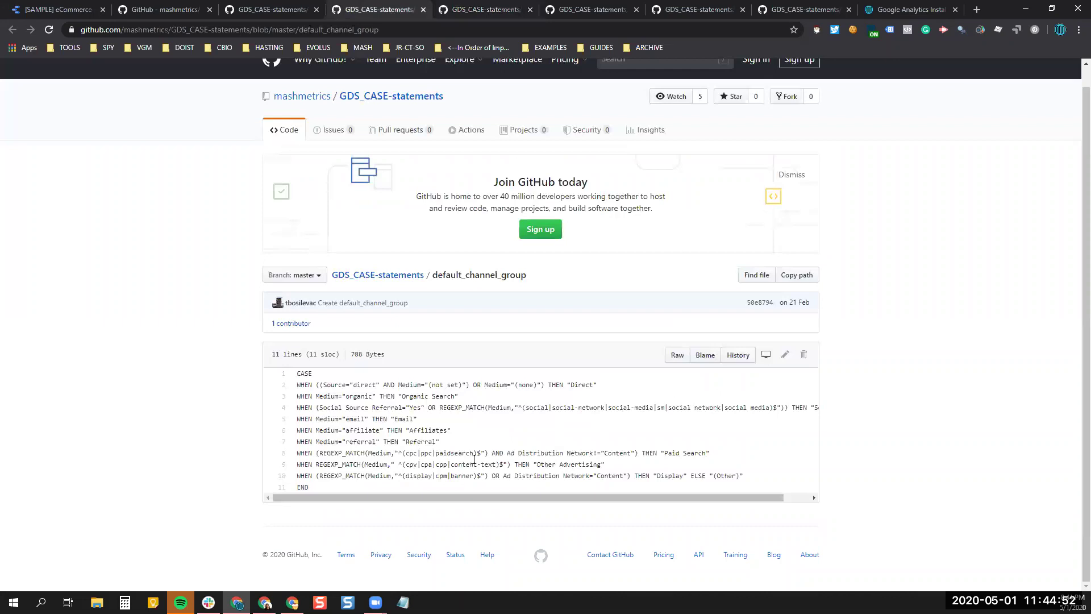
click(516, 6)
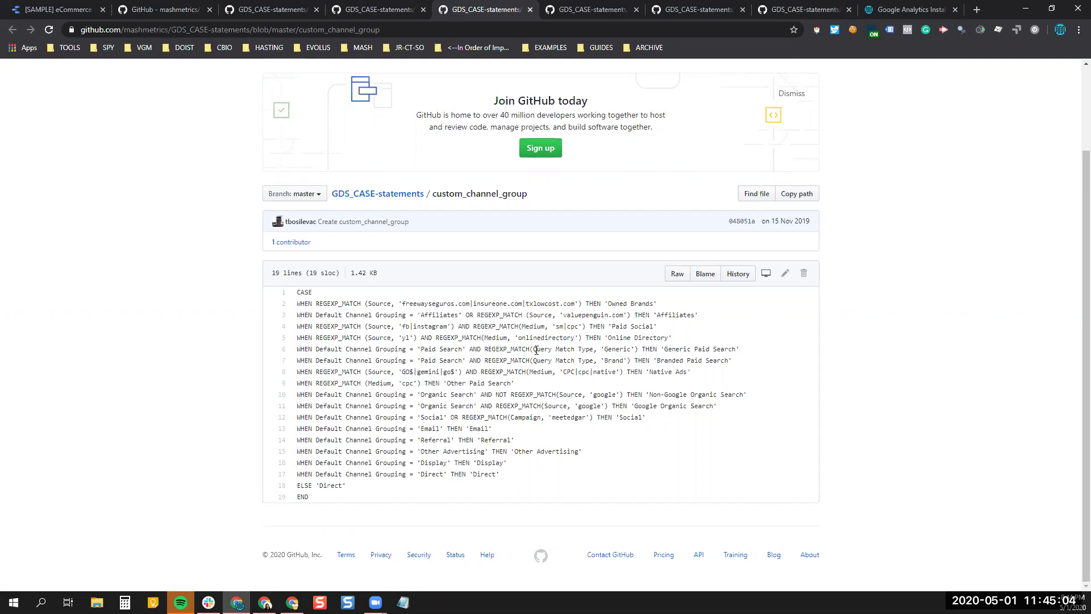
drag(534, 349, 595, 350)
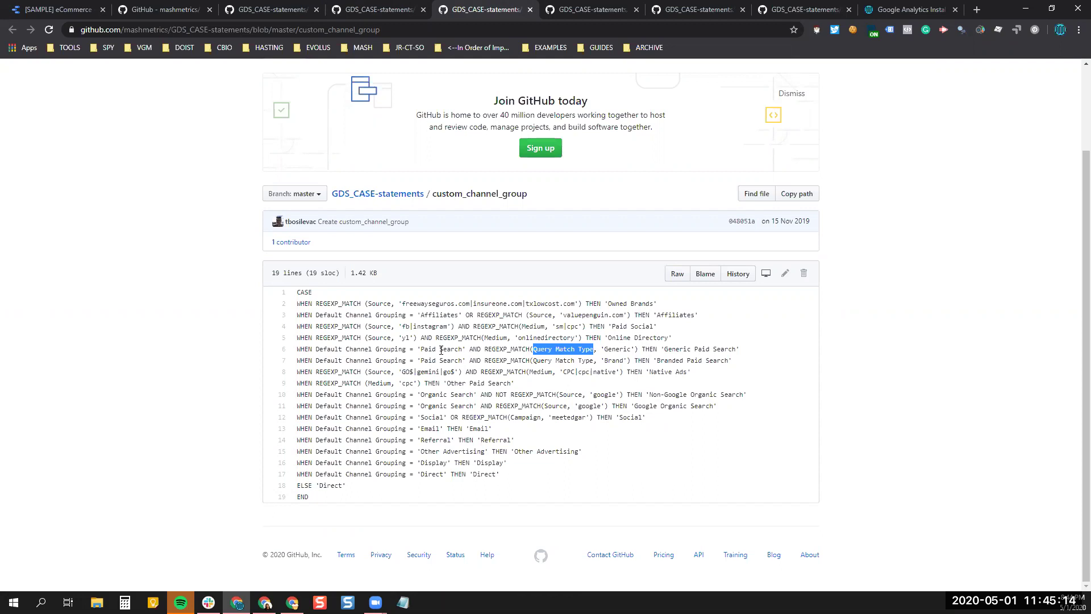
drag(315, 394, 476, 394)
drag(323, 395, 475, 394)
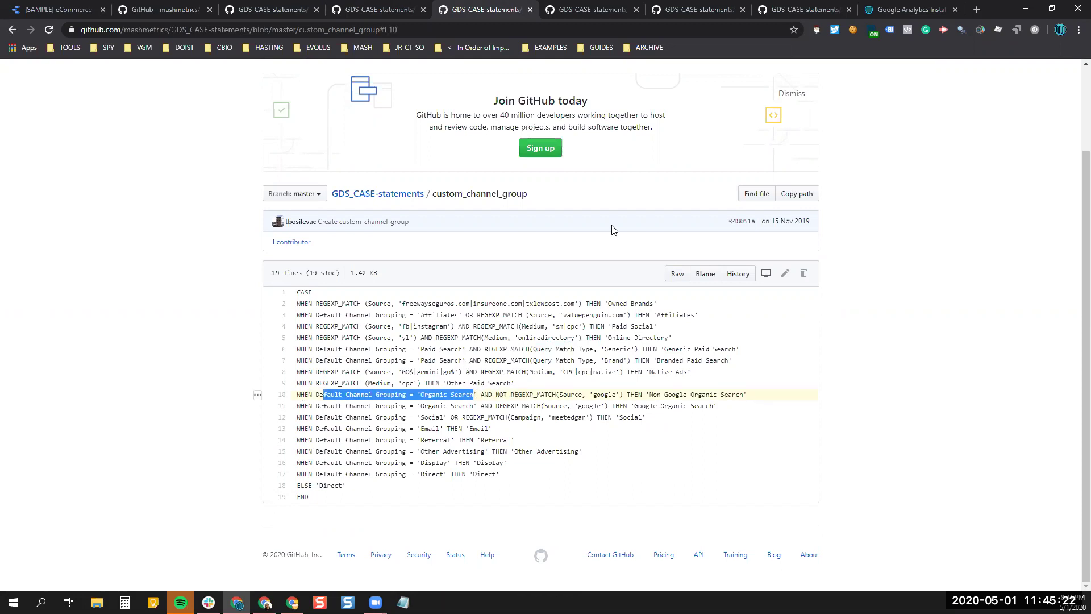
- Return to default_channel_group, highlight its entire CASE statement, and open the custom_content_group file
click(377, 7)
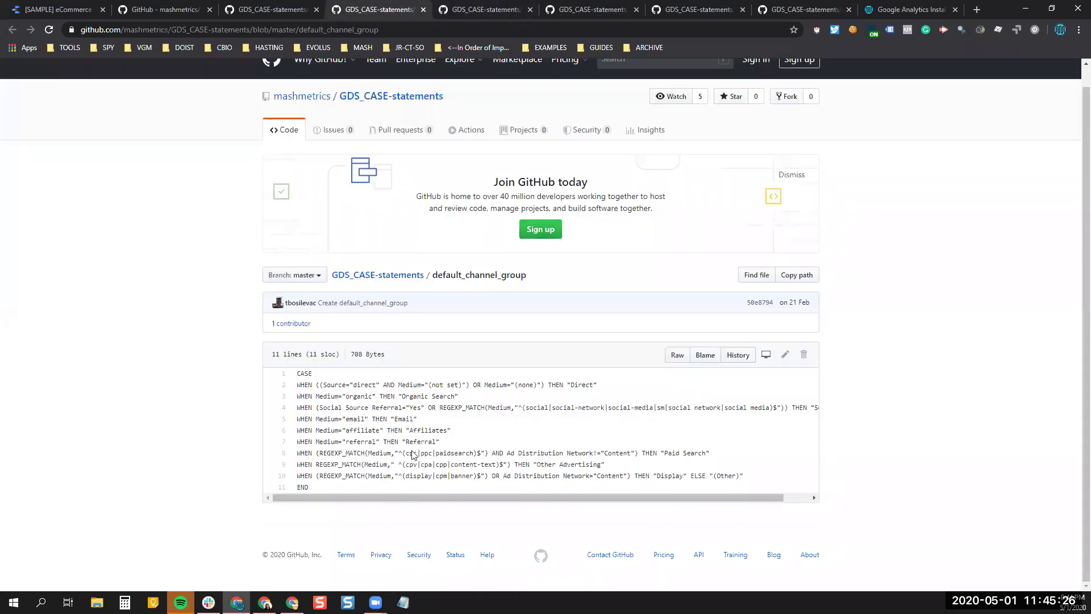
drag(301, 373, 382, 492)
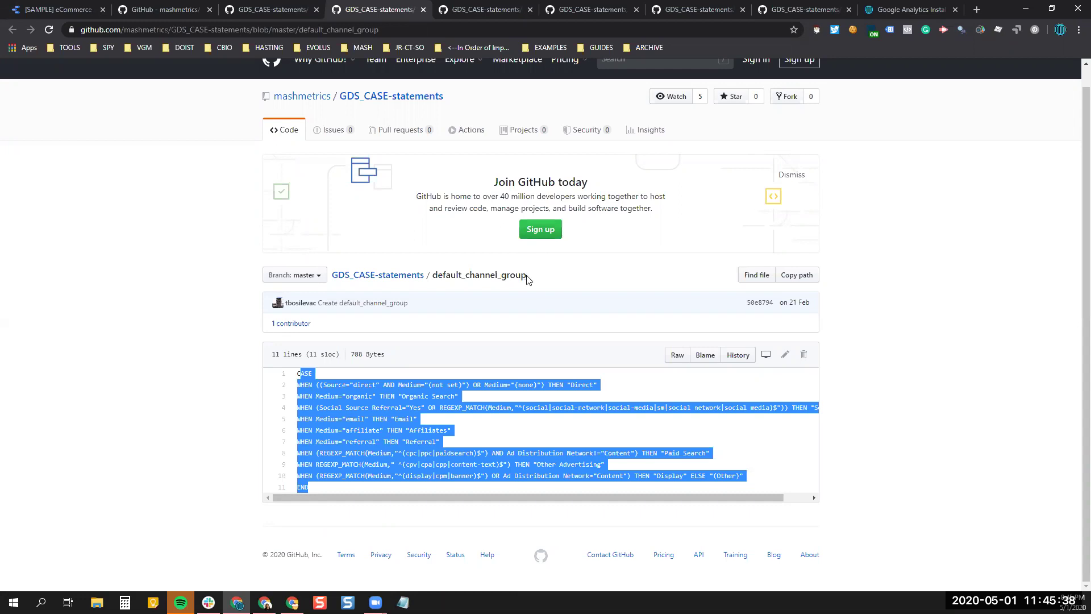
click(496, 5)
click(571, 6)
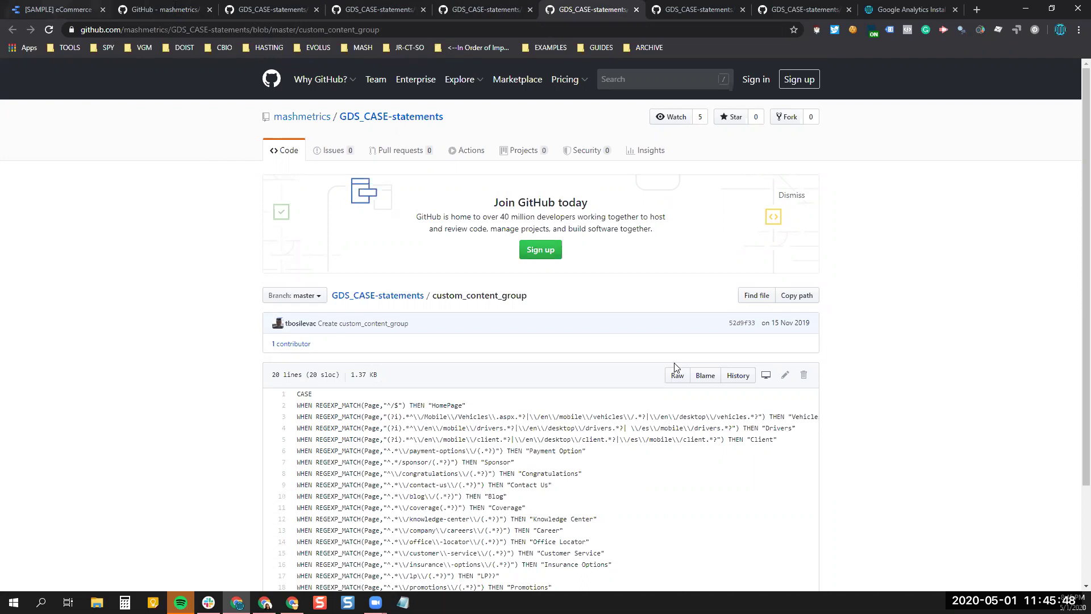
- Switch to the Data Studio dashboard and open its Engagement - Basic page
key(ctrl+1)
click(53, 108)
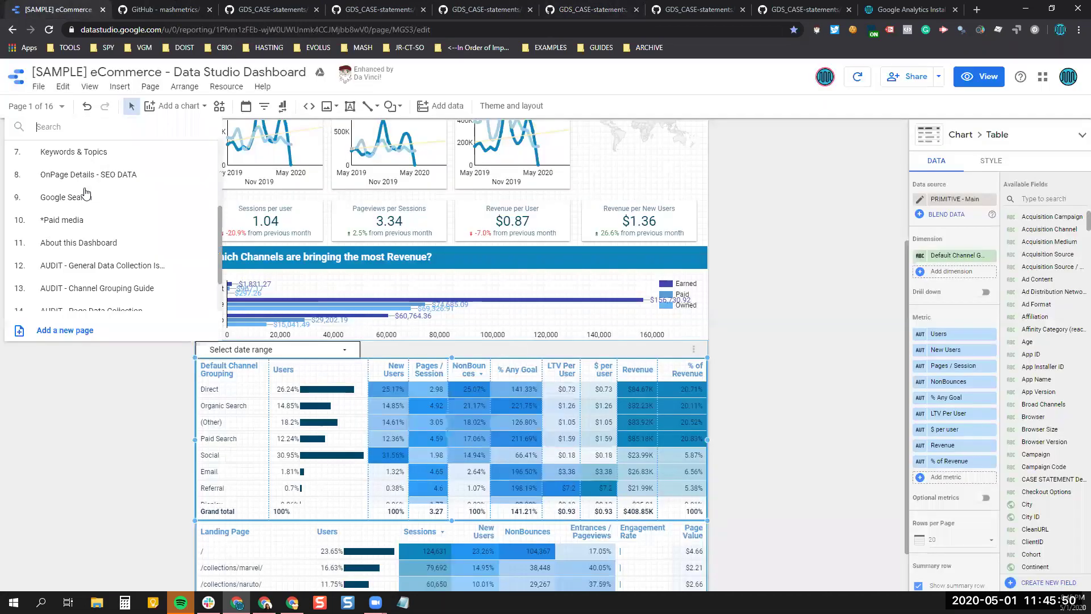
scroll(131, 227, up, 3)
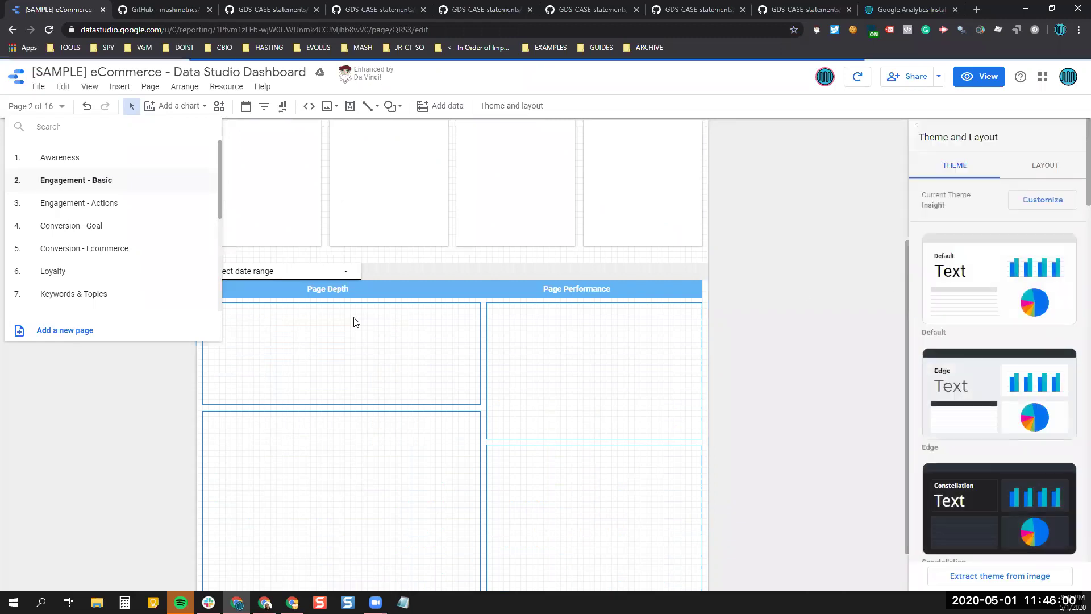
- Select the Group Page Depth table under Page Depth to inspect its data setup
click(322, 325)
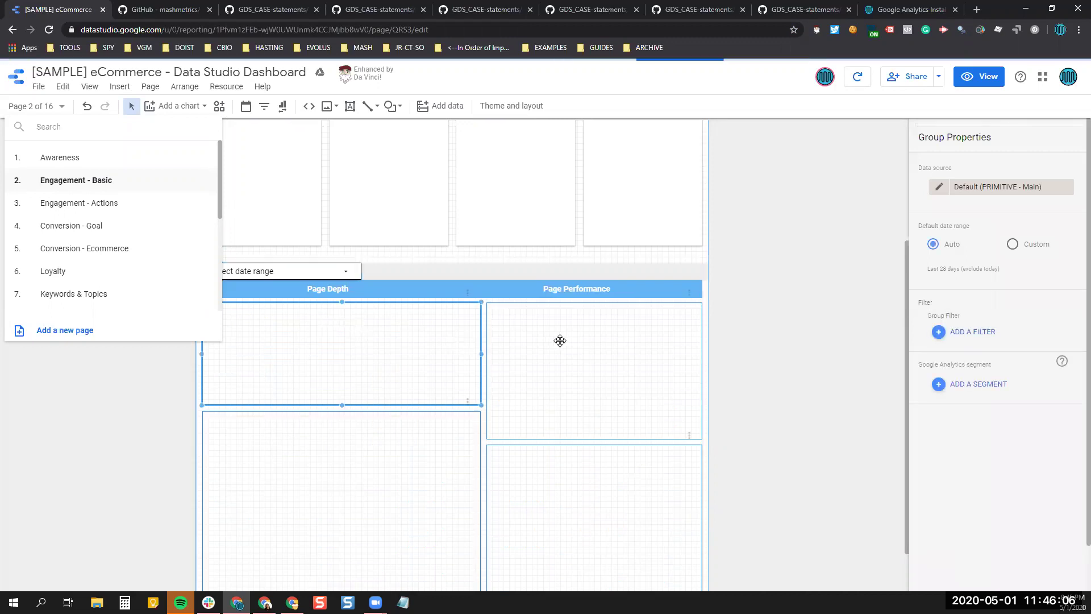
click(555, 339)
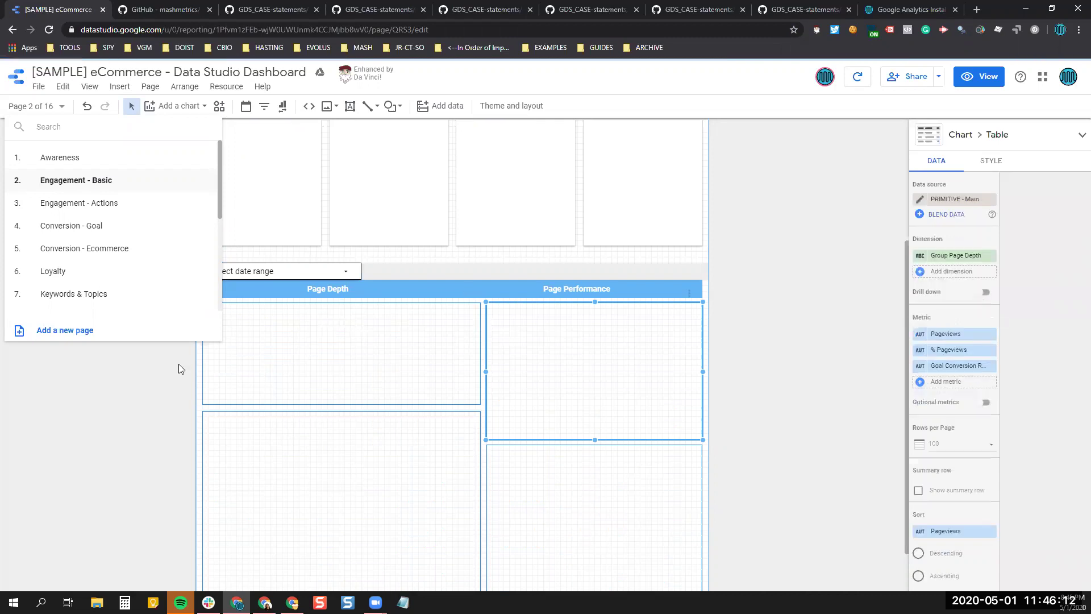
click(321, 408)
click(411, 339)
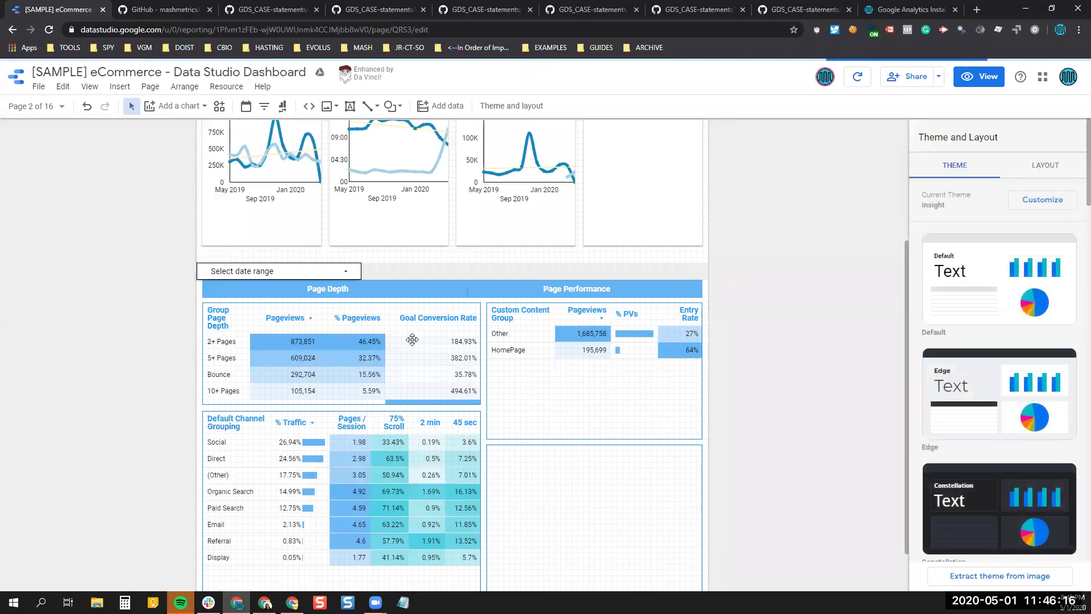
click(412, 339)
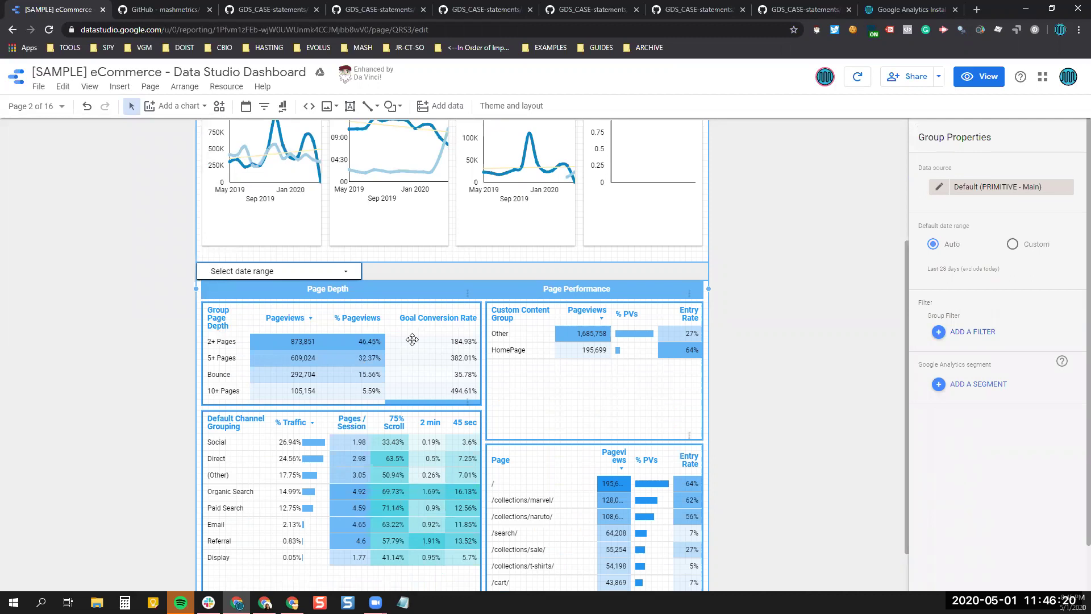
click(412, 340)
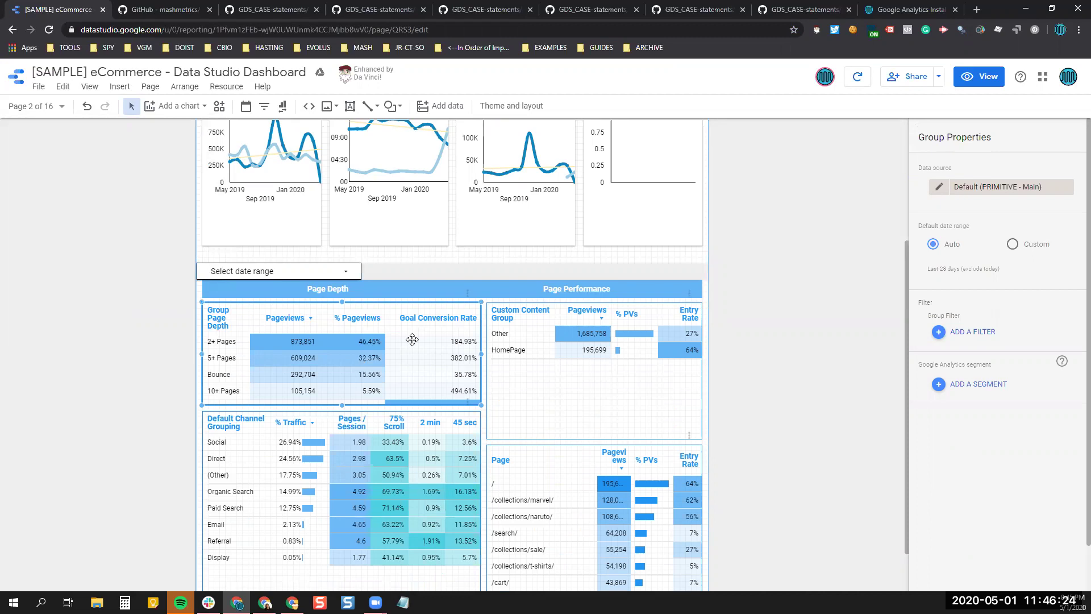
click(412, 339)
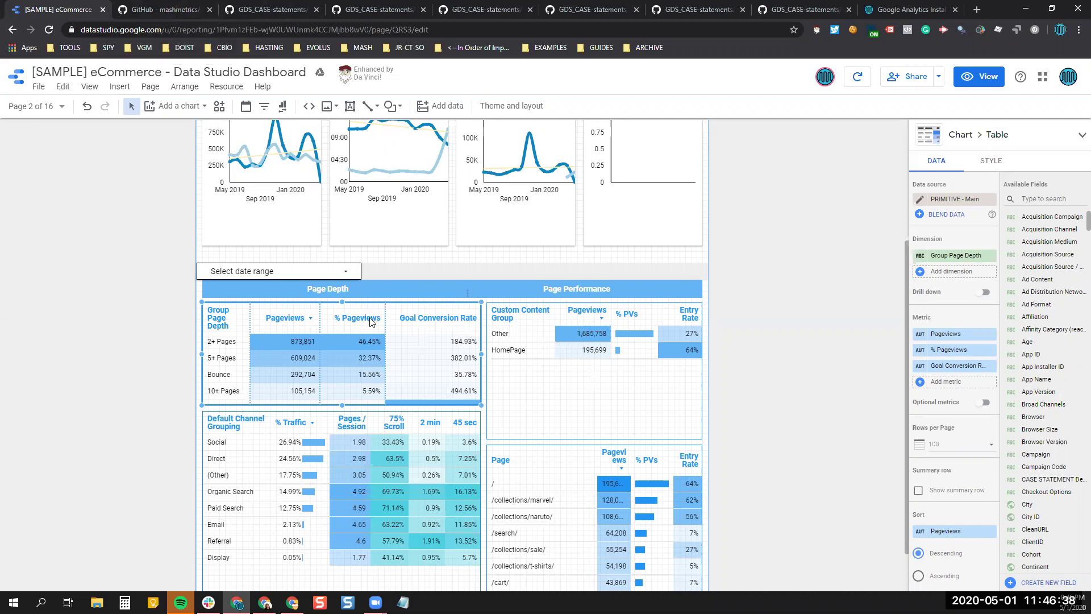
- Return to custom_content_group on GitHub and highlight its full statement from CASE to END, clearing the selection when finished
click(185, 7)
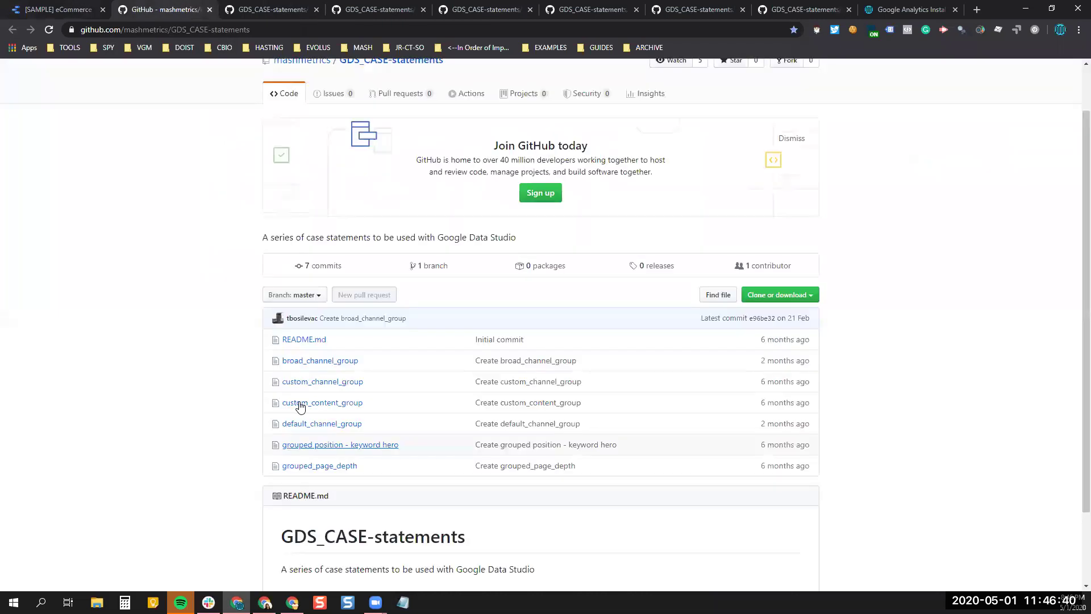
click(601, 9)
scroll(537, 451, down, 2)
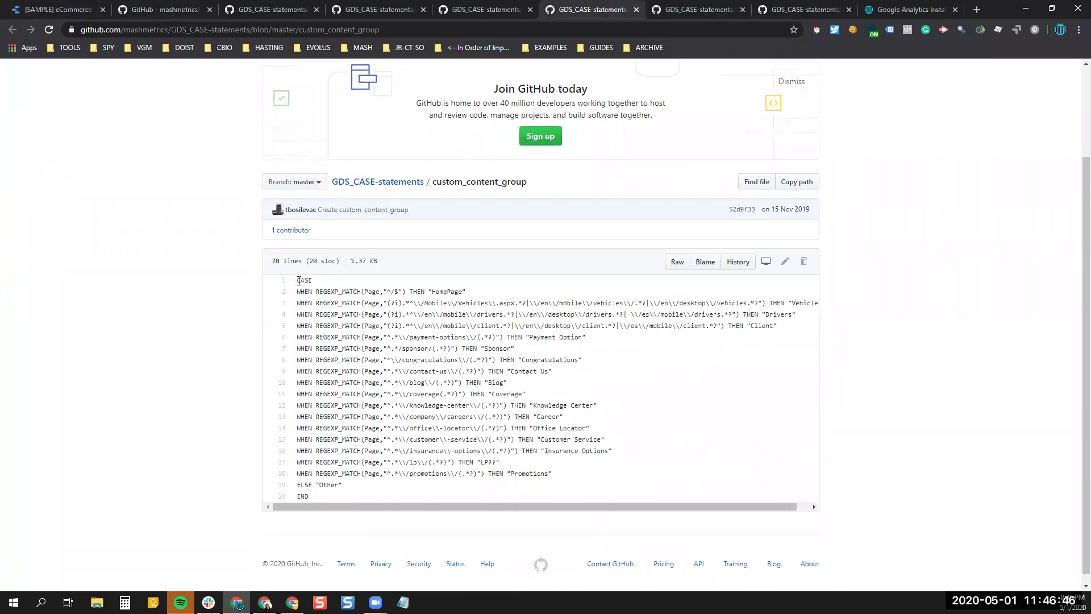
drag(297, 279, 433, 478)
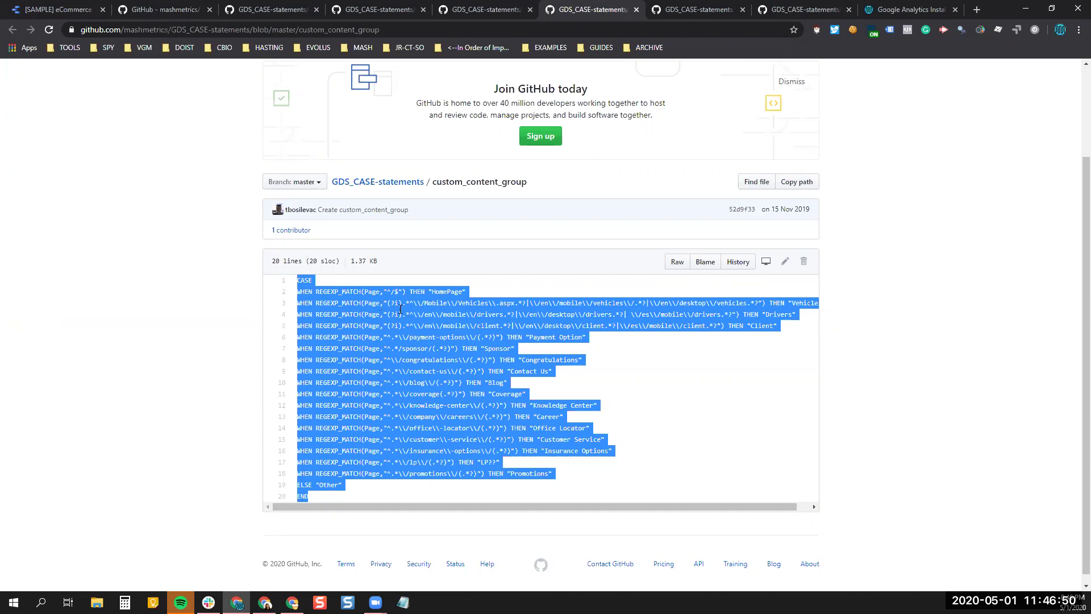
click(405, 288)
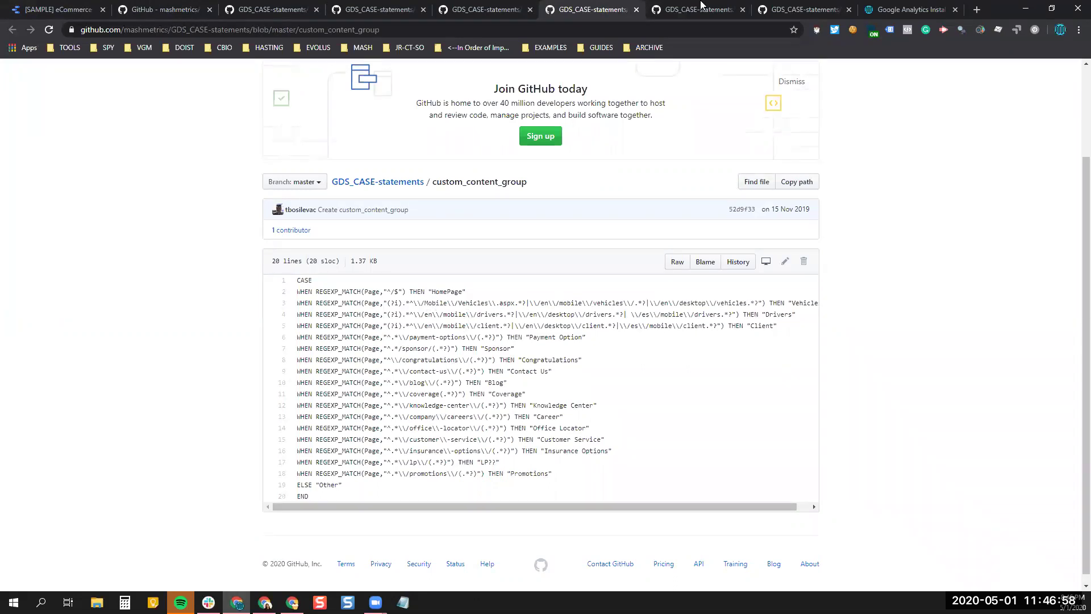
- Open the grouped_page_depth file, highlight its CASE statement and review it through to END
click(702, 6)
click(801, 10)
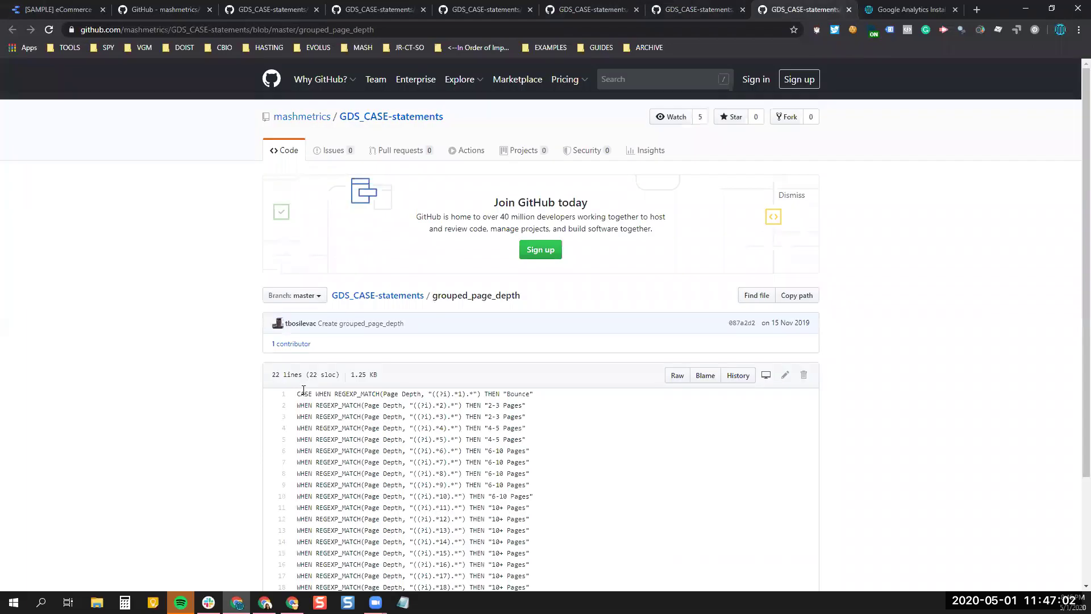
drag(300, 393, 478, 493)
scroll(479, 494, down, 2)
click(378, 453)
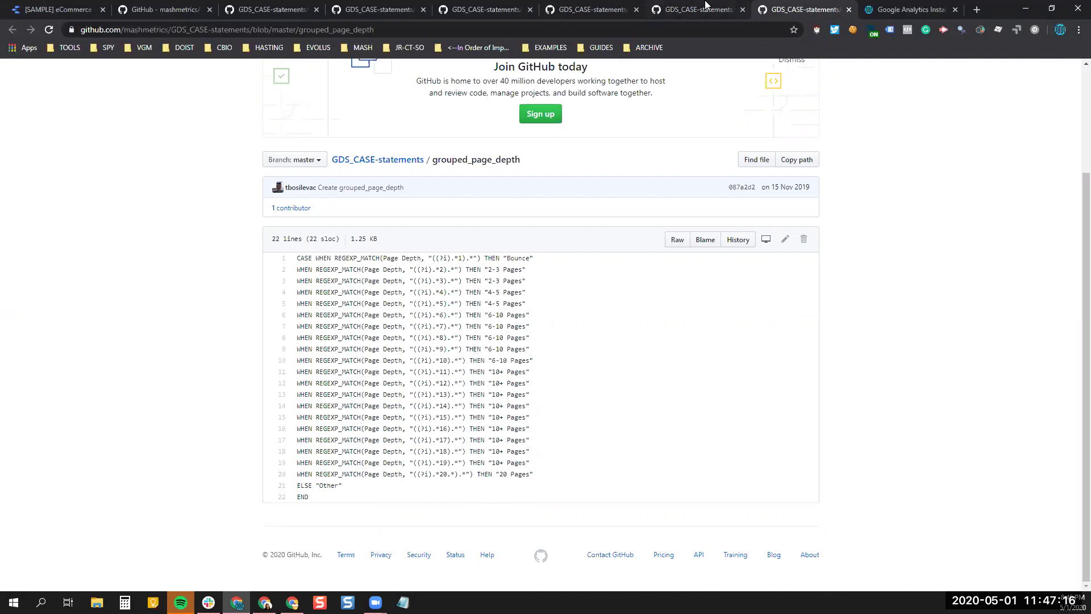
- Open the grouped position - keyword hero file, highlight its title, and clear the selection to view the Position CASE statement
key(ctrl+shift+Tab)
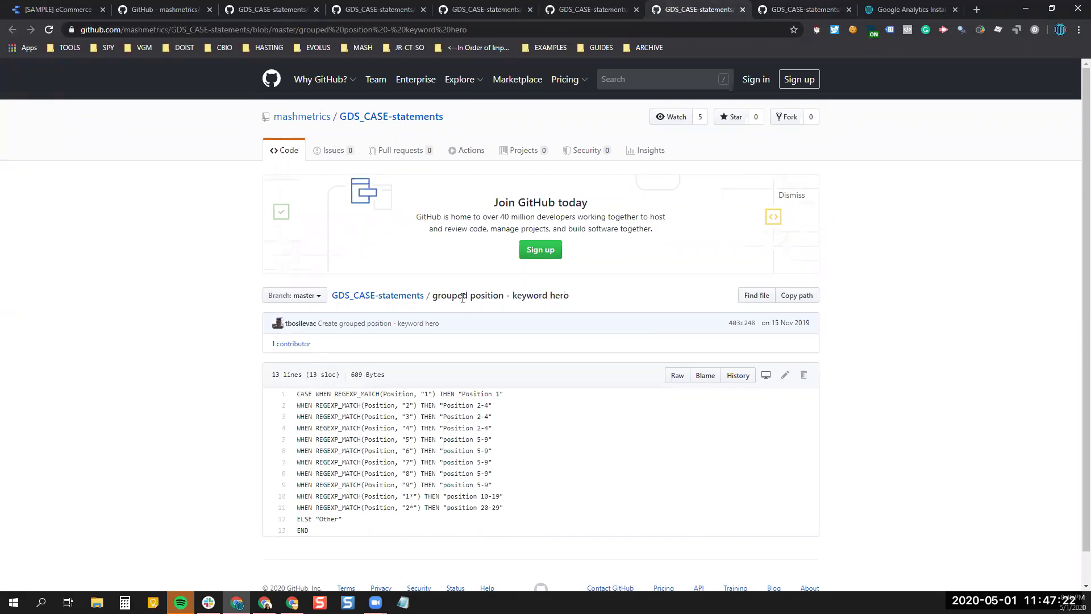
drag(579, 299, 434, 300)
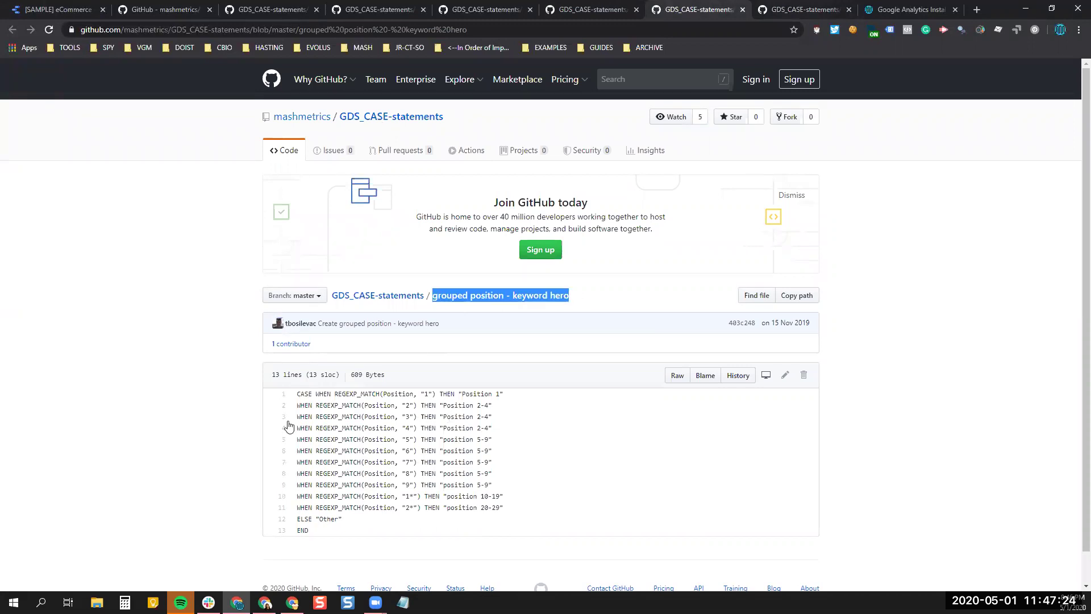
click(313, 393)
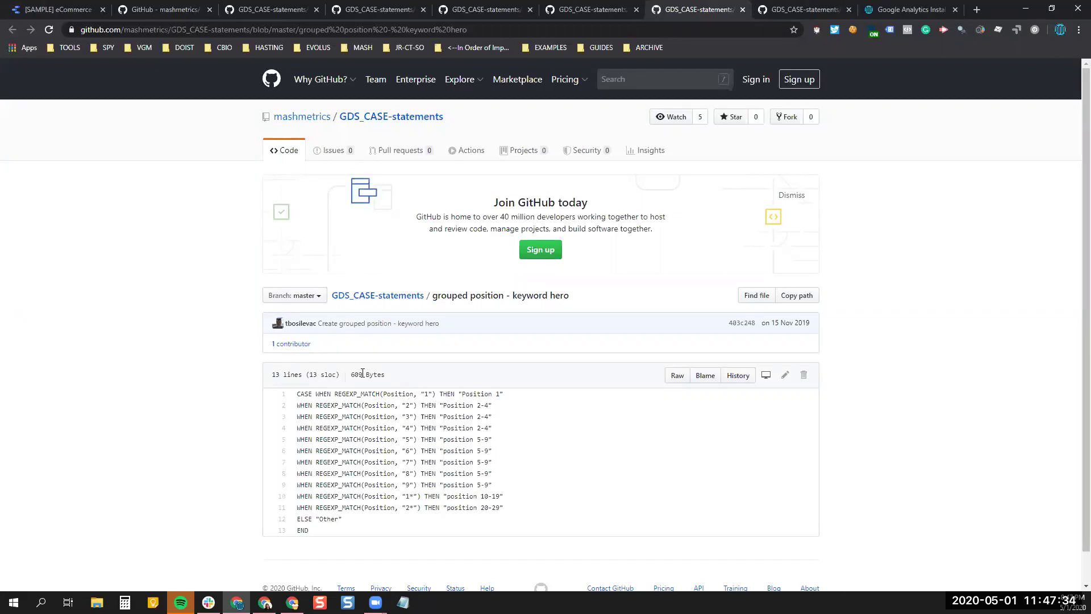
- Highlight the Position CASE statement through END, clear the selection, and return to the sample eCommerce dashboard
drag(324, 393, 410, 535)
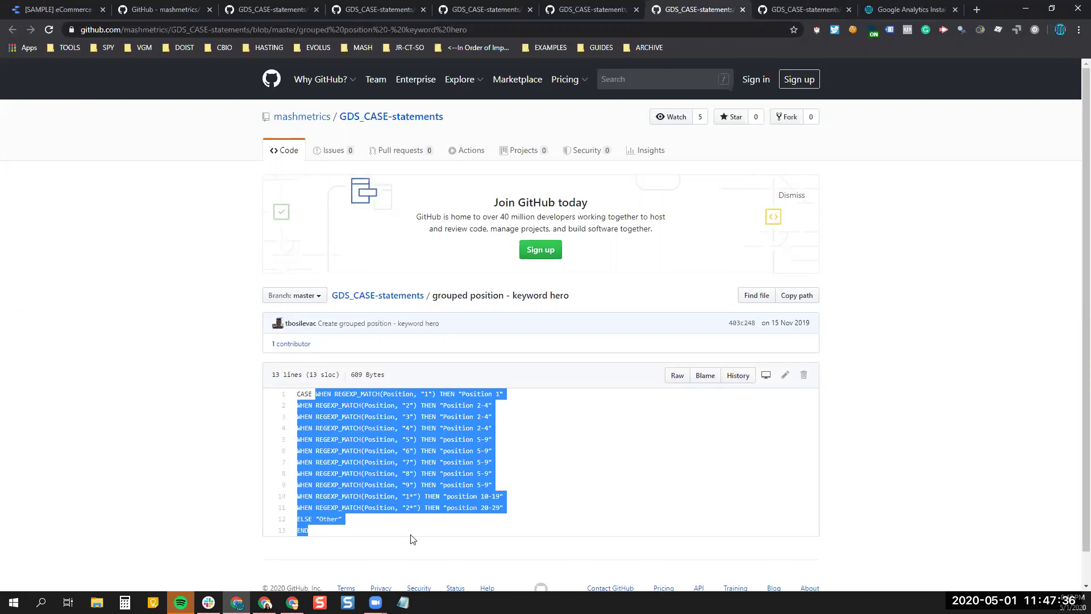
click(558, 194)
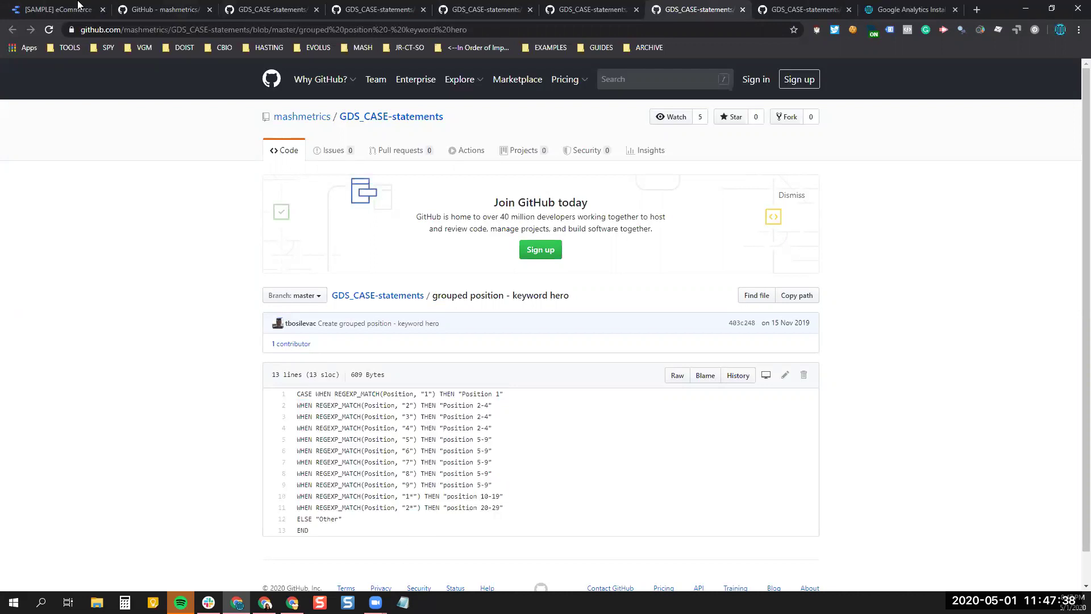
click(57, 9)
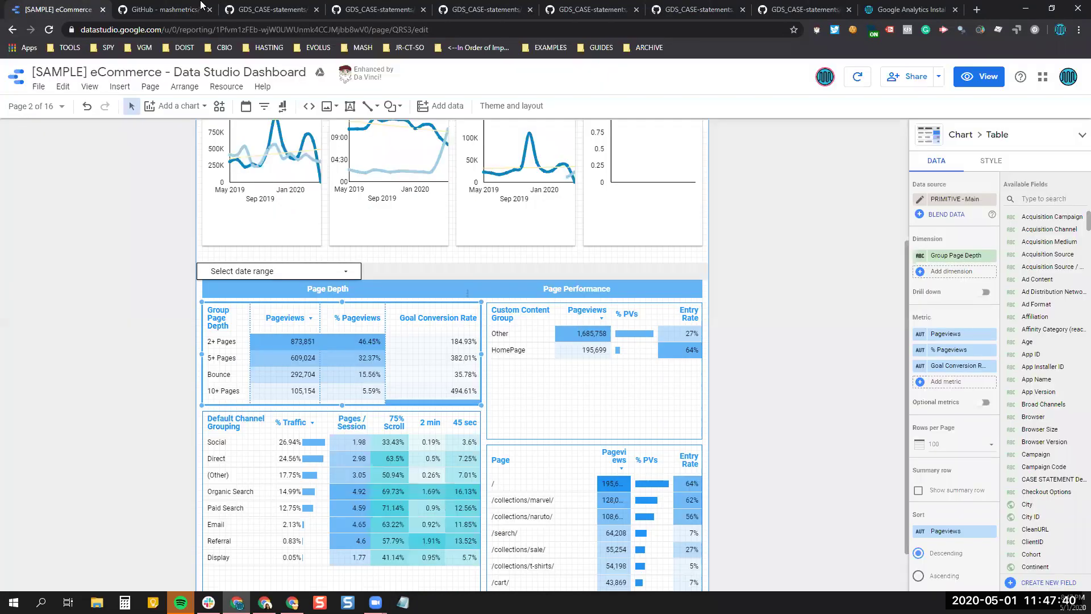
- Go back to the GDS_CASE-statements repository overview on GitHub, highlight its web address and clear the selection
key(ctrl+Tab)
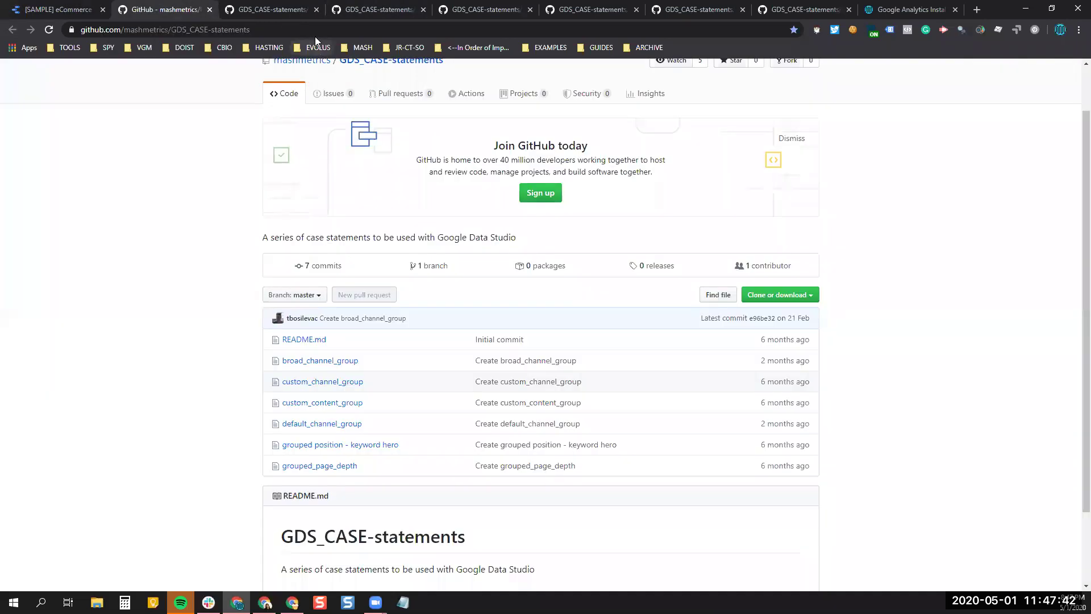
click(314, 28)
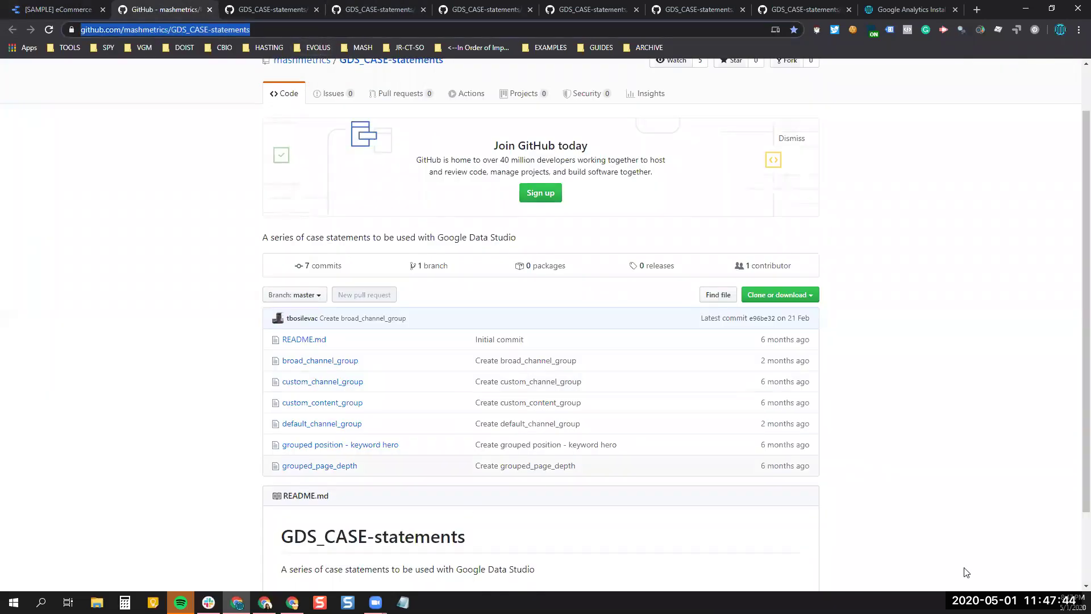
click(1076, 440)
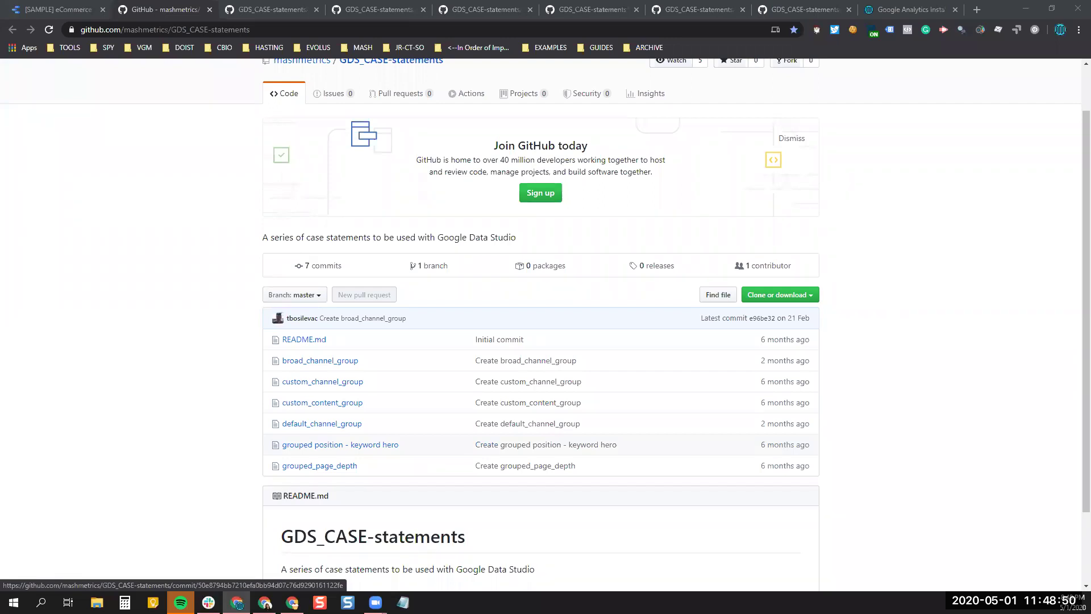
- Return to the sample eCommerce dashboard and open its Keywords & Topics page, closing the page list when finished
key(ctrl+1)
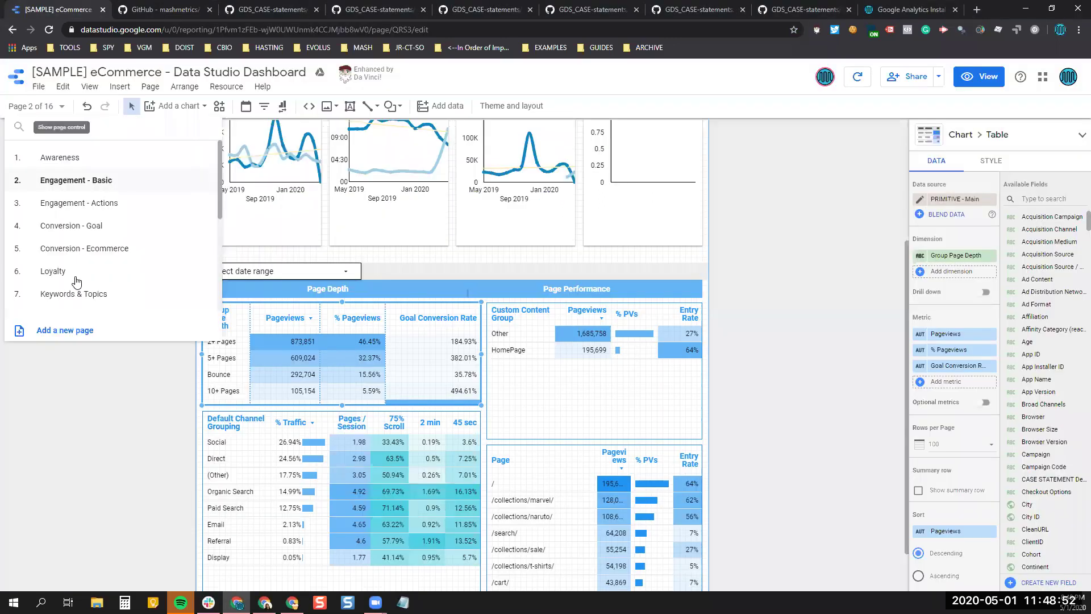
scroll(88, 196, down, 2)
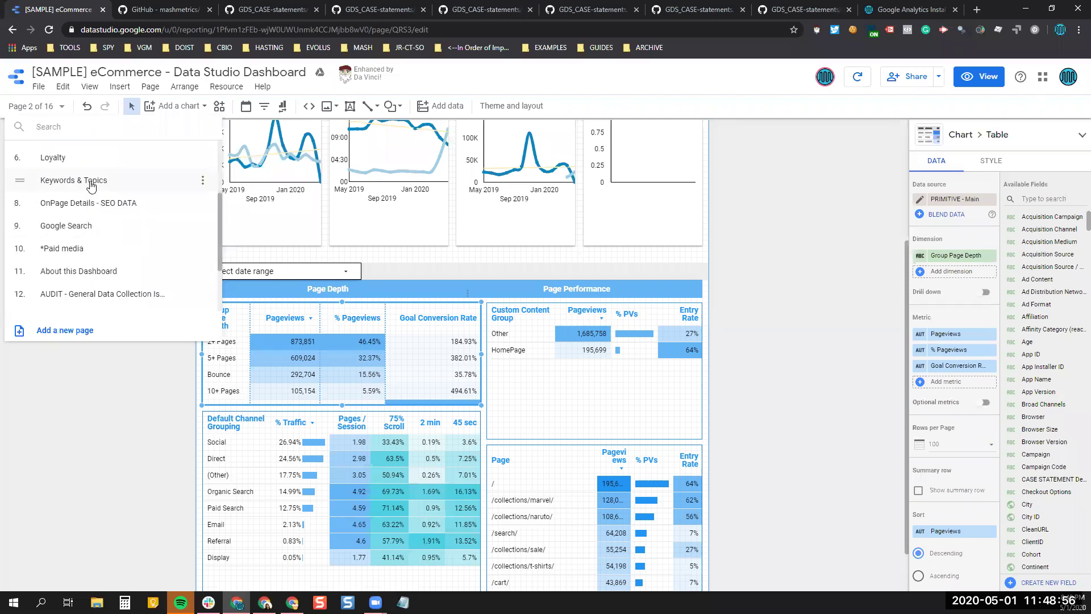
click(90, 183)
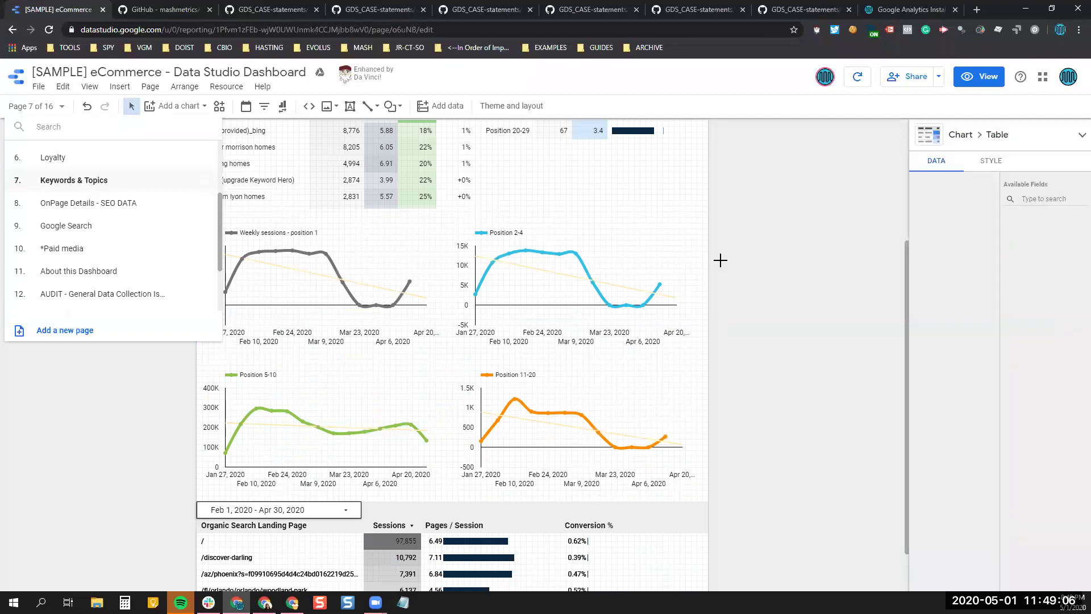
click(113, 392)
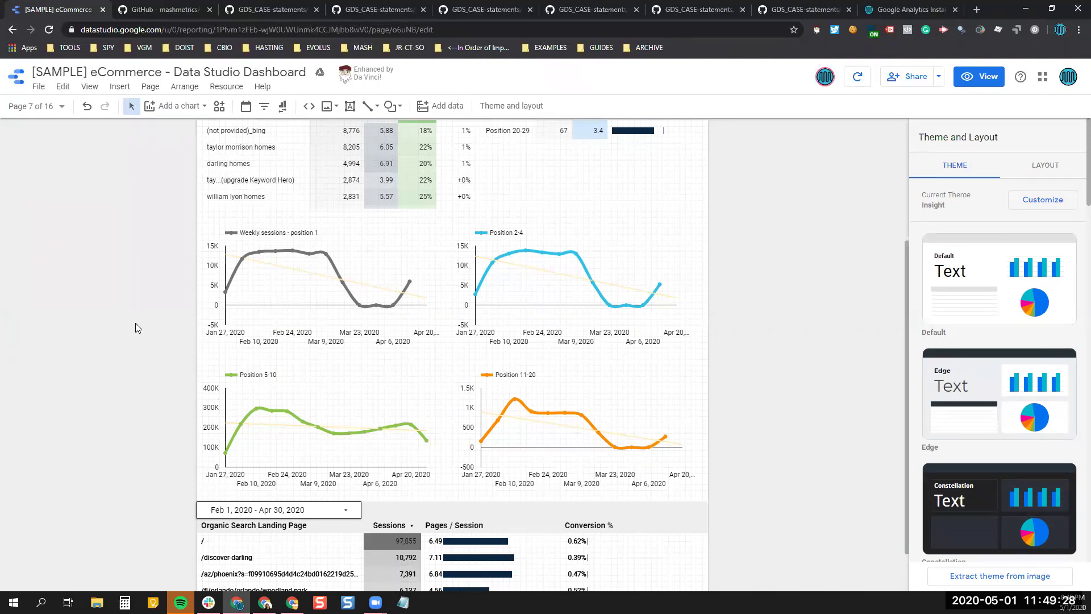
- Review the position trend charts and select the Position Grouping table to inspect its data setup
scroll(135, 323, down, 1)
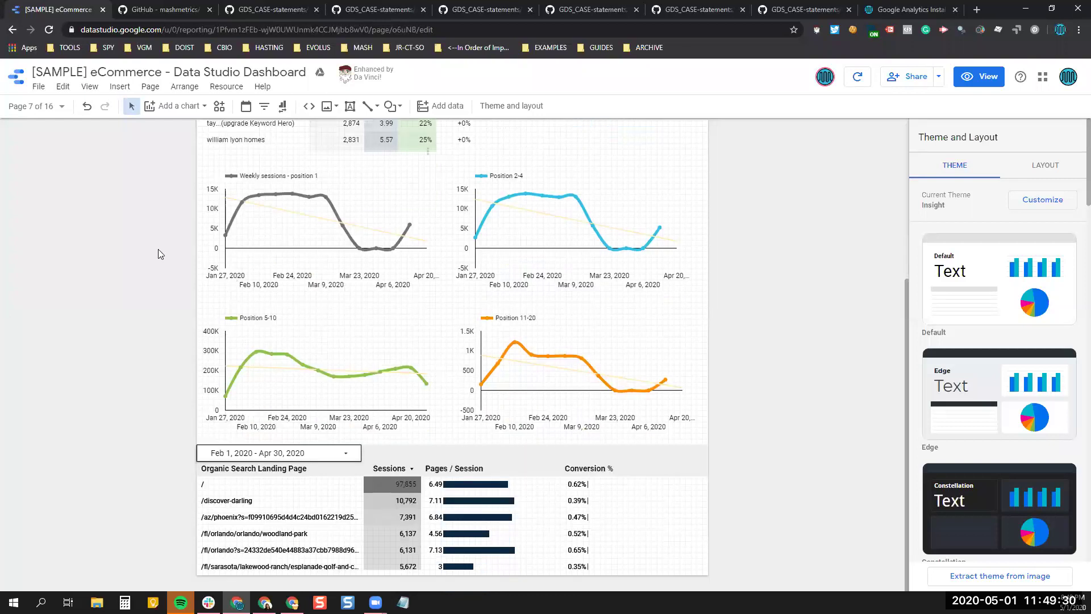
scroll(411, 223, up, 1)
scroll(411, 223, up, 1)
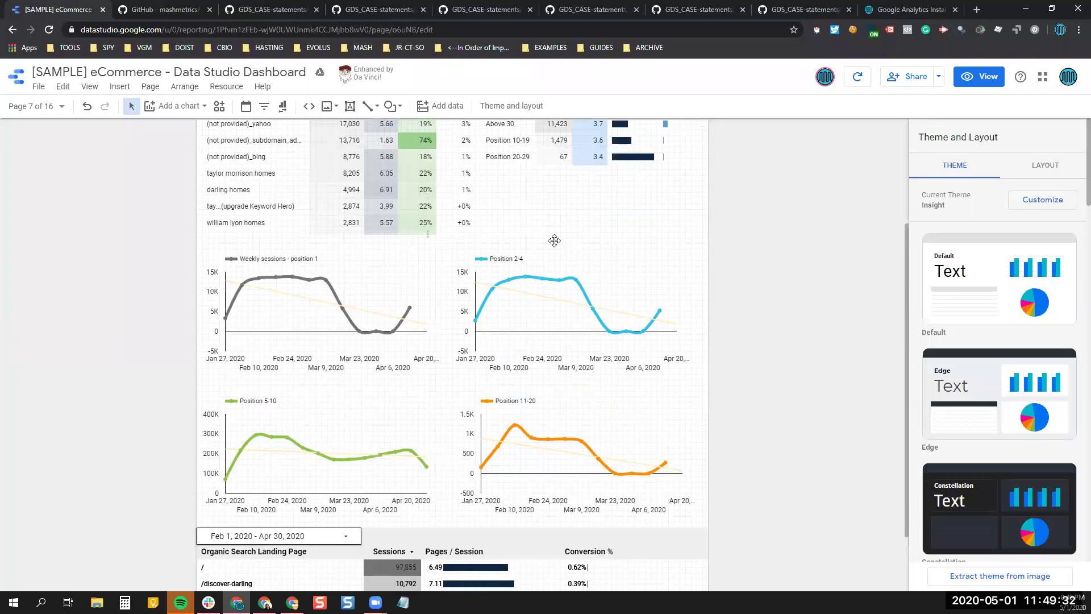
scroll(554, 240, up, 1)
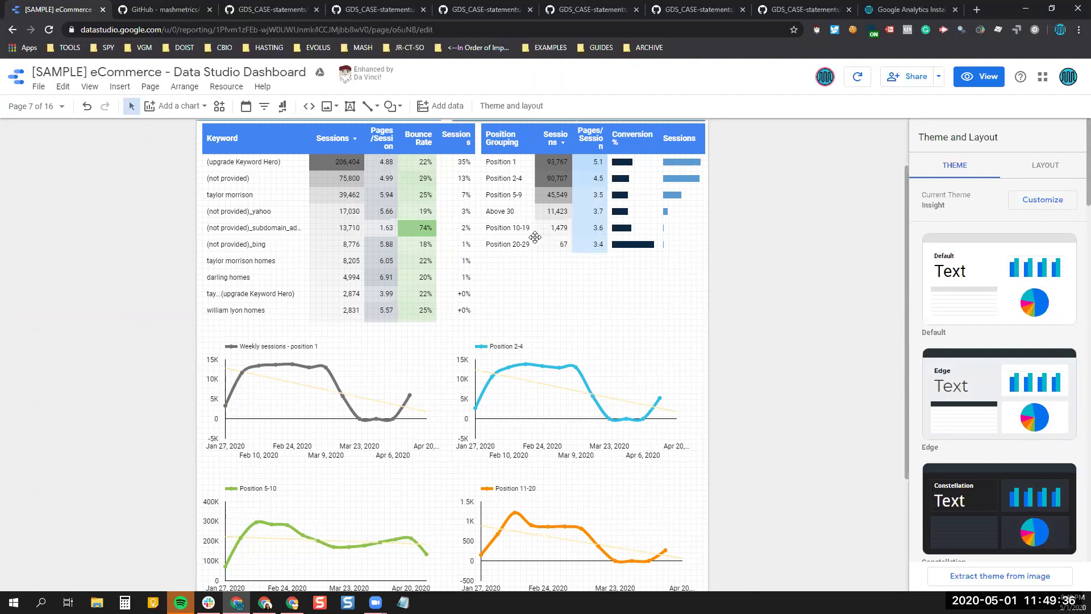
click(517, 213)
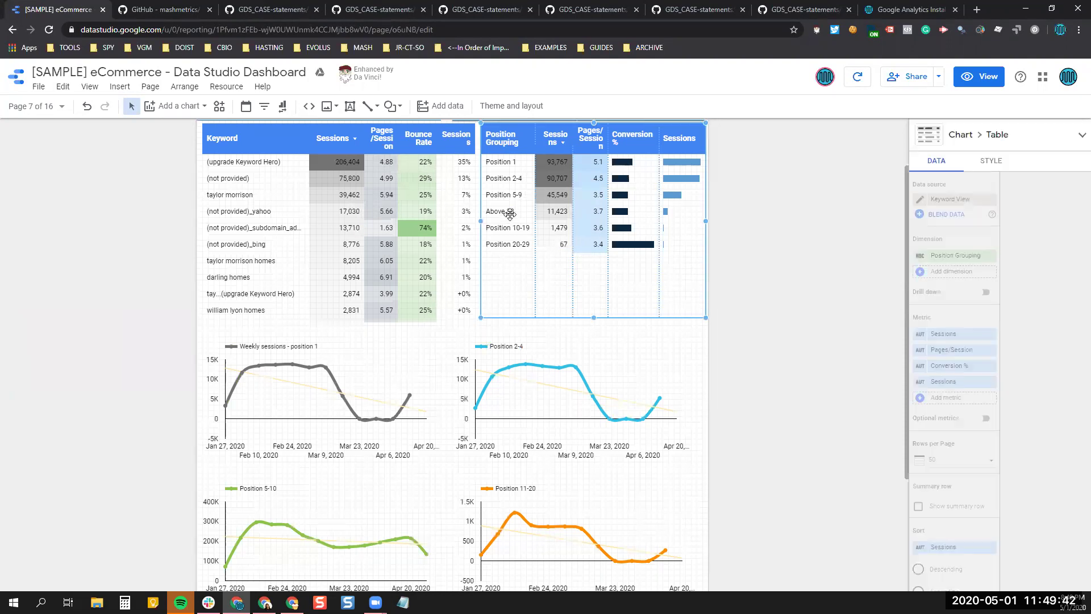
- Open the Position Grouping dimension's formula, read its CASE statement, then close it without changes and deselect the table
click(921, 258)
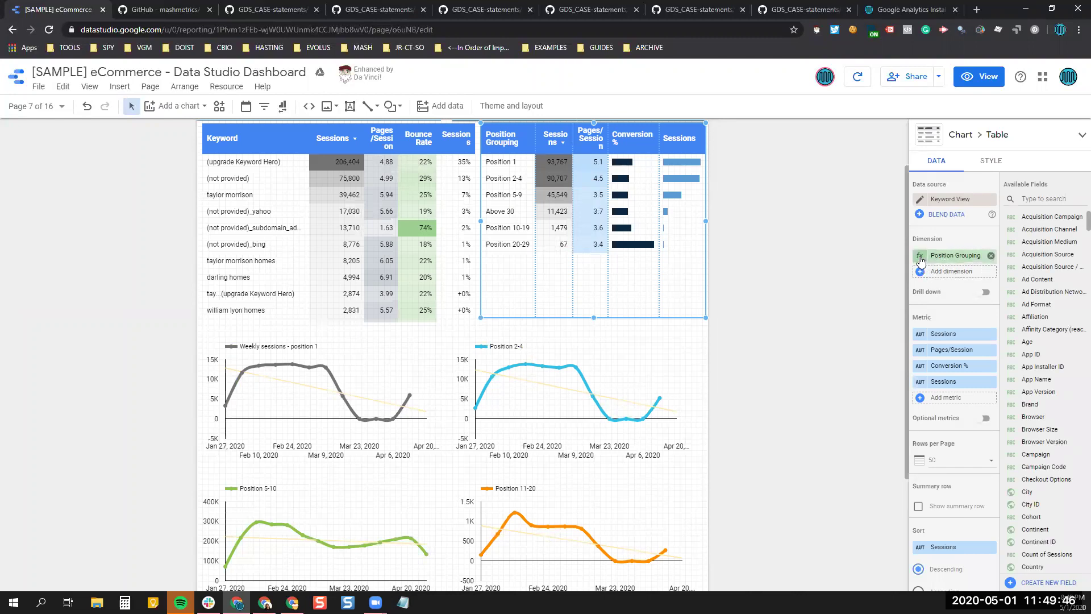
click(920, 257)
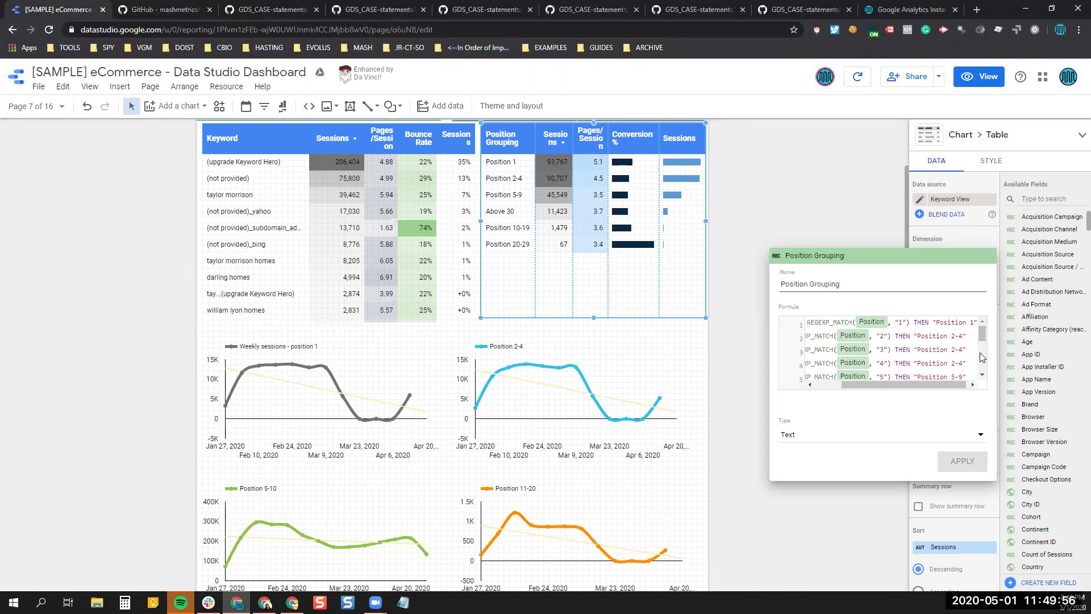
scroll(985, 347, down, 1)
scroll(986, 357, down, 2)
drag(948, 392, 903, 391)
scroll(981, 371, up, 4)
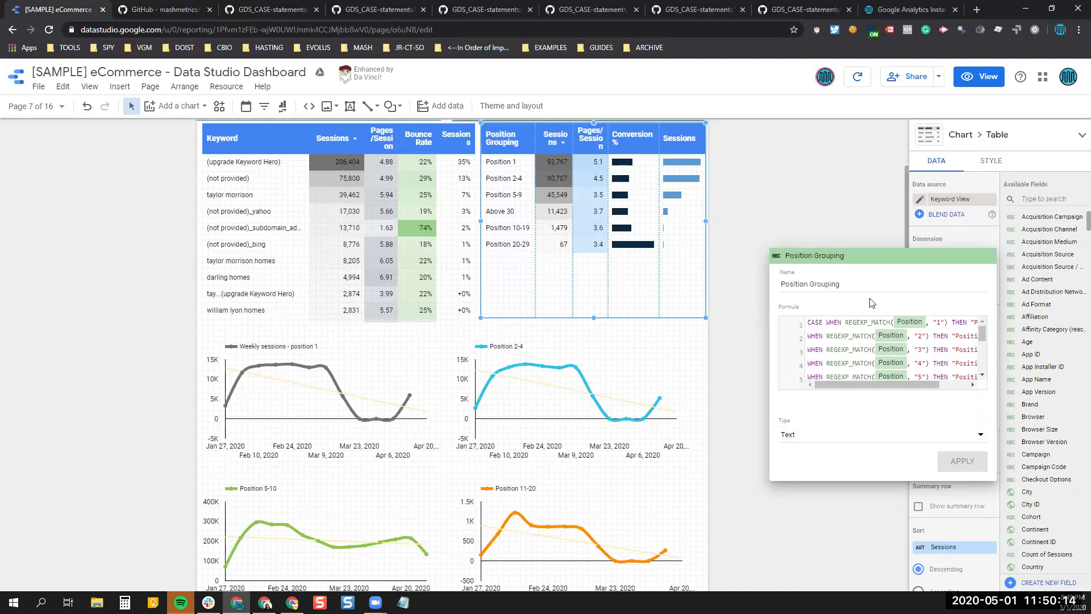
click(738, 386)
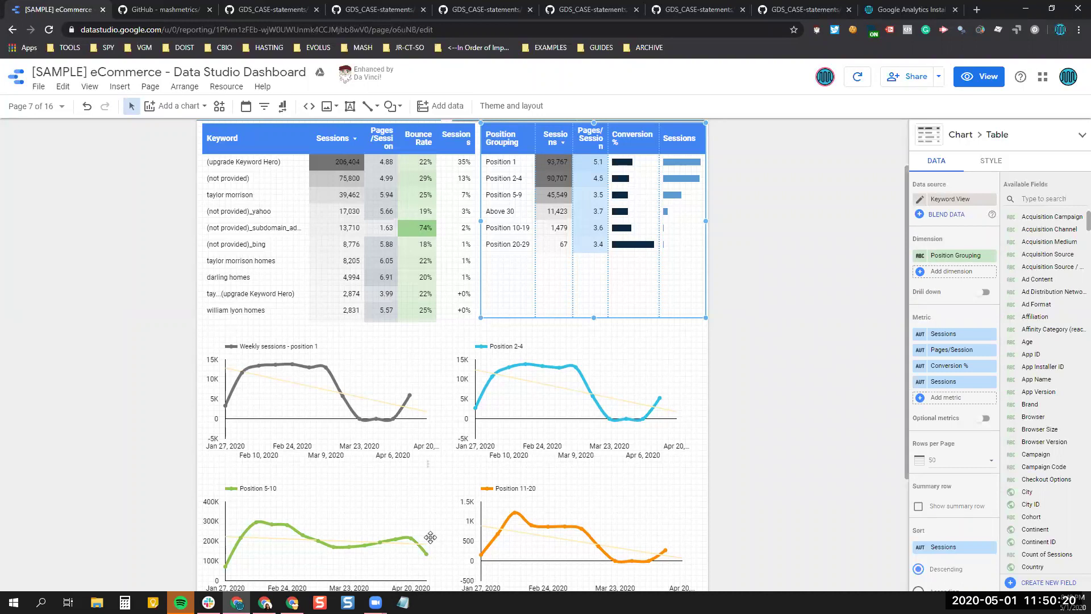
click(790, 420)
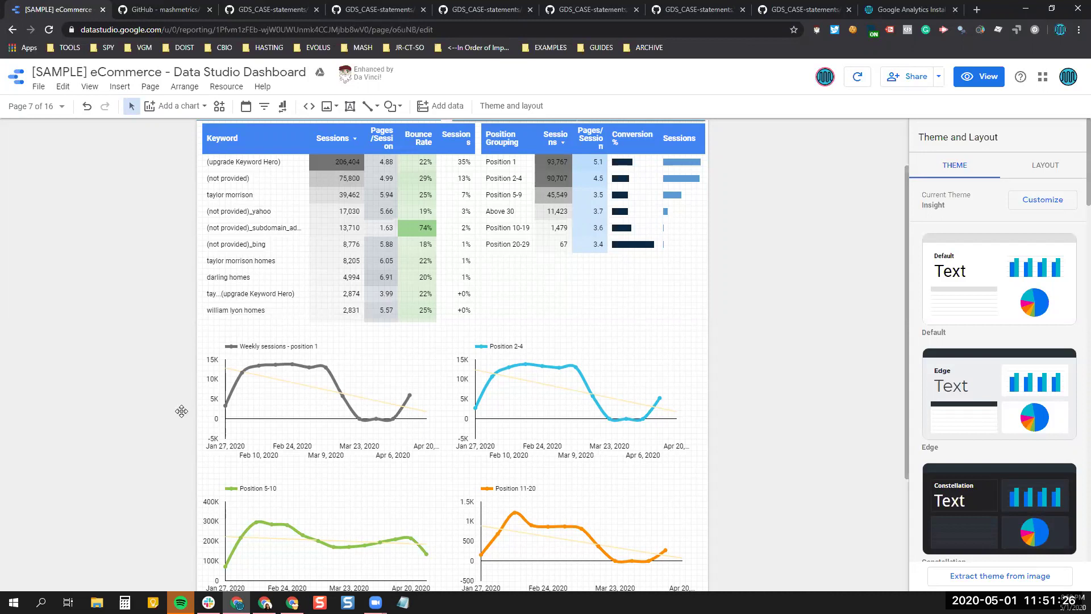
- Open page 12 of the dashboard, the AUDIT page on general data collection issues
click(59, 108)
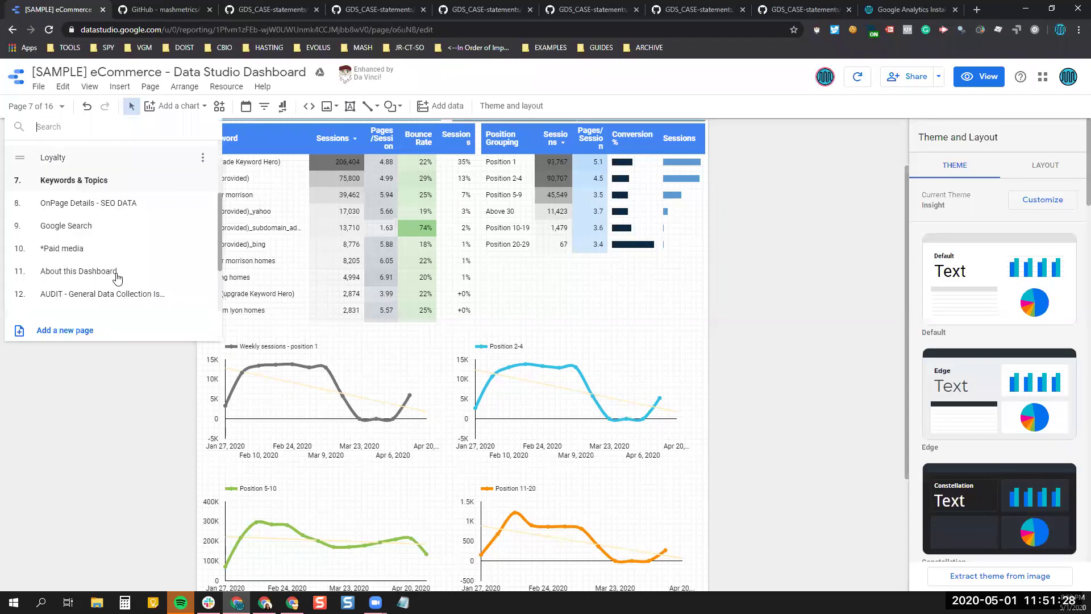
scroll(115, 242, down, 1)
click(116, 246)
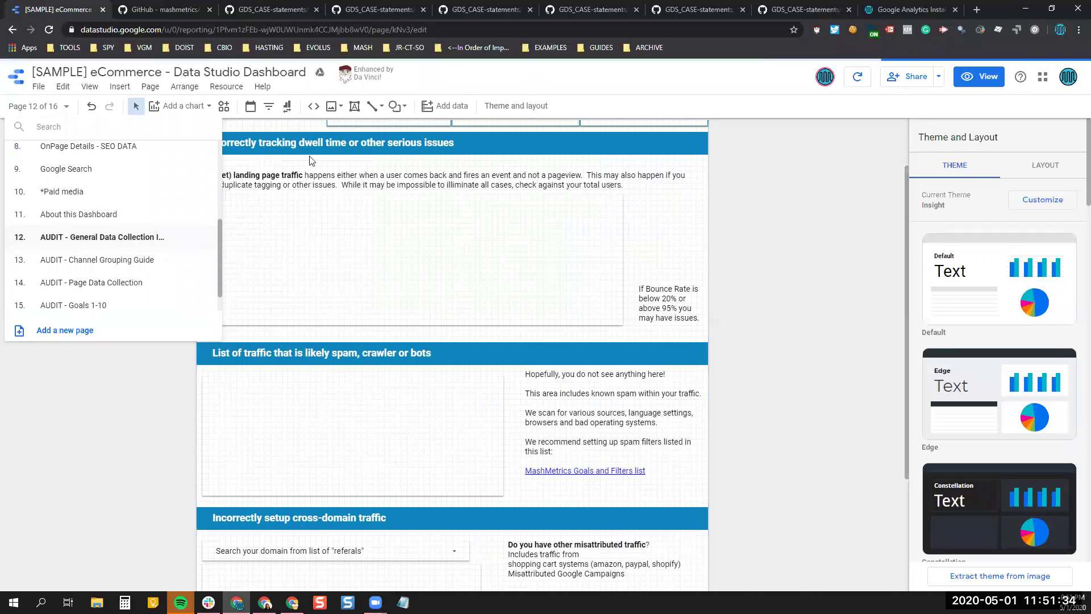
- Examine the audit page's notes on (not set) landing page traffic, likely spam traffic and bounce rate limits, selecting each text block
click(367, 185)
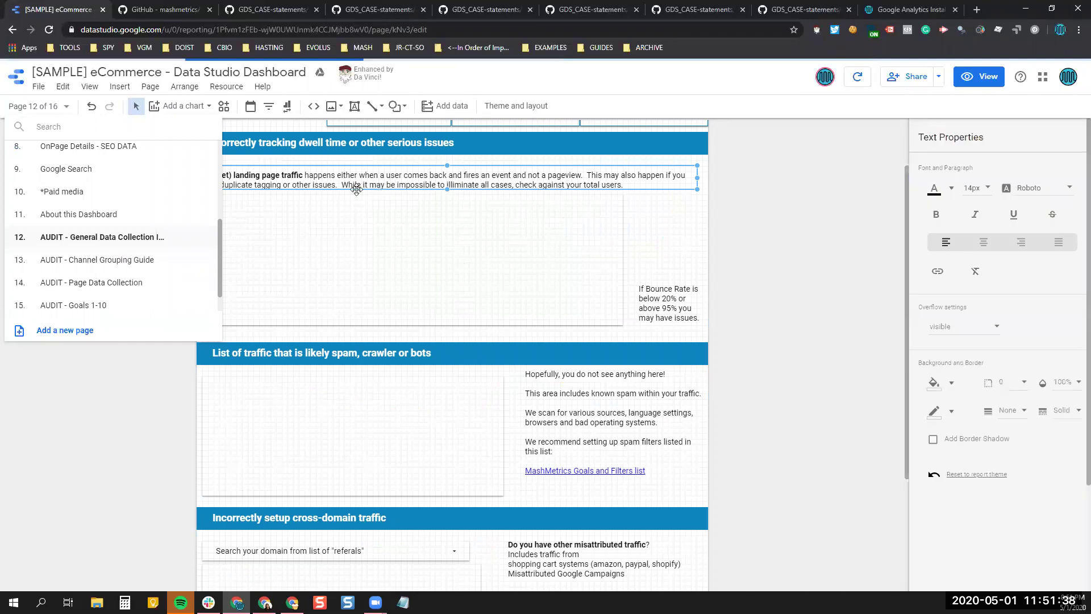
click(571, 375)
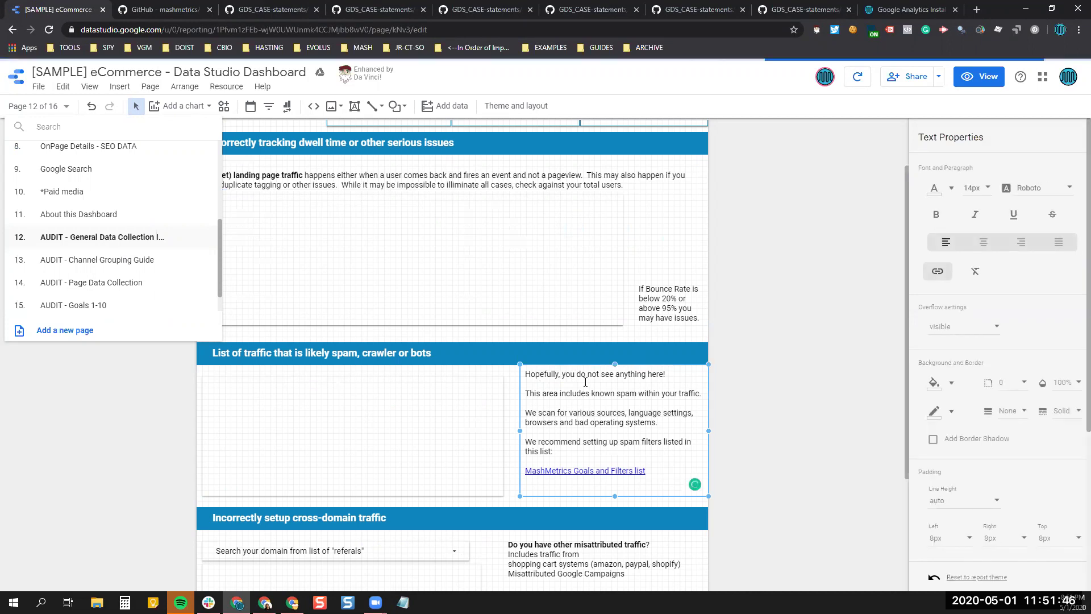
click(293, 353)
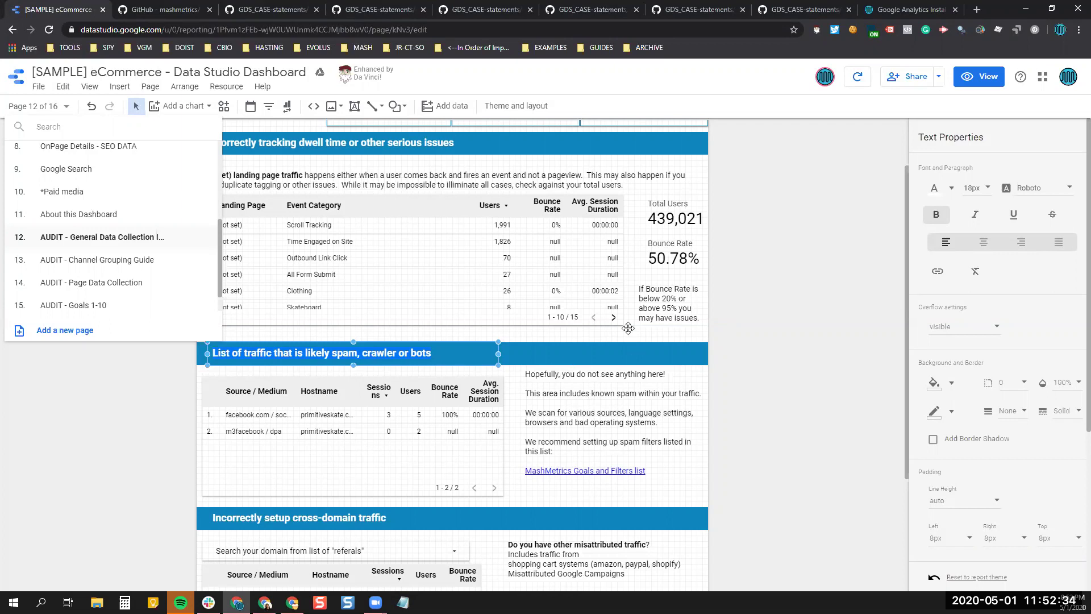
click(663, 295)
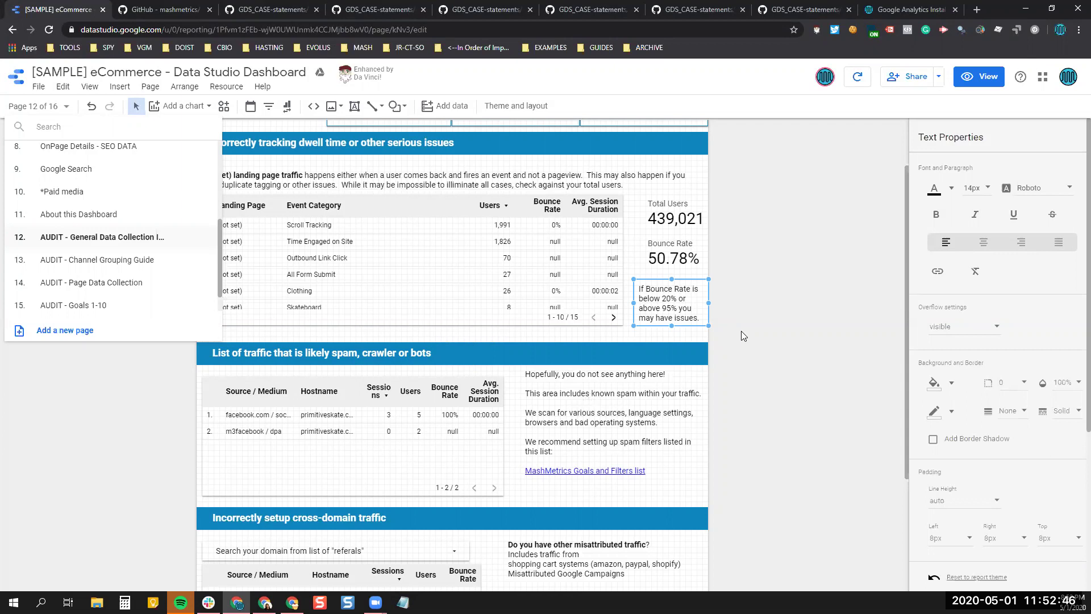
click(773, 308)
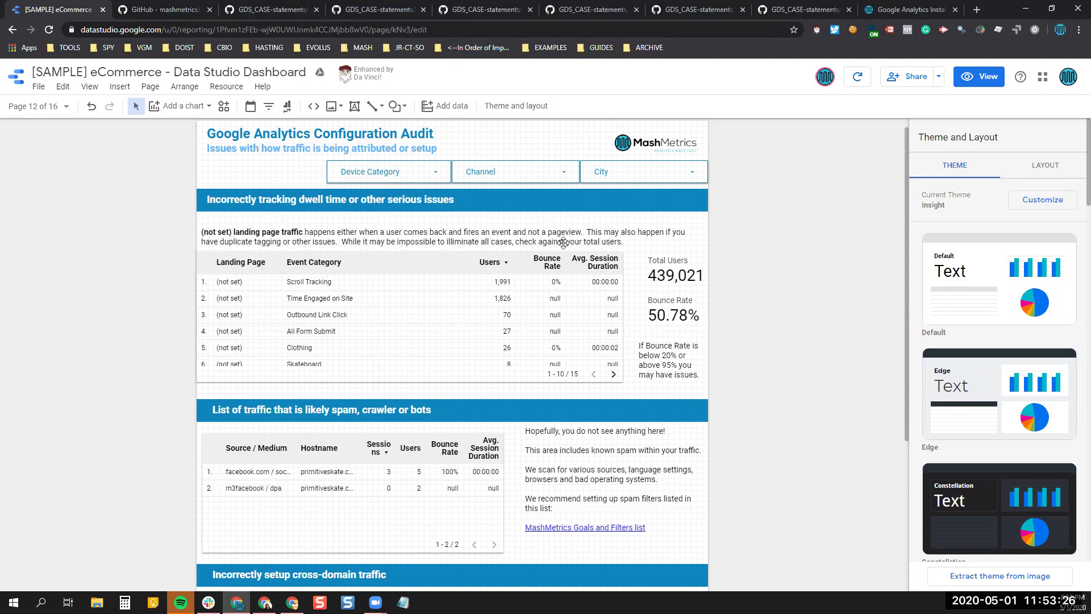
click(659, 350)
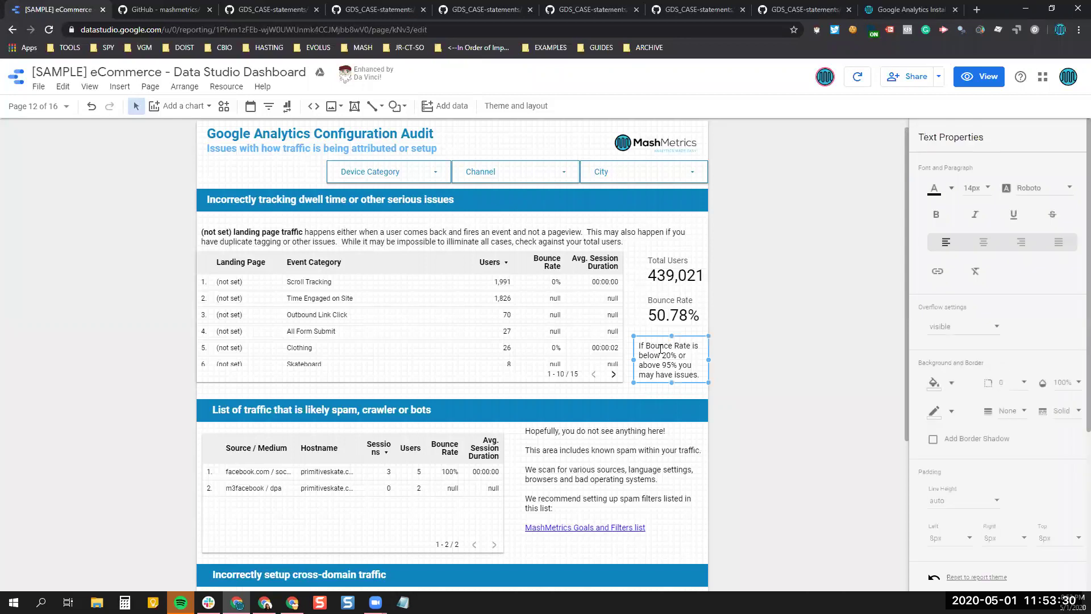